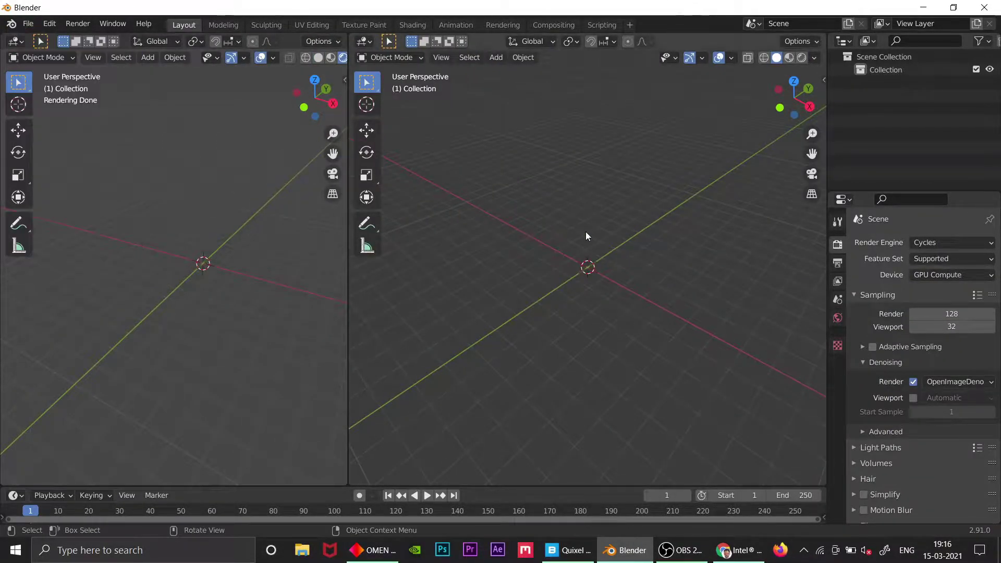
# - In Explorer, locate the City pack folder Models\Landgrenwilliam under D:\FLAVIN\Blender
pyautogui.click(303, 550)
pyautogui.doubleClick(360, 149)
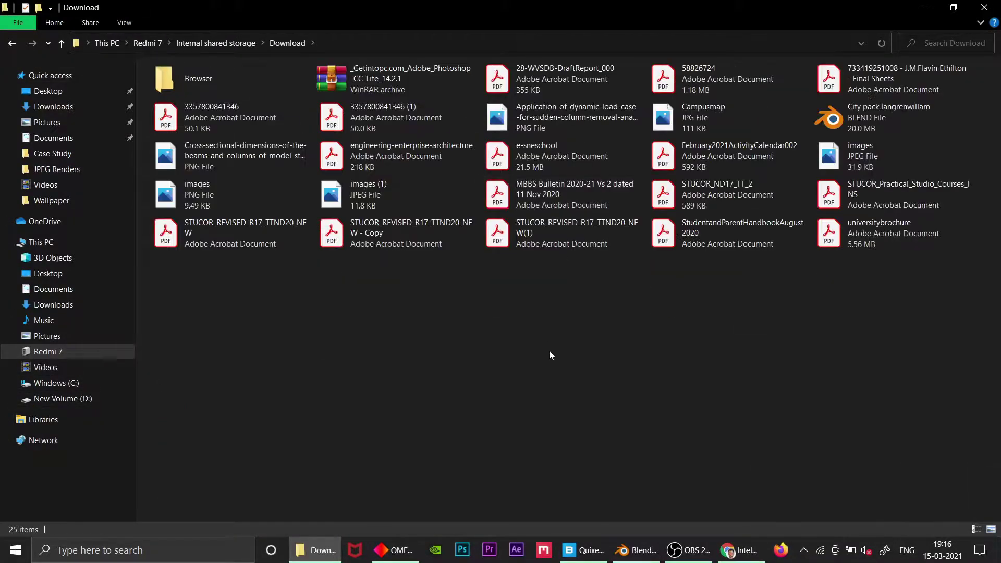
pyautogui.click(898, 171)
pyautogui.doubleClick(199, 104)
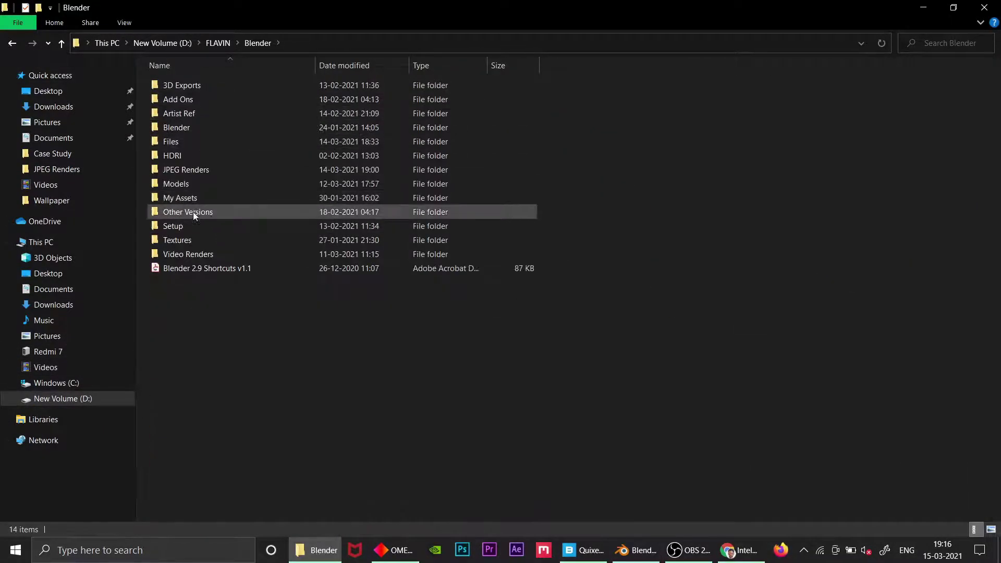
pyautogui.press('Return')
pyautogui.press('Return')
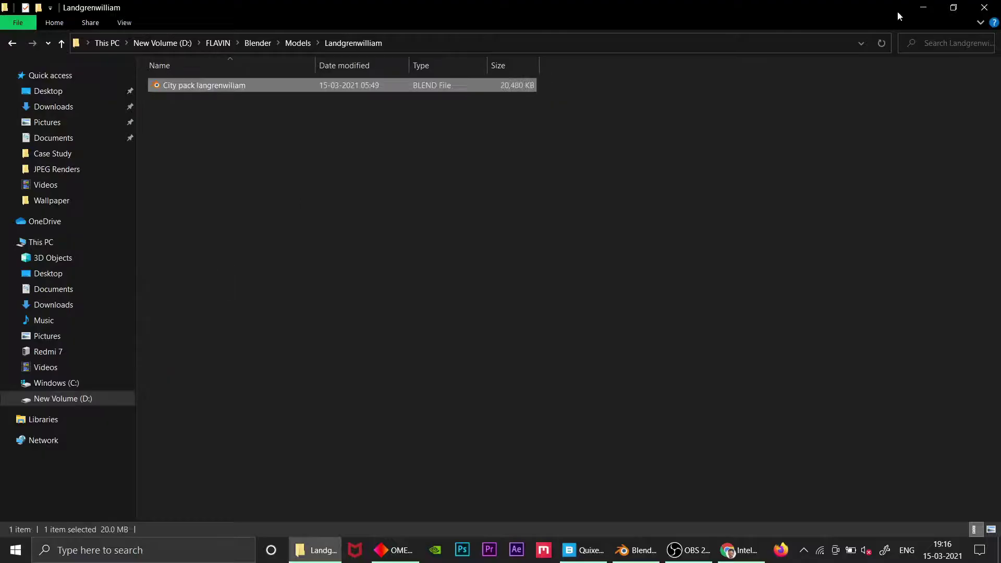
# - Back in Blender, start File > Append and browse to D:\FLAVIN\Blender
pyautogui.hotkey('alt', 'Tab')
pyautogui.click(28, 24)
pyautogui.click(174, 198)
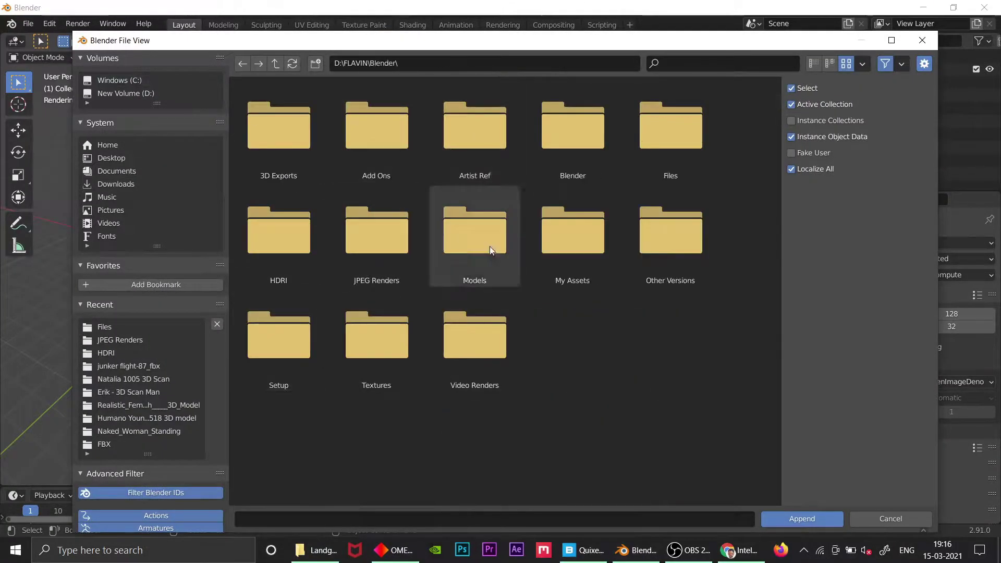
# - Try appending the City pack file, then turn the enlarged bottom area into a Shader Editor
pyautogui.doubleClick(490, 246)
pyautogui.click(800, 523)
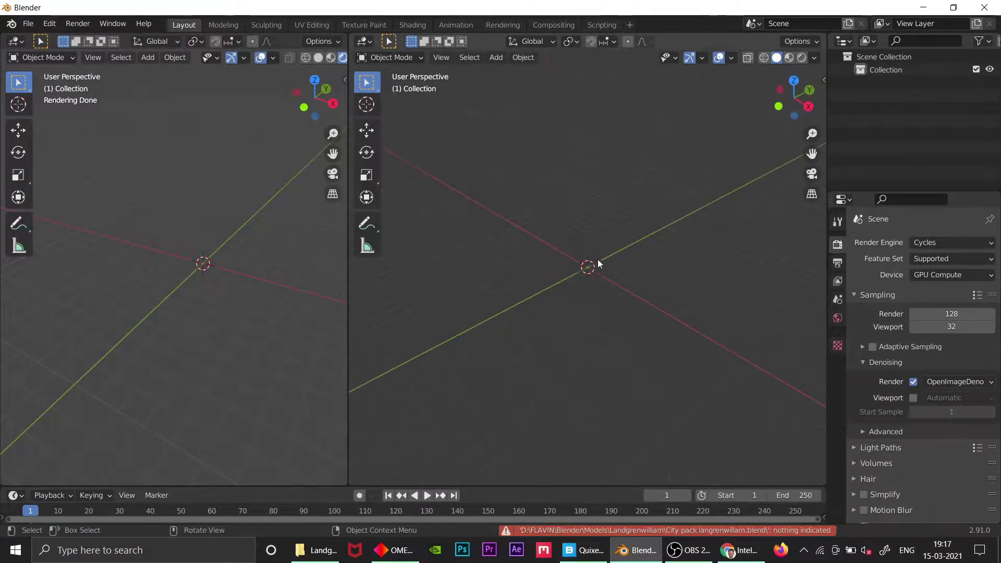
pyautogui.moveTo(573, 488); pyautogui.dragTo(574, 359)
pyautogui.click(14, 369)
pyautogui.click(47, 447)
pyautogui.moveTo(151, 281); pyautogui.dragTo(173, 240, button='middle')
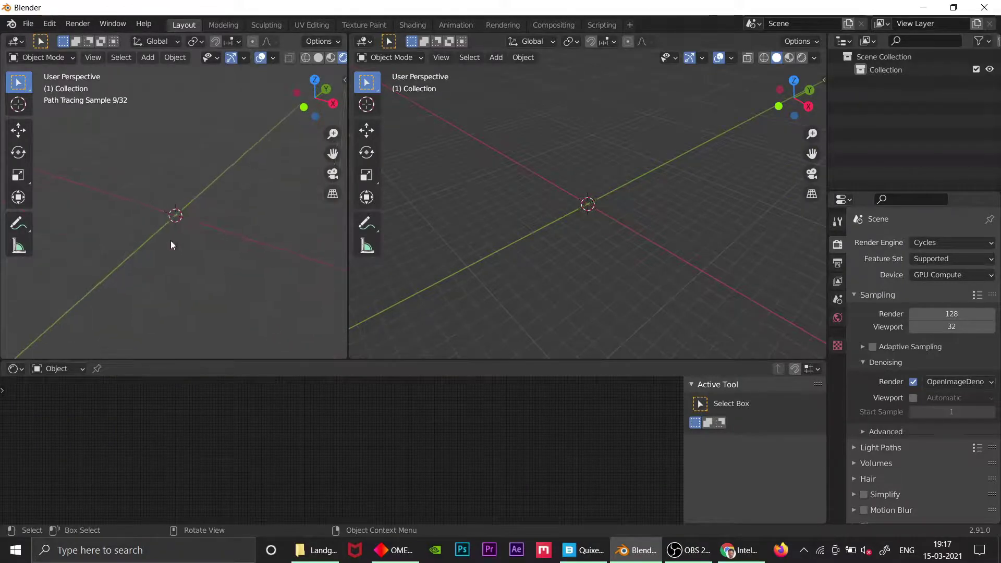
# - Add a Landscape terrain mesh and apply a terrain preset from the redo panel
pyautogui.hotkey('shift', 'a')
pyautogui.click(256, 304)
pyautogui.click(88, 346)
pyautogui.click(117, 96)
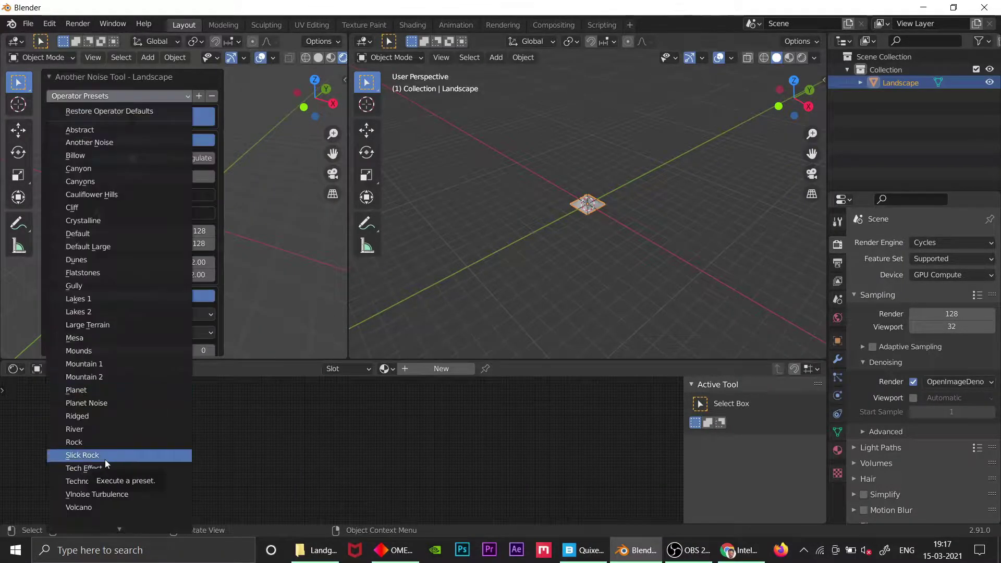
pyautogui.click(114, 325)
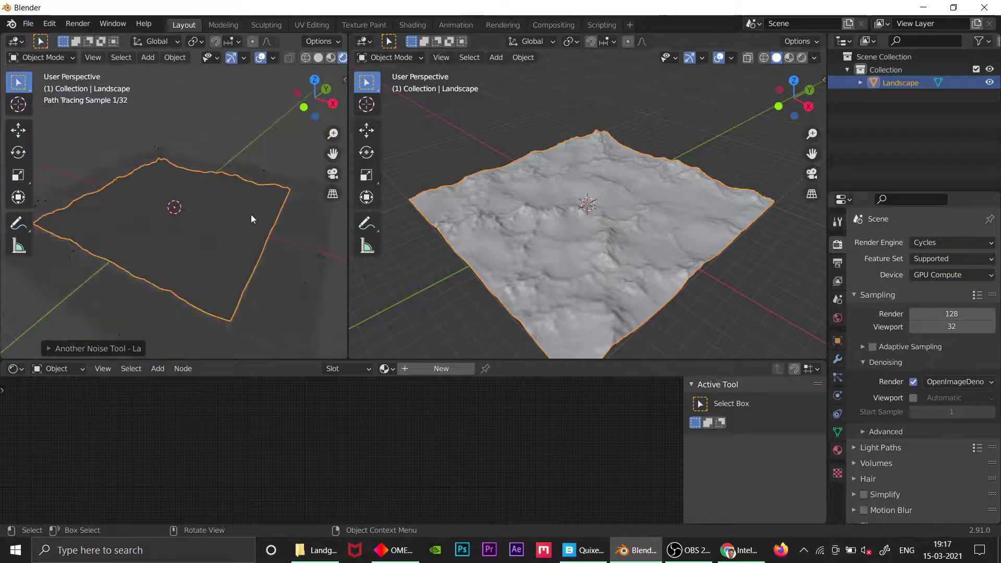
# - In World properties, browse for an environment image in the HDRI folder
pyautogui.click(838, 318)
pyautogui.click(970, 336)
pyautogui.doubleClick(762, 149)
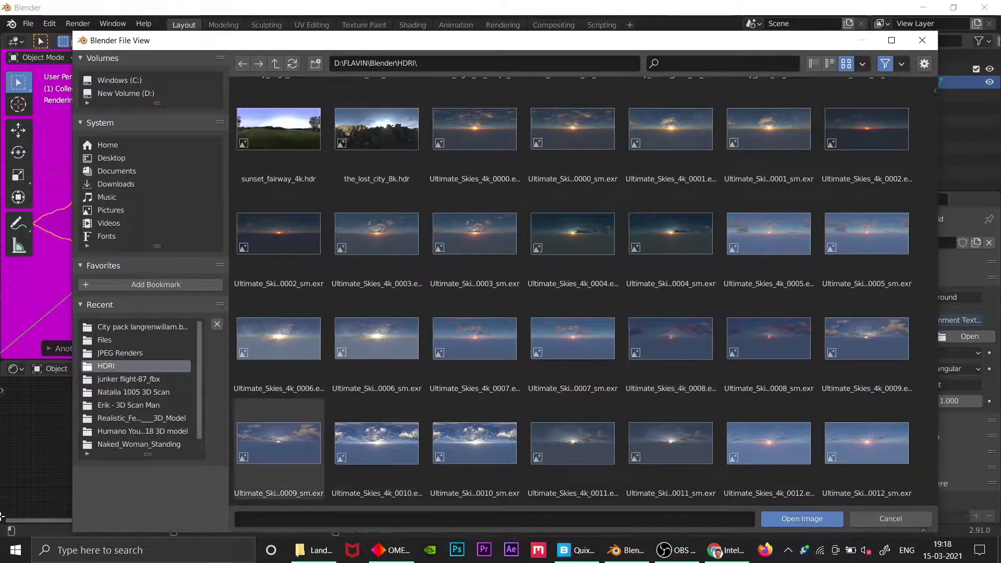
# - Start a 00:45:30 countdown in the Alarms & Clock app
pyautogui.press('super')
pyautogui.write('timer')
pyautogui.press('Return')
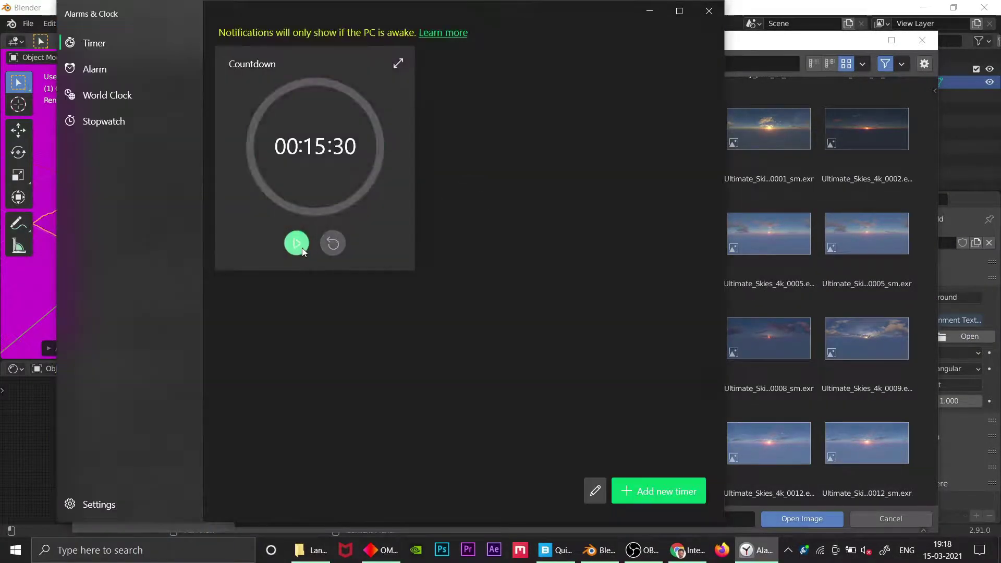
pyautogui.click(327, 243)
pyautogui.click(116, 126)
pyautogui.moveTo(725, 261); pyautogui.dragTo(419, 260)
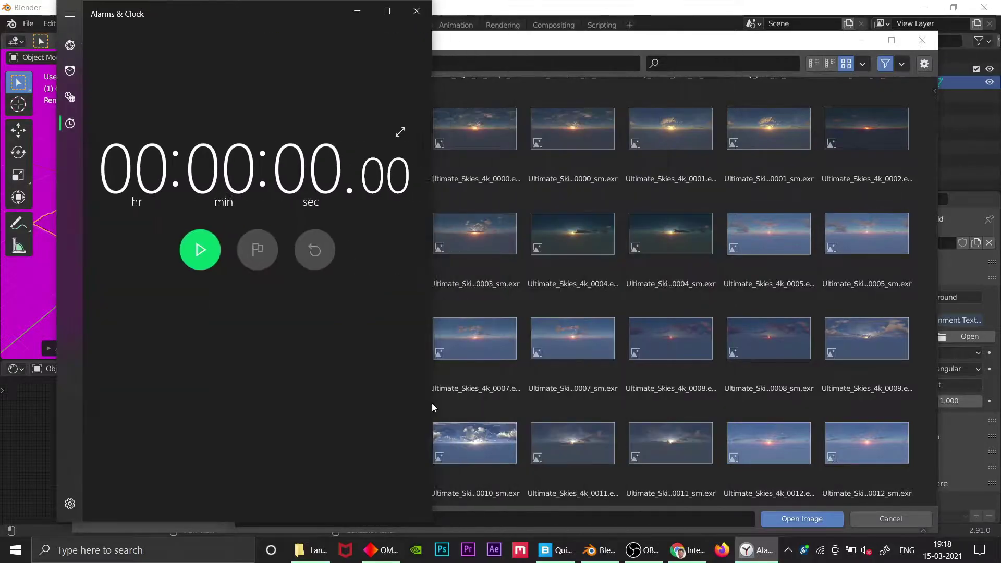
pyautogui.click(72, 96)
pyautogui.click(70, 45)
pyautogui.click(254, 132)
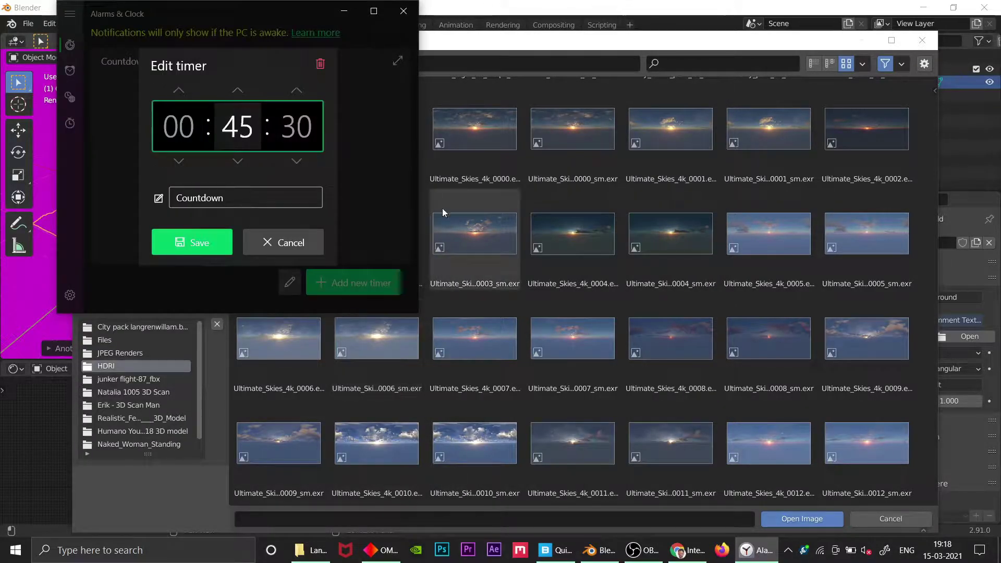
pyautogui.click(192, 242)
pyautogui.moveTo(329, 13); pyautogui.dragTo(312, 155)
pyautogui.click(335, 158)
# - Load the 051-free-hdri-skies image as the world background
pyautogui.scroll(10, 641, 214)
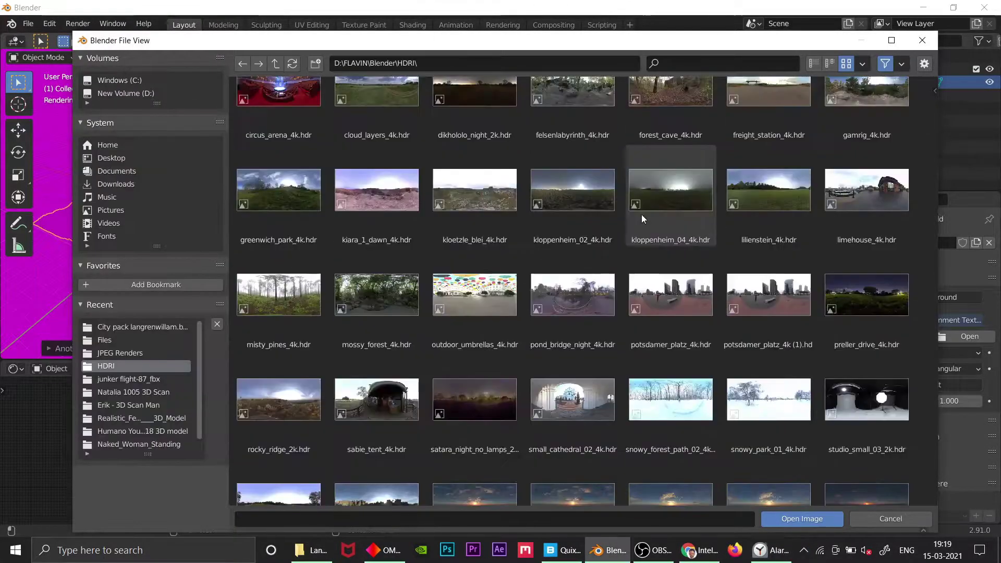
pyautogui.scroll(5, 641, 214)
pyautogui.click(290, 130)
pyautogui.click(802, 519)
# - In Quixel Bridge, search 'Iceland' to get the Icelandic Black Gravel material
pyautogui.click(563, 550)
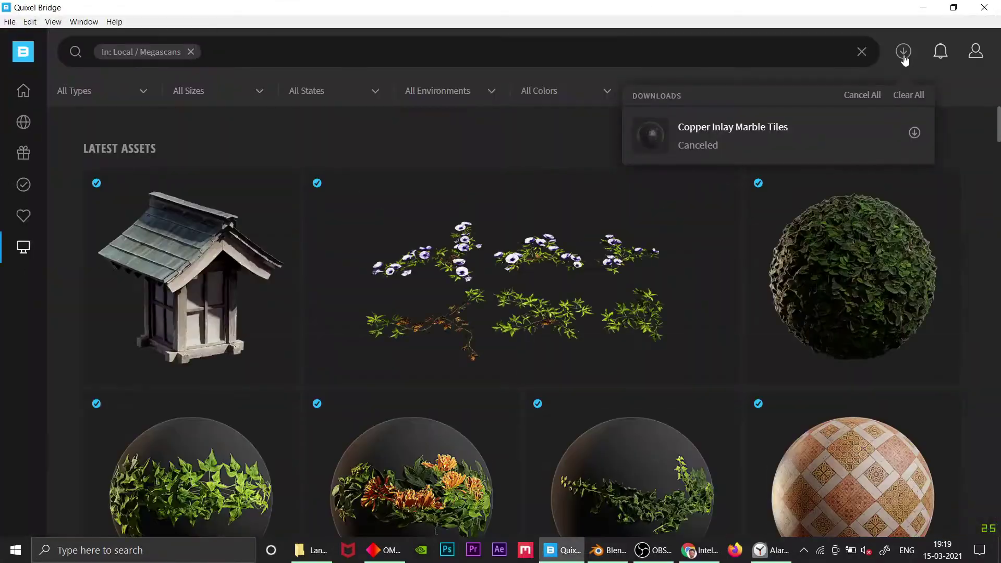
pyautogui.scroll(-5, 830, 297)
pyautogui.scroll(-5, 830, 297)
pyautogui.scroll(-5, 833, 301)
pyautogui.scroll(-5, 833, 301)
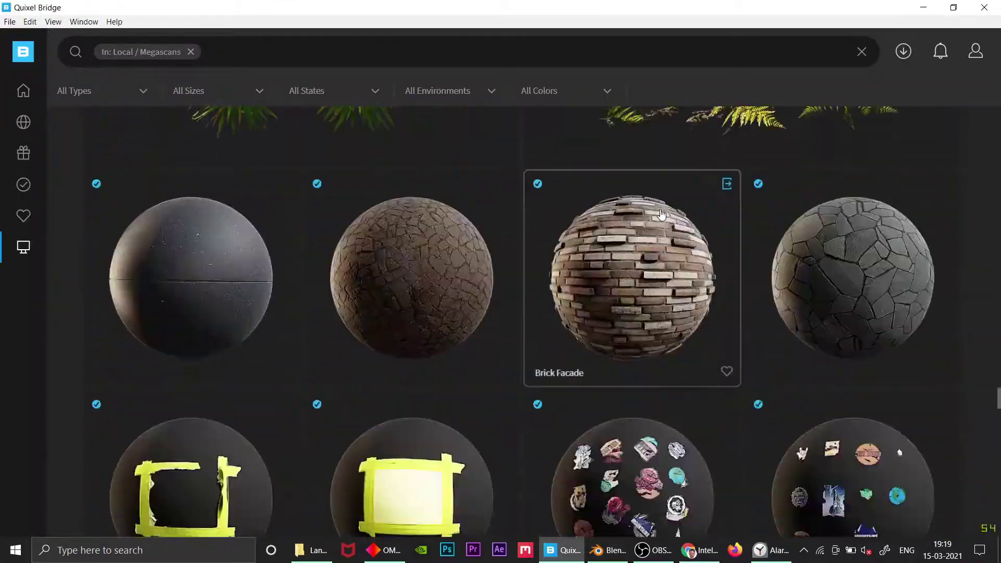
pyautogui.scroll(-5, 833, 301)
pyautogui.click(469, 51)
pyautogui.write('Iceland')
pyautogui.press('Return')
pyautogui.scroll(-5, 762, 261)
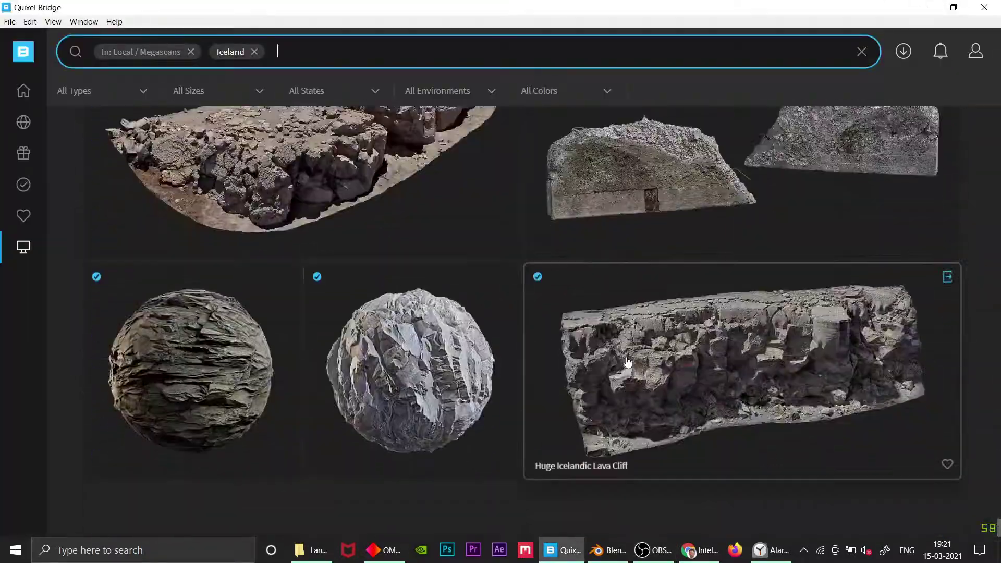
pyautogui.scroll(5, 603, 240)
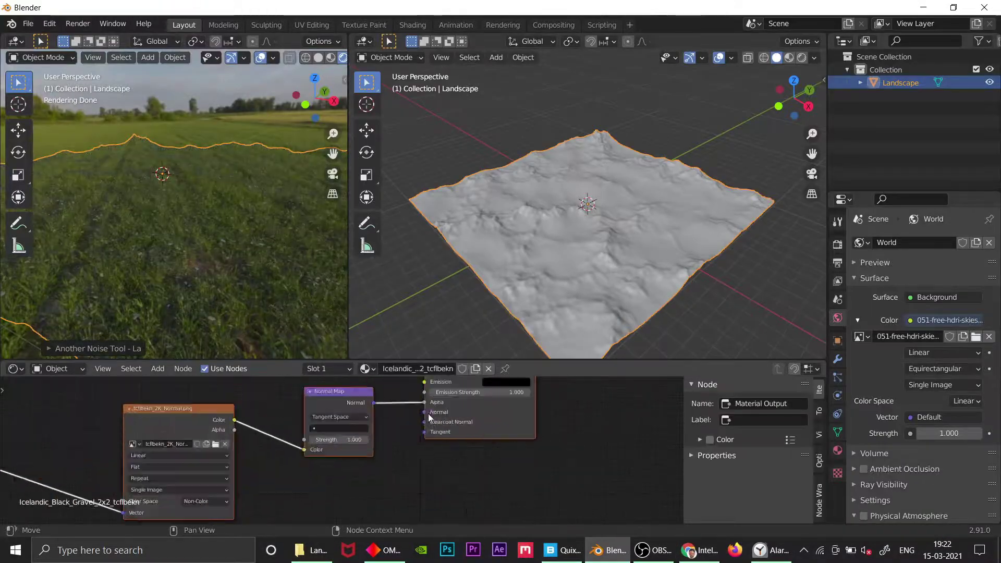
# - Set the gravel Mapping node scale to 0.2 and check the terrain in rendered view
pyautogui.scroll(-5, 868, 475)
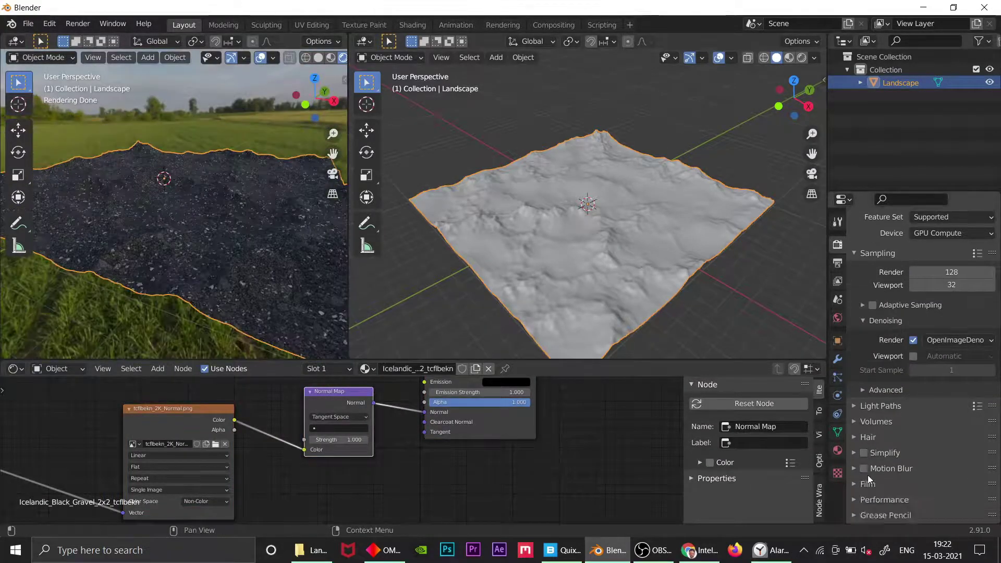
pyautogui.scroll(-3, 860, 458)
pyautogui.moveTo(198, 209); pyautogui.dragTo(174, 198, button='middle')
pyautogui.keyDown('shift'); pyautogui.rightClick(175, 198); pyautogui.keyUp('shift')
pyautogui.moveTo(219, 469); pyautogui.dragTo(395, 477, button='middle')
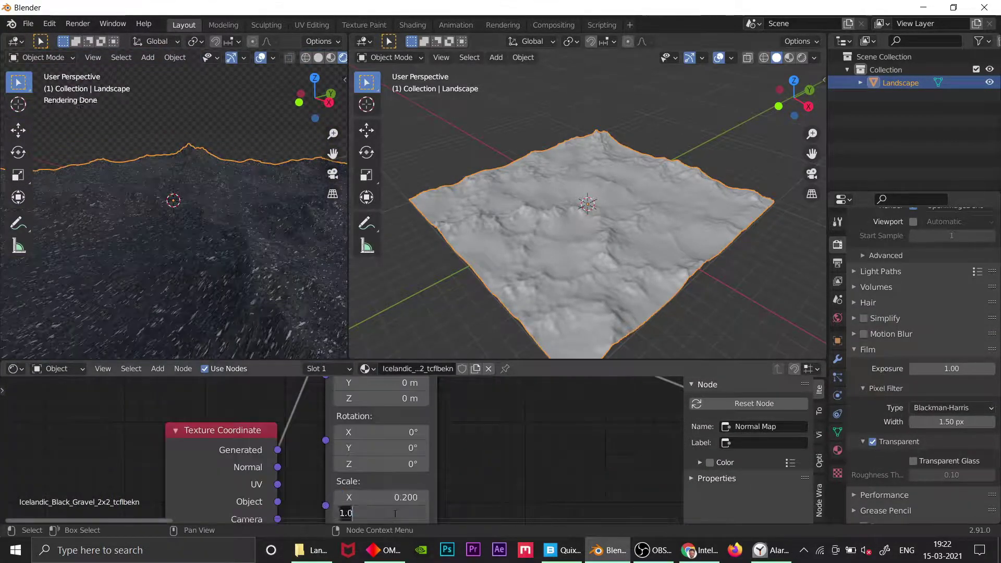
pyautogui.write('0.2')
pyautogui.press('Return')
pyautogui.moveTo(224, 163); pyautogui.dragTo(174, 234, button='middle')
pyautogui.moveTo(229, 200); pyautogui.dragTo(205, 253, button='middle')
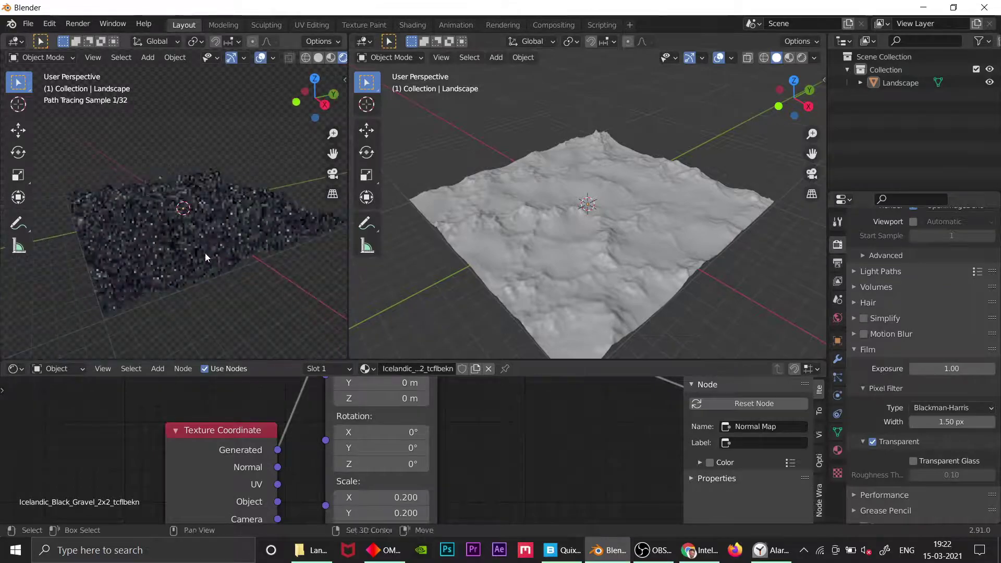
# - Return to Blender and open an FBX import browser
pyautogui.click(563, 550)
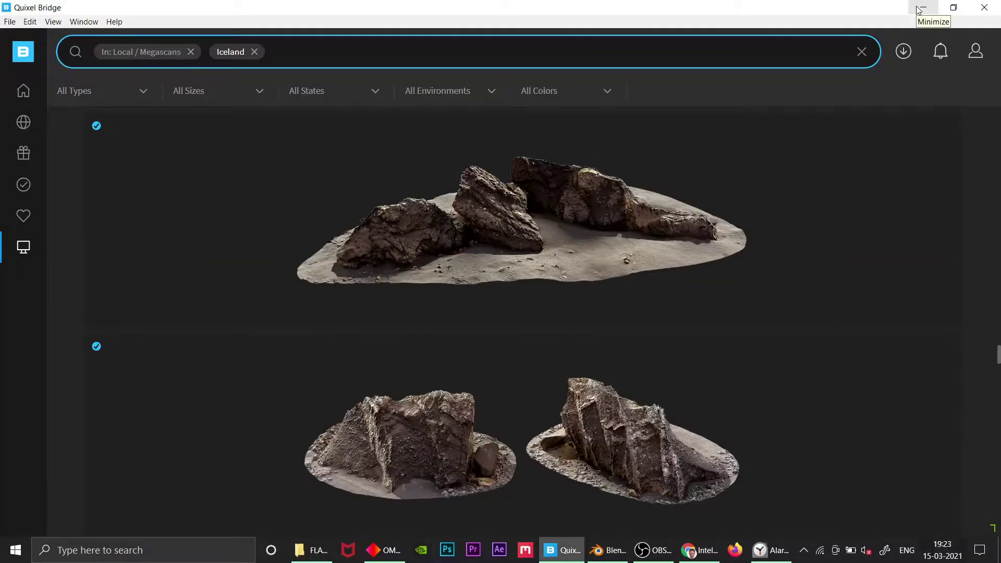
pyautogui.click(922, 7)
pyautogui.click(28, 23)
pyautogui.click(209, 275)
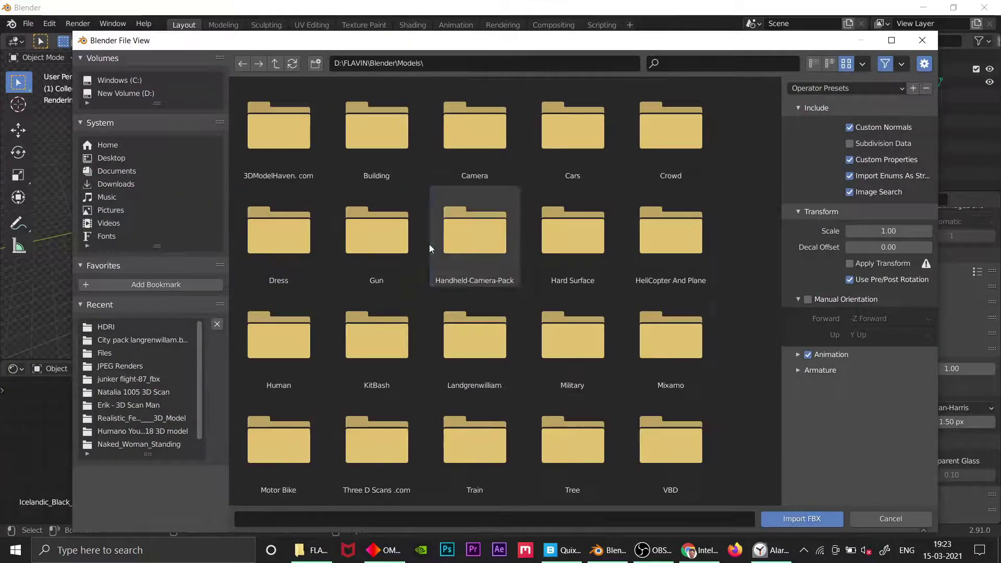
# - Import Pose_09 from Human > Naked_Woman_Standing, then delete it
pyautogui.scroll(-2, 558, 450)
pyautogui.scroll(2, 558, 450)
pyautogui.doubleClick(286, 345)
pyautogui.doubleClick(553, 360)
pyautogui.press('BackSpace')
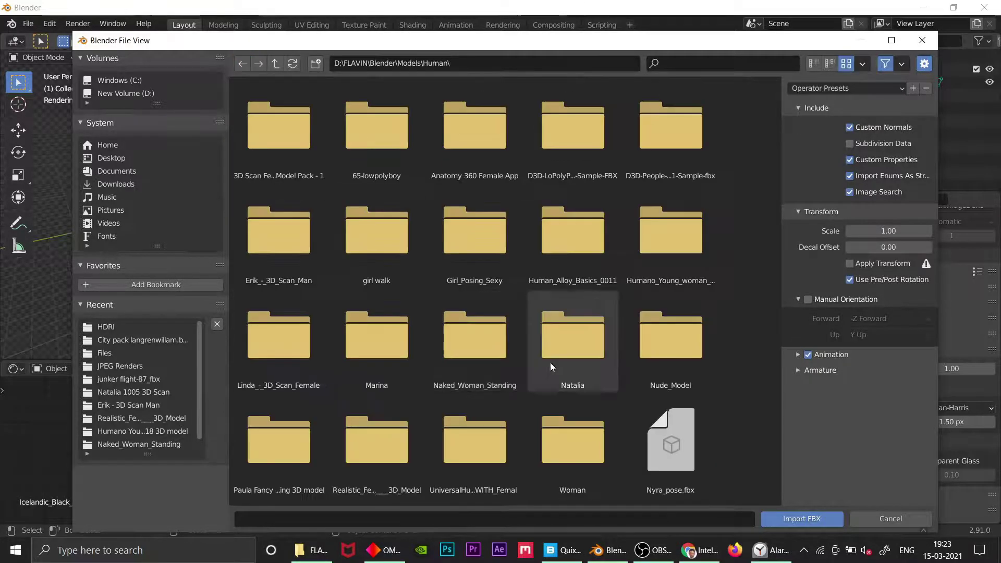
pyautogui.doubleClick(465, 331)
pyautogui.doubleClick(308, 144)
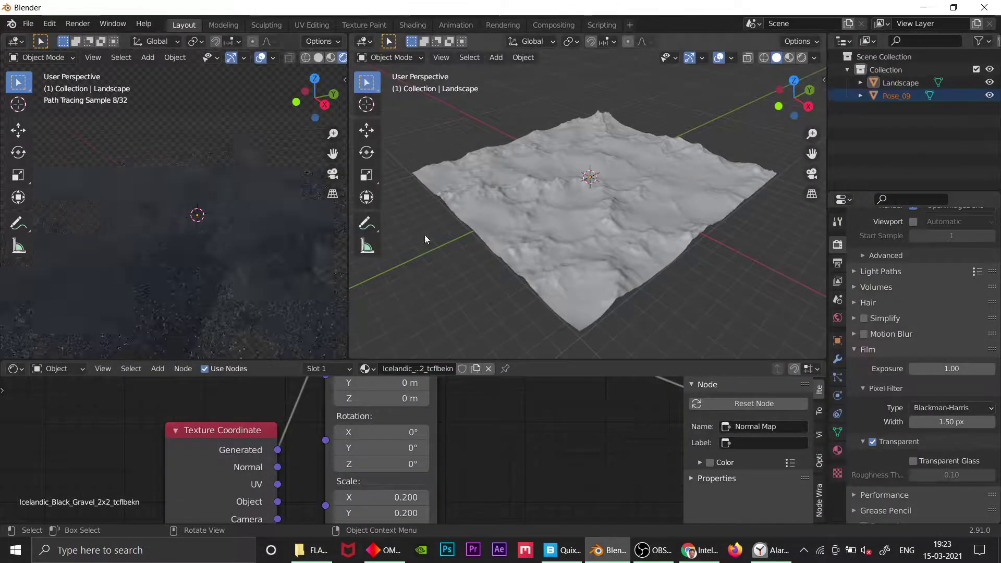
pyautogui.press('Delete')
# - Import the Jess Casual Walking woman as a Wavefront OBJ
pyautogui.click(28, 24)
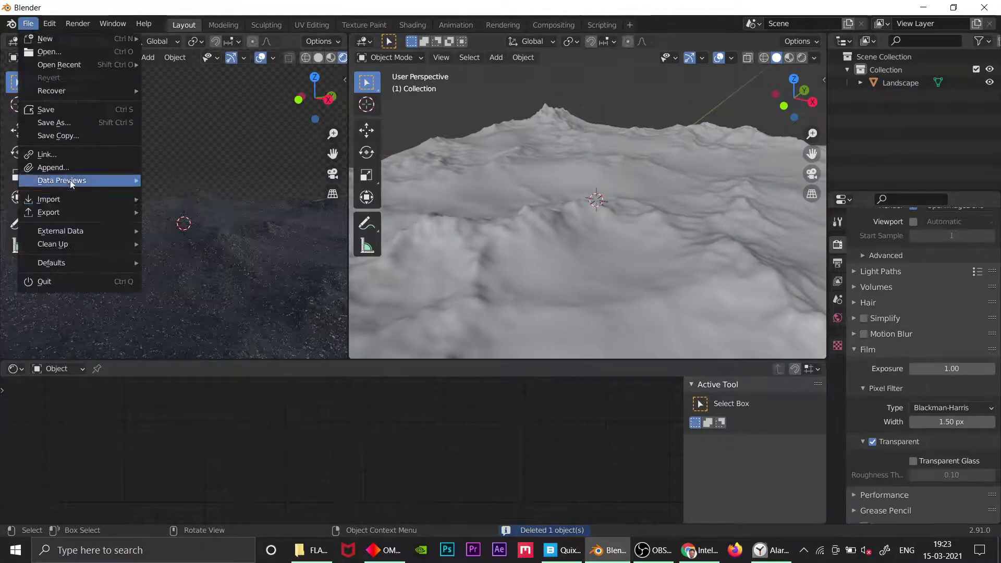
pyautogui.moveTo(48, 199)
pyautogui.click(187, 303)
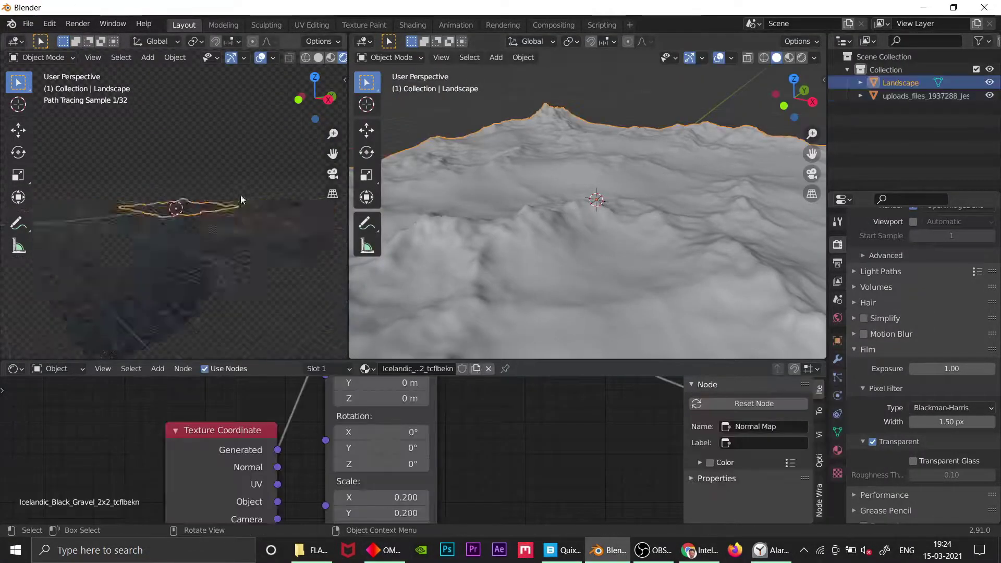
pyautogui.press('s')
pyautogui.click(632, 175)
pyautogui.hotkey('shift', 'space')
# - Delete the walking figure and import it again
pyautogui.press('g')
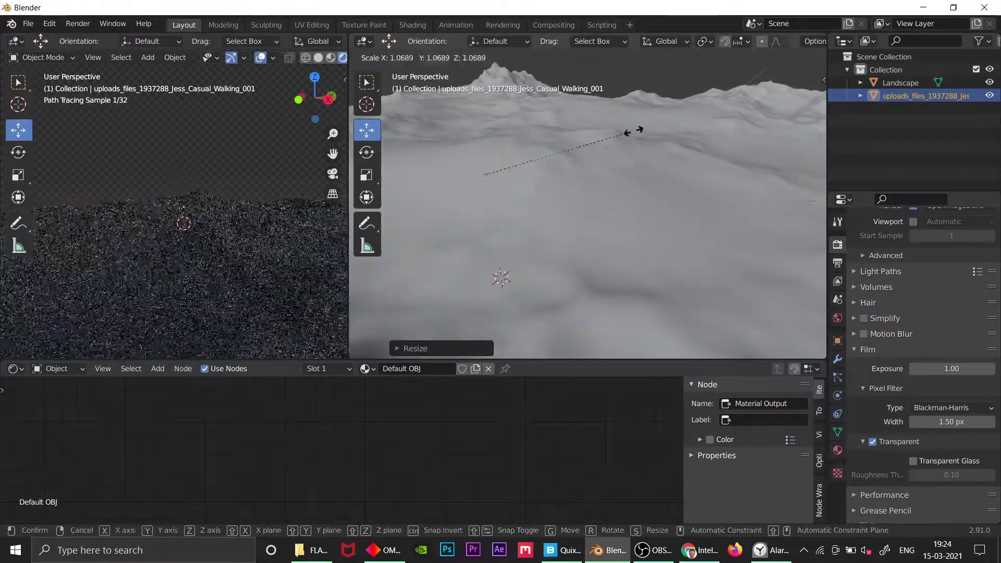
pyautogui.press('Delete')
pyautogui.click(28, 24)
pyautogui.click(205, 302)
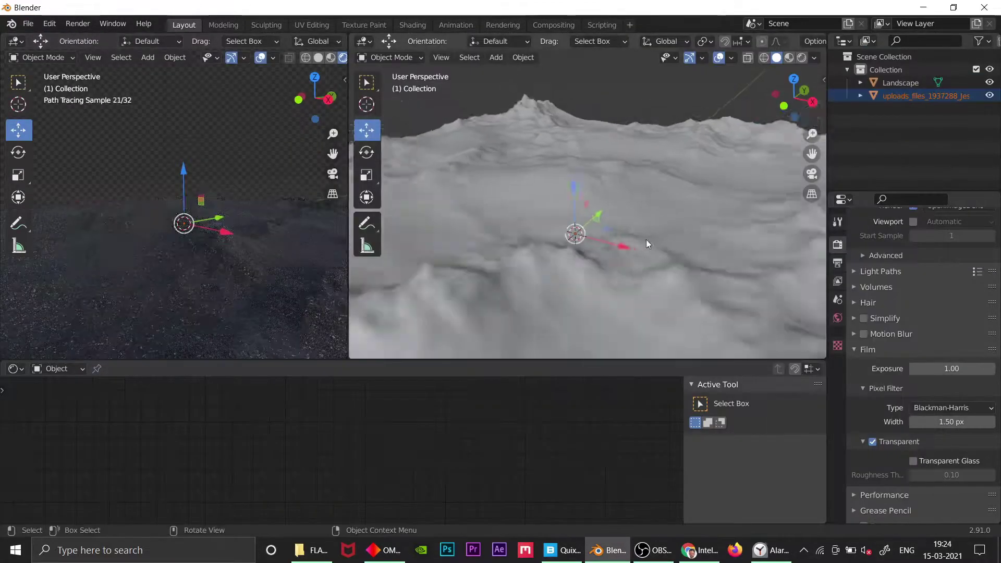
# - Rotate the woman upright and scale her down to stand on the terrain
pyautogui.hotkey('shift', '`')
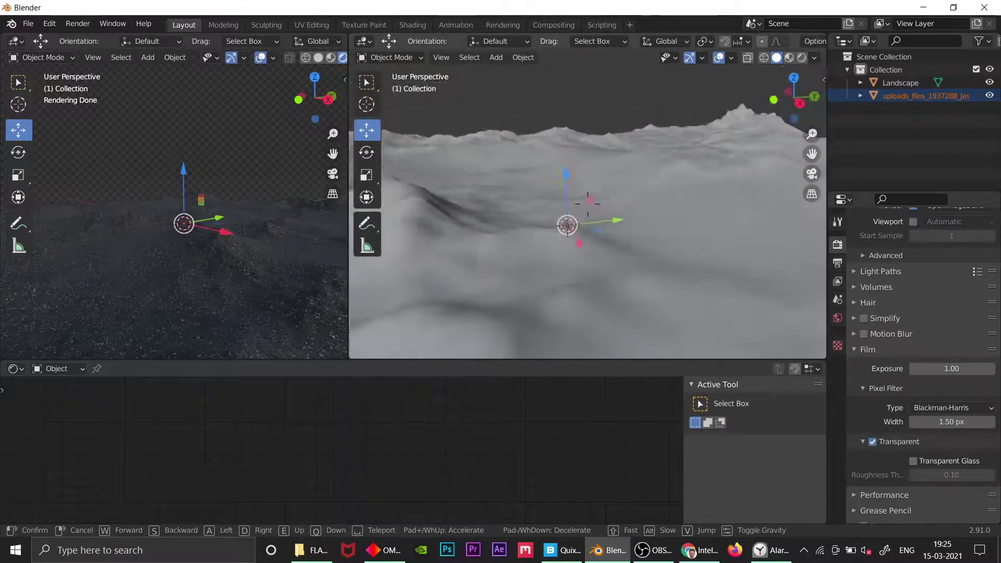
pyautogui.click(588, 203)
pyautogui.click(18, 152)
pyautogui.moveTo(219, 229)
pyautogui.mouseDown()
pyautogui.moveTo(215, 213)
pyautogui.moveTo(760, 221)
pyautogui.mouseUp()
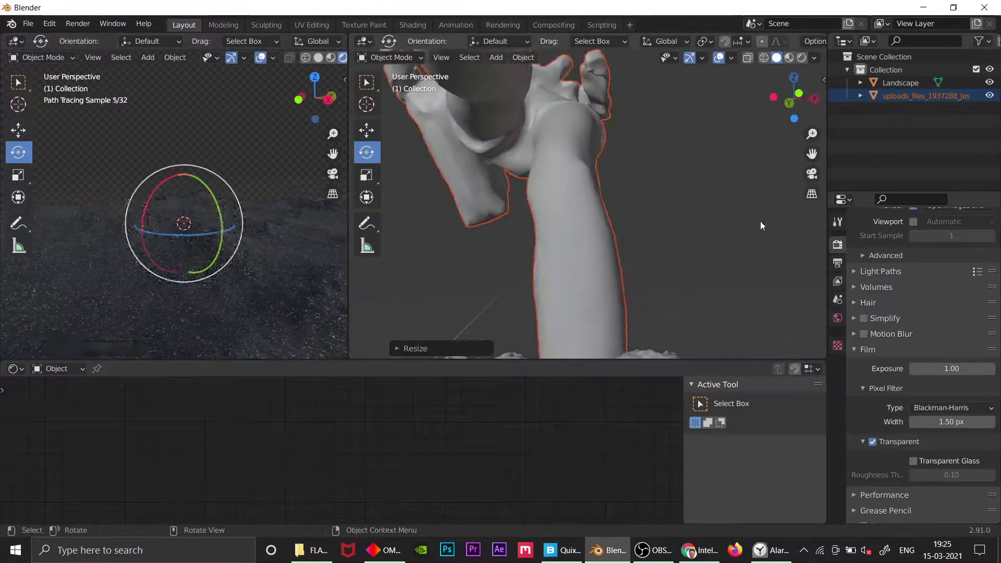
pyautogui.click(861, 96)
pyautogui.press('s')
pyautogui.click(561, 271)
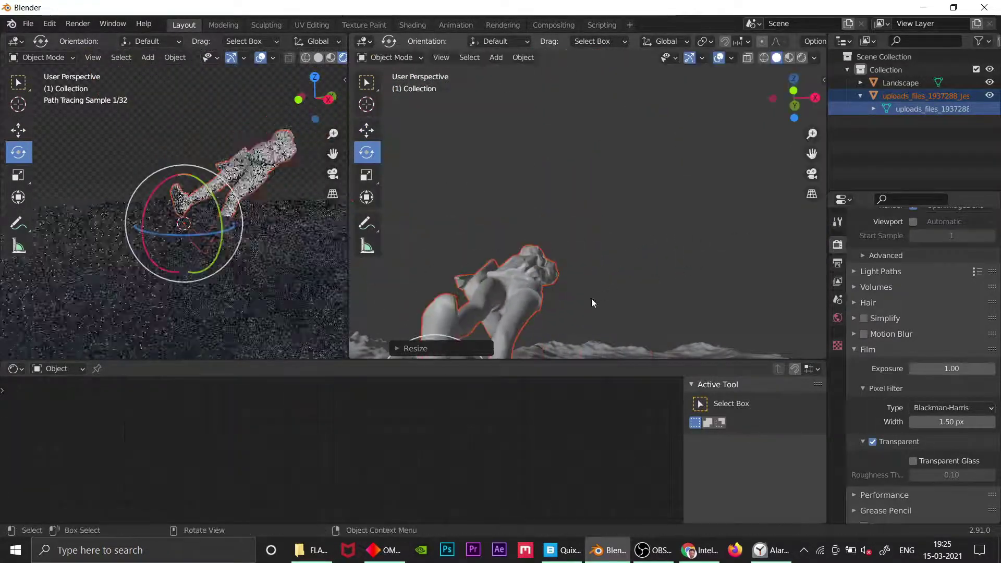
# - Connect an Image Texture node to her material's Base Color
pyautogui.click(543, 248)
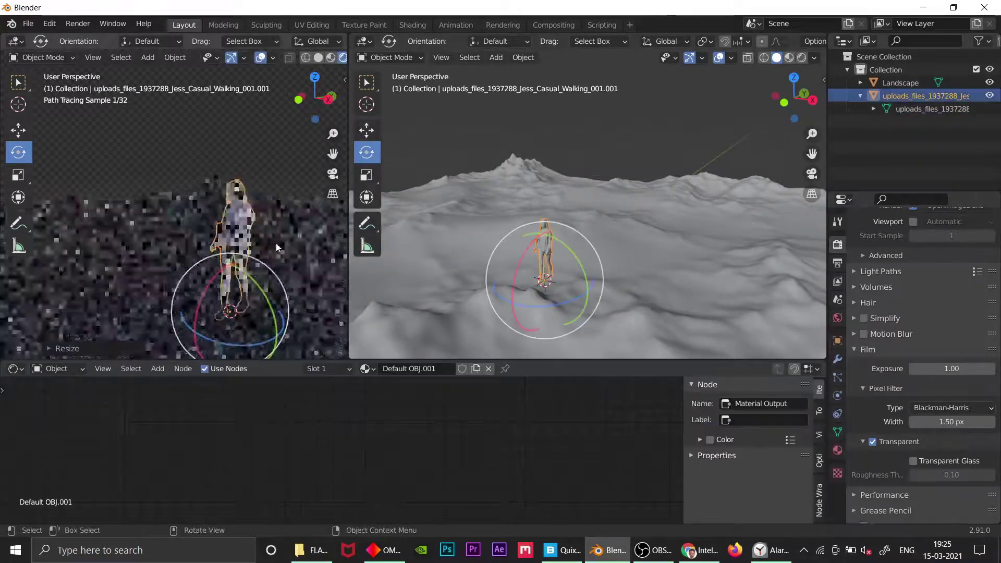
pyautogui.click(838, 450)
pyautogui.click(944, 386)
pyautogui.click(662, 293)
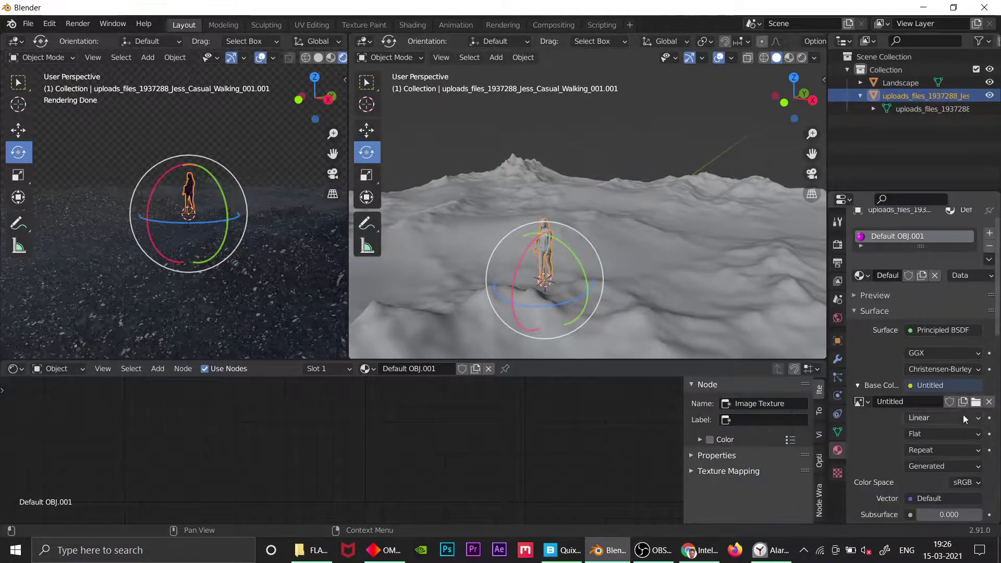
# - Load Jess_Casual_Walking_001_D.png from the Textures folder into the image texture
pyautogui.click(990, 401)
pyautogui.click(970, 402)
pyautogui.doubleClick(582, 385)
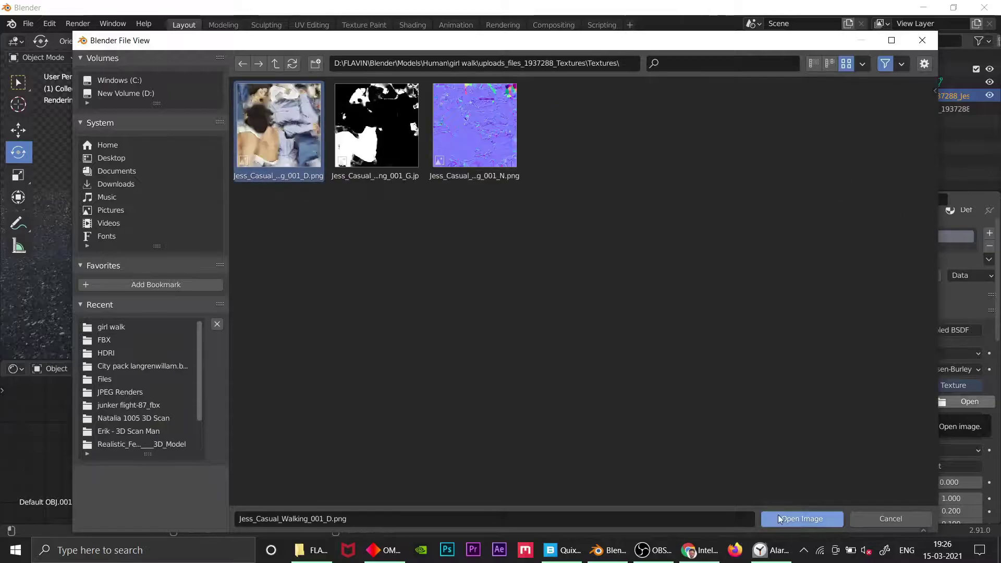
pyautogui.doubleClick(279, 130)
# - Fly close to the woman and add a camera aligned to that view
pyautogui.press('g')
pyautogui.press('Escape')
pyautogui.hotkey('ctrl', 'z')
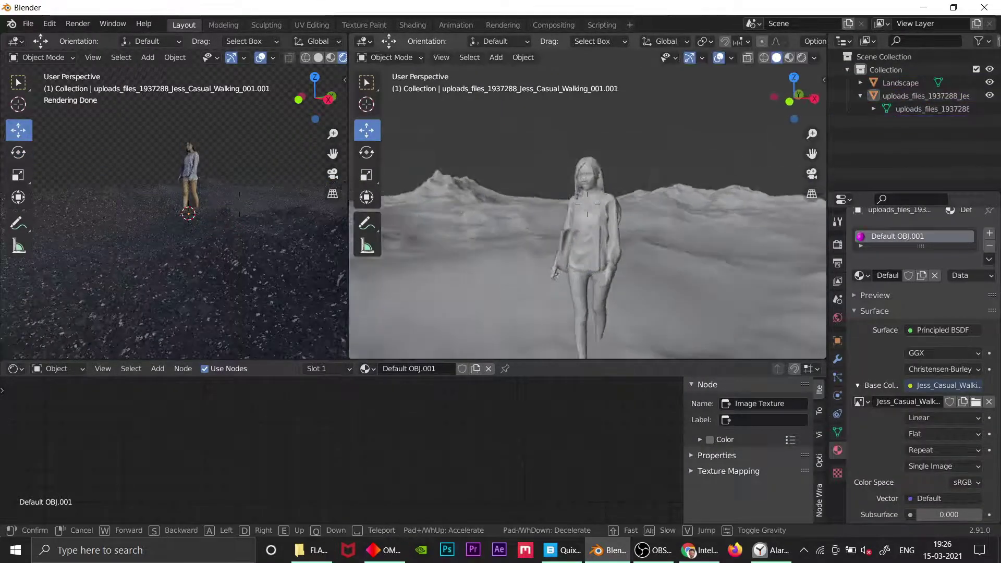
pyautogui.hotkey('shift', '`')
pyautogui.press('Escape')
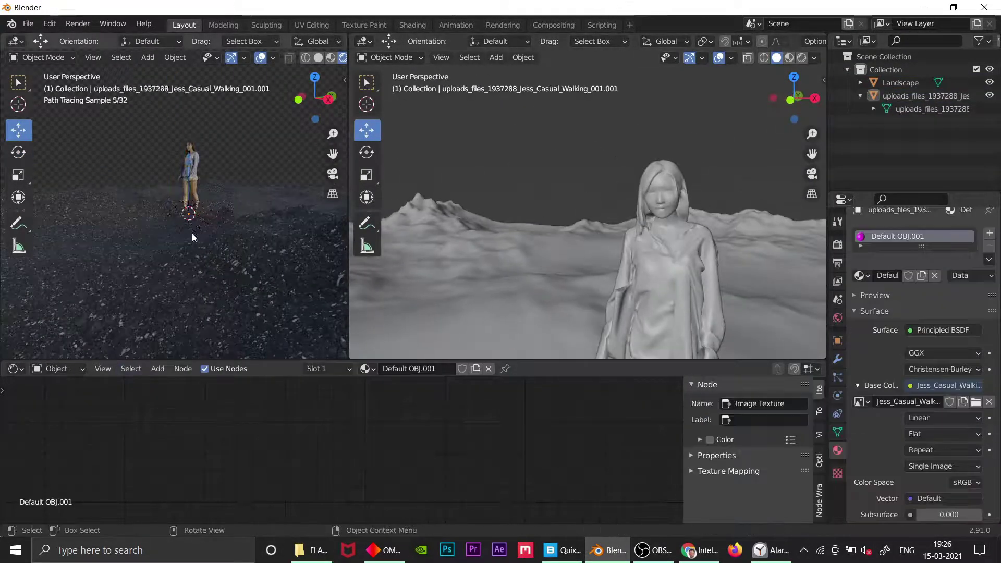
pyautogui.hotkey('shift', 'a')
pyautogui.click(192, 233)
pyautogui.press('KP_0')
# - Set output resolution to 1200 × 1500 px and pull the camera back so the woman looks distant
pyautogui.press('n')
pyautogui.press('n')
pyautogui.moveTo(173, 196); pyautogui.dragTo(176, 201, button='middle')
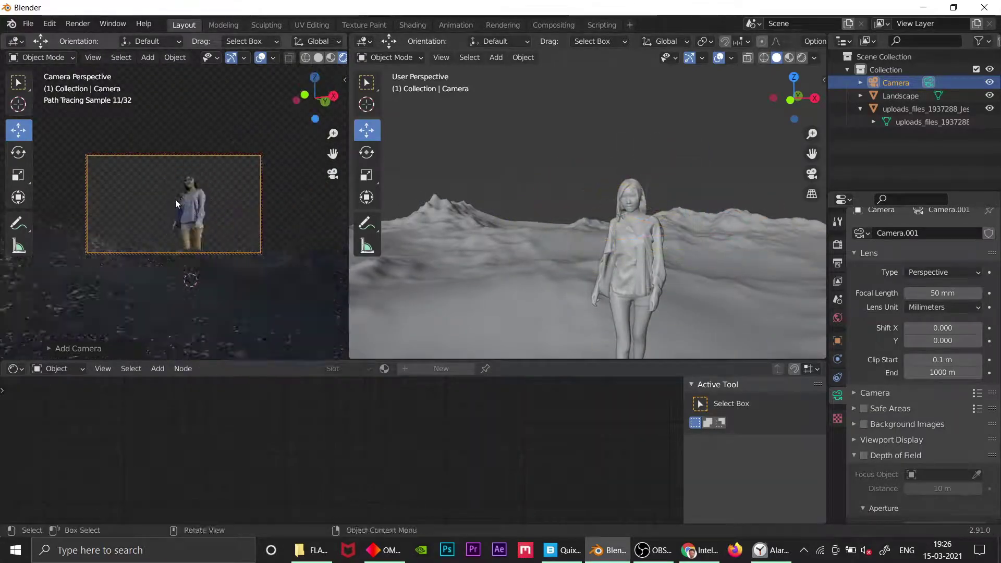
pyautogui.click(838, 245)
pyautogui.click(839, 263)
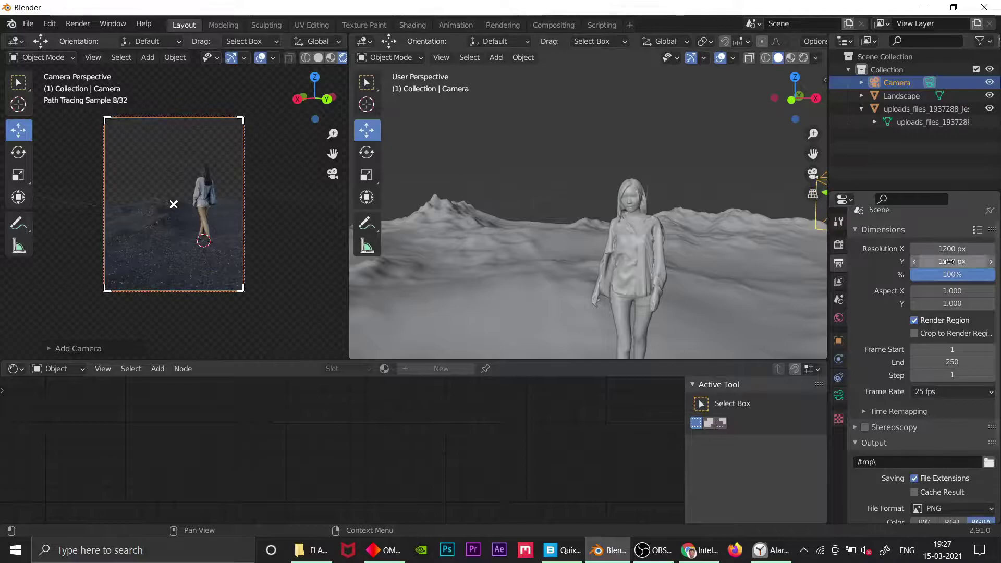
pyautogui.moveTo(188, 189)
pyautogui.mouseDown(button='middle')
pyautogui.moveTo(218, 187)
pyautogui.moveTo(144, 184)
pyautogui.mouseUp(button='middle')
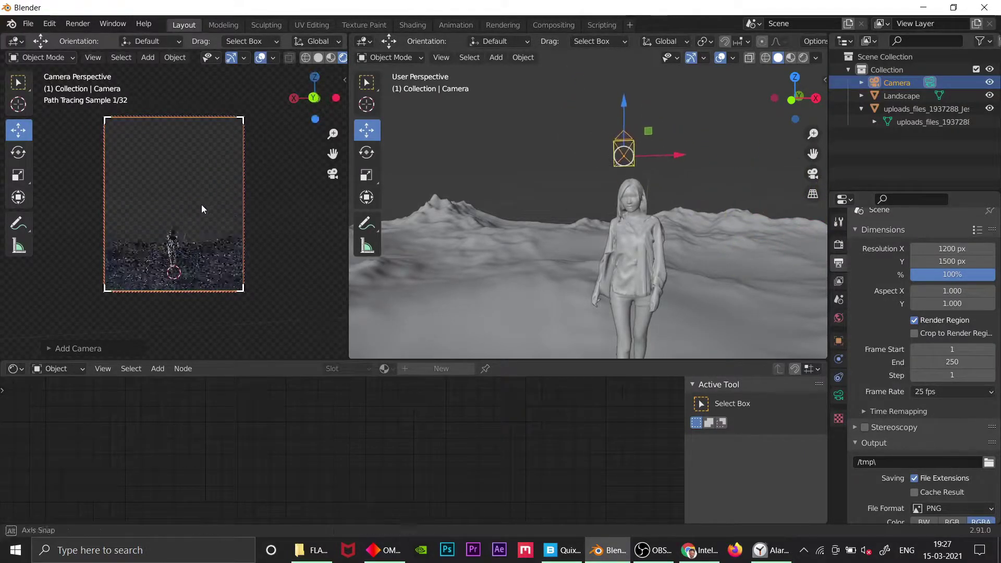
pyautogui.click(699, 187)
# - Replace the Landscape terrain with a flat Plane as the ground
pyautogui.click(152, 232)
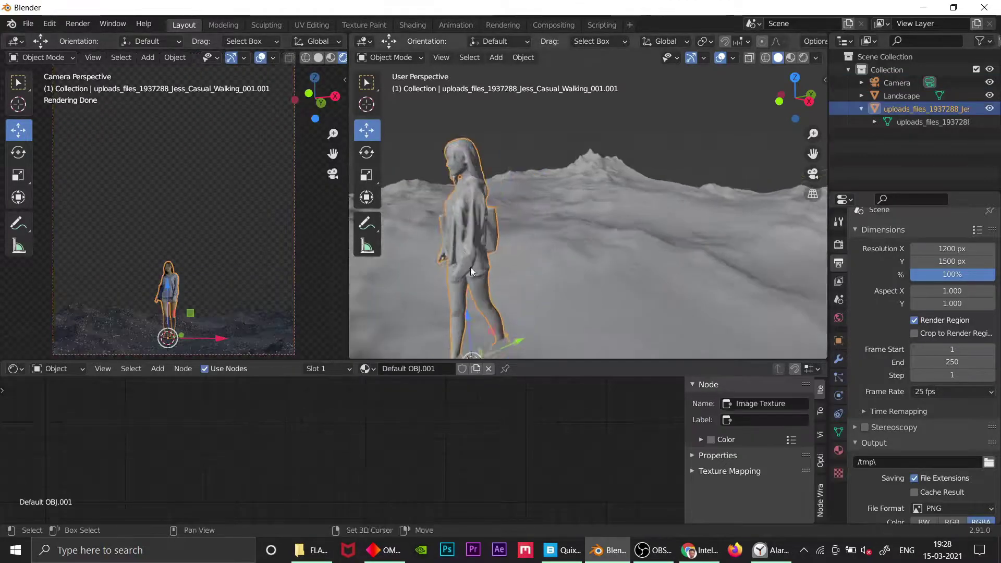
pyautogui.press('Delete')
pyautogui.hotkey('shift', 'a')
pyautogui.click(683, 103)
# - Frame the woman in a straight-on orthographic right view
pyautogui.click(570, 204)
pyautogui.press('KP_Decimal')
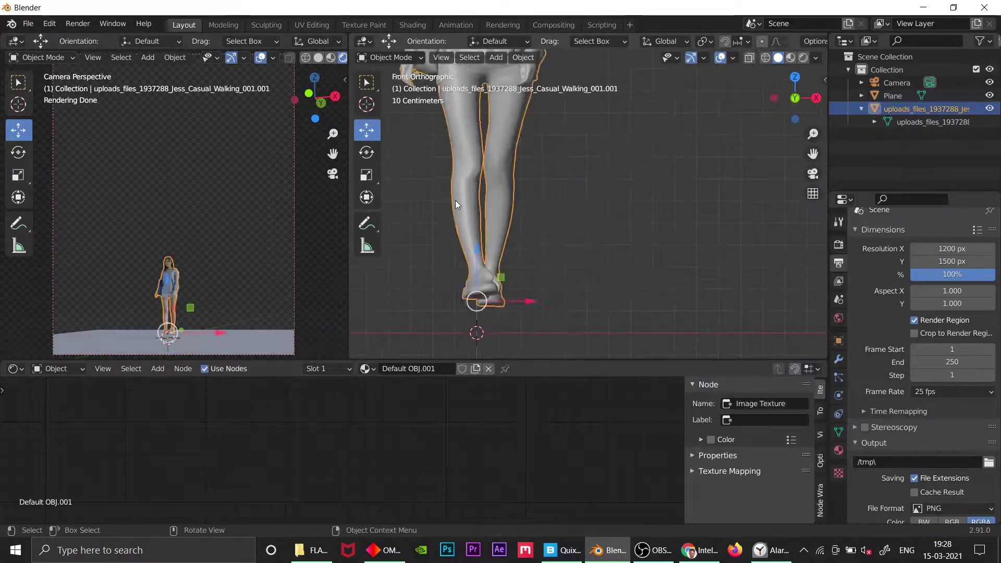
pyautogui.press('KP_3')
pyautogui.scroll(3, 585, 167)
pyautogui.scroll(-3, 585, 165)
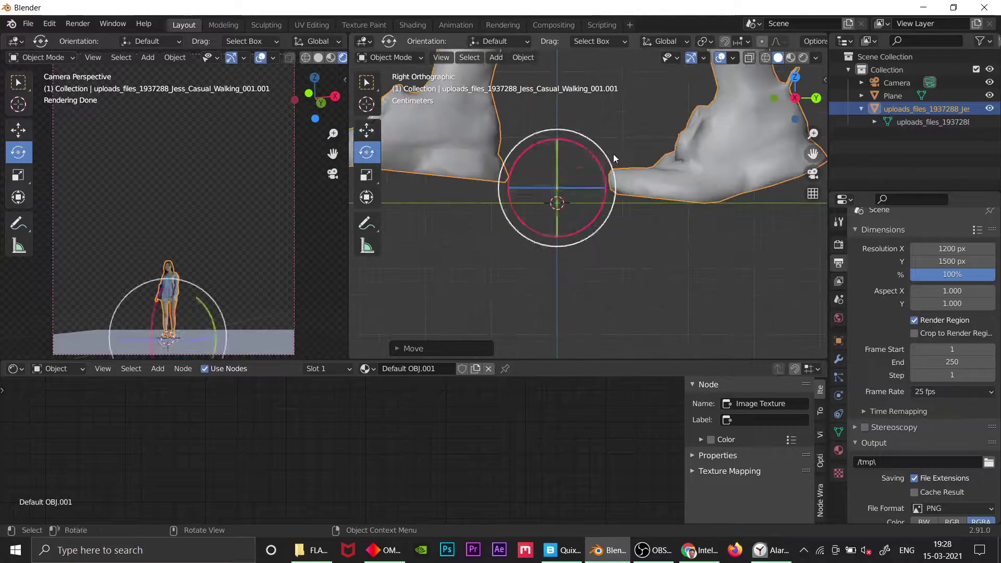
pyautogui.scroll(-4, 527, 160)
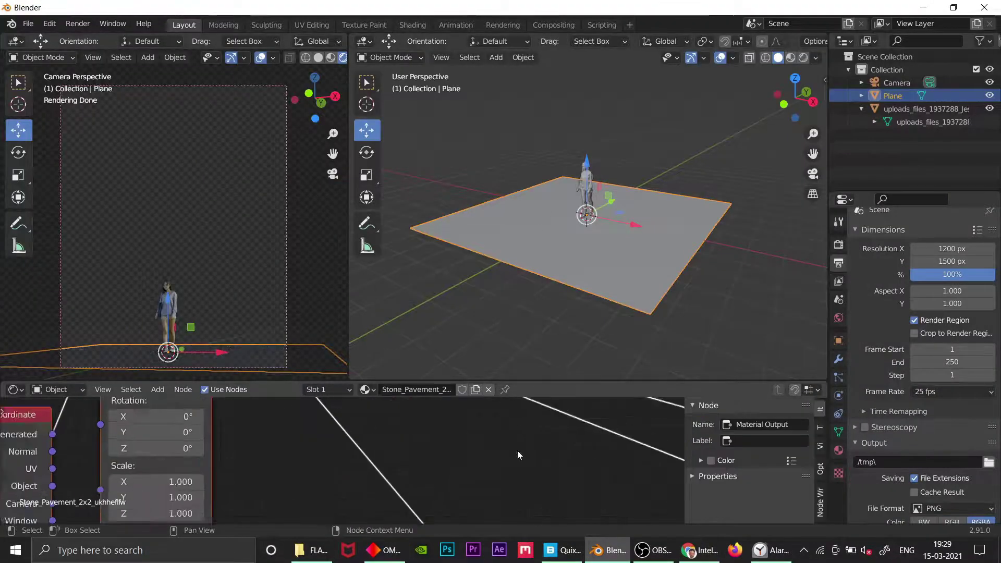
# - Set the pavement texture's Mapping Scale to 0.200
pyautogui.scroll(-2, 519, 455)
pyautogui.scroll(3, 326, 495)
pyautogui.click(442, 496)
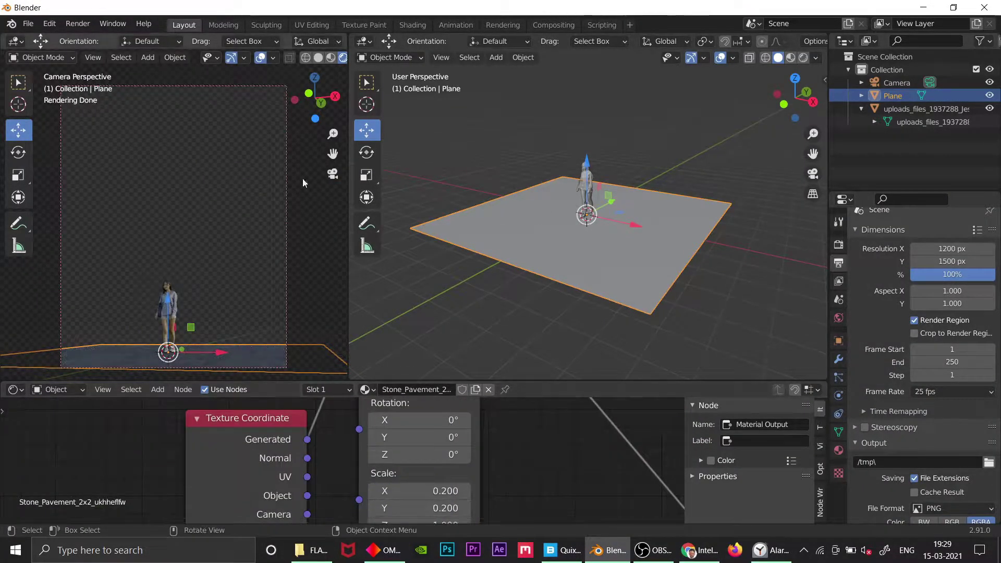
pyautogui.scroll(-3, 617, 427)
# - Give the pavement's Principled BSDF Metallic 1.000 and Roughness 0.295
pyautogui.click(558, 428)
pyautogui.scroll(3, 558, 427)
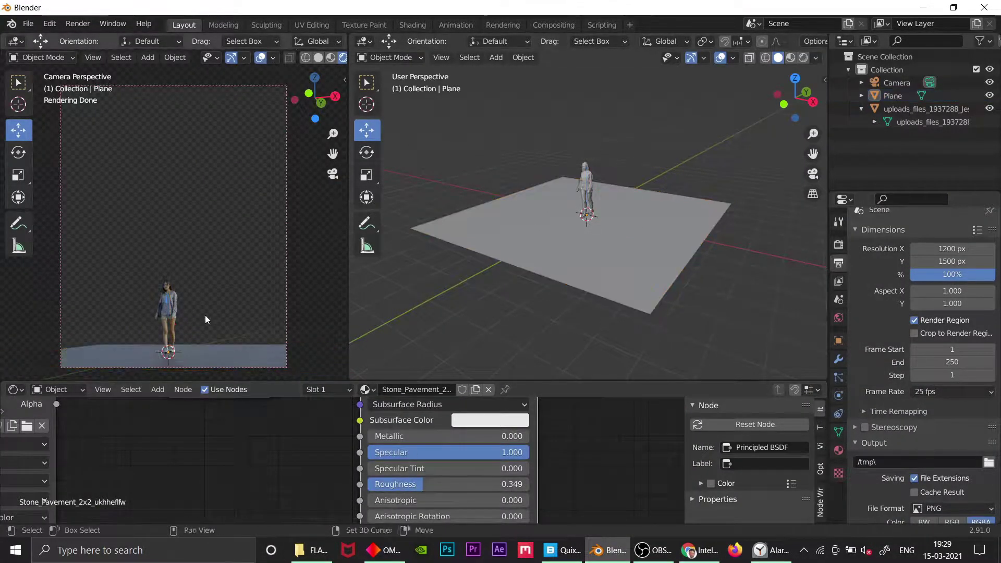
pyautogui.scroll(6, 206, 320)
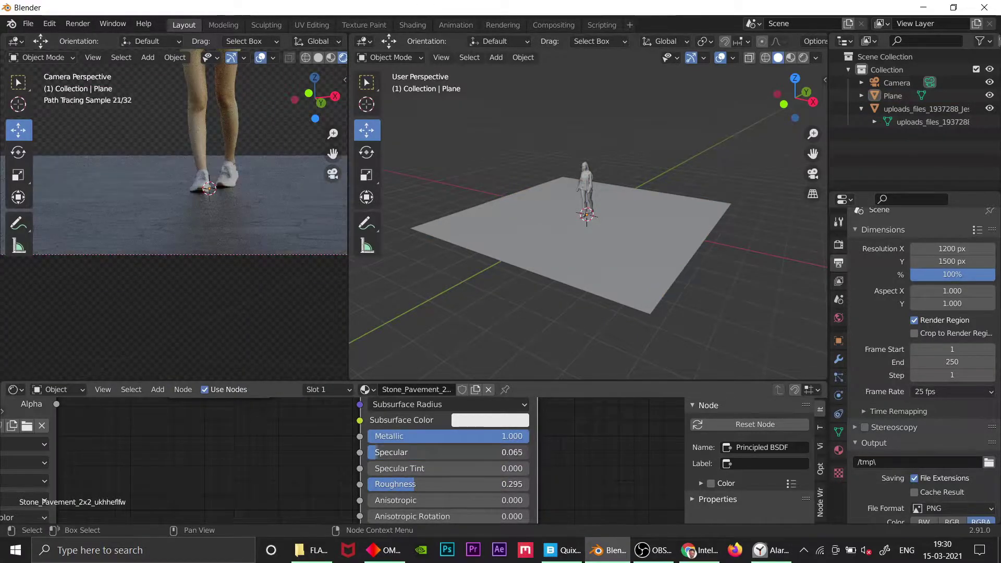
pyautogui.moveTo(209, 209); pyautogui.dragTo(208, 192, button='middle')
# - Return to the camera view, undoing and redoing the woman's selection
pyautogui.click(168, 264)
pyautogui.press('KP_0')
pyautogui.scroll(2, 267, 305)
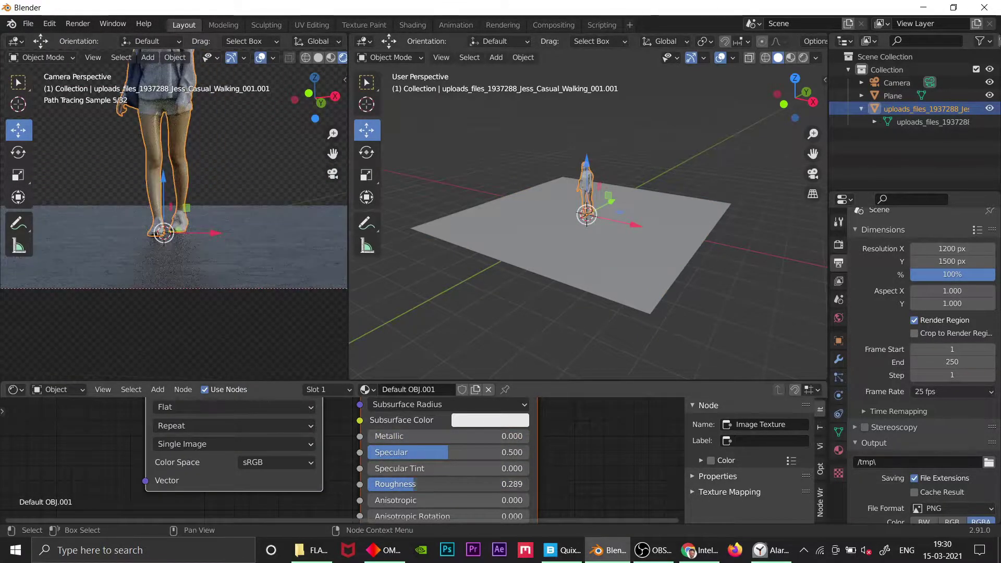
pyautogui.hotkey('ctrl', 'z')
pyautogui.scroll(-3, 225, 154)
pyautogui.scroll(-2, 320, 143)
pyautogui.moveTo(320, 143); pyautogui.dragTo(236, 271, button='middle')
pyautogui.press('KP_0')
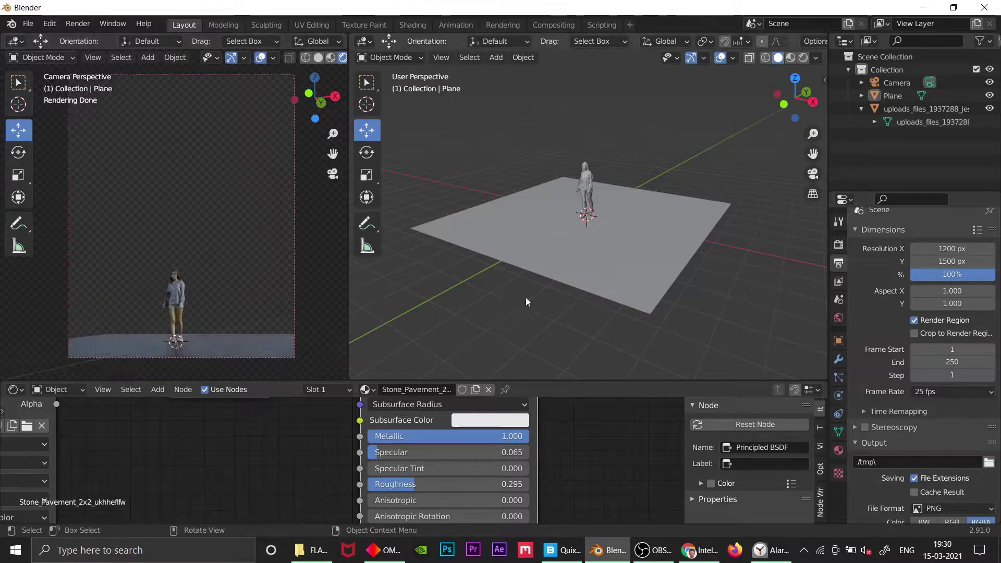
pyautogui.hotkey('ctrl', 'shift', 'z')
# - Rotate the pavement plane with R from a top-down view
pyautogui.moveTo(599, 246); pyautogui.dragTo(642, 248, button='middle')
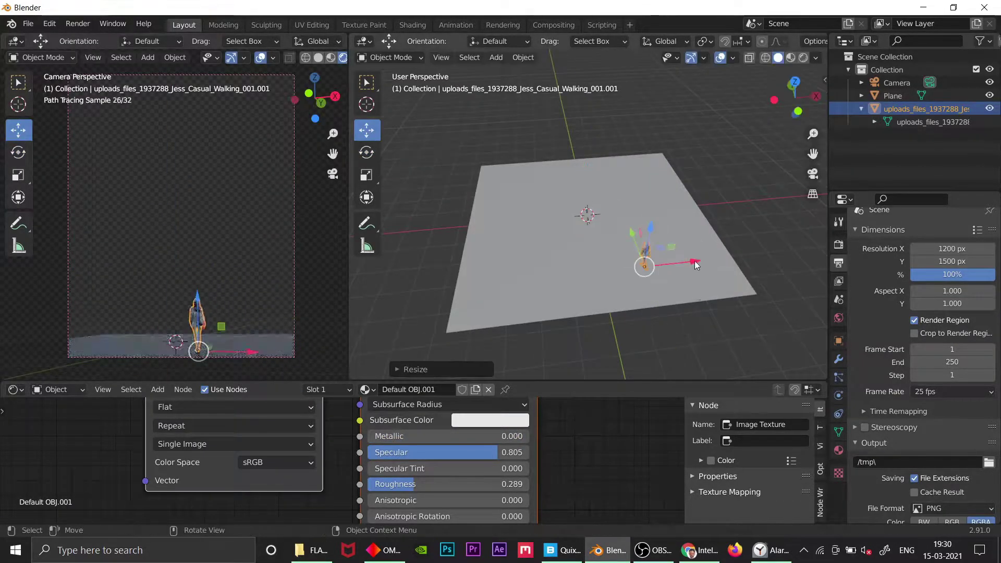
pyautogui.press('n')
pyautogui.press('n')
pyautogui.scroll(3, 193, 244)
pyautogui.scroll(-2, 54, 164)
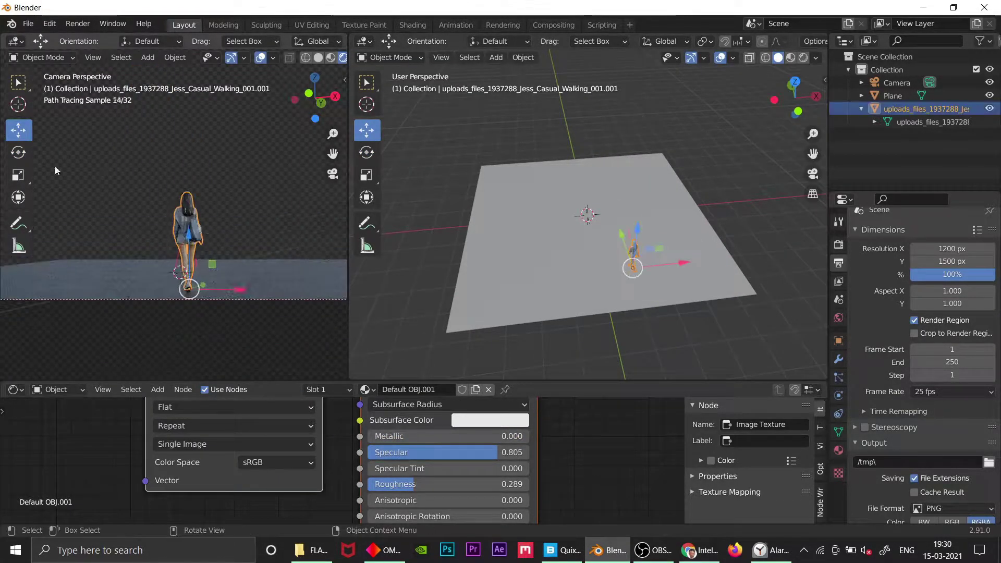
pyautogui.click(241, 223)
pyautogui.click(533, 252)
pyautogui.moveTo(533, 252); pyautogui.dragTo(380, 158)
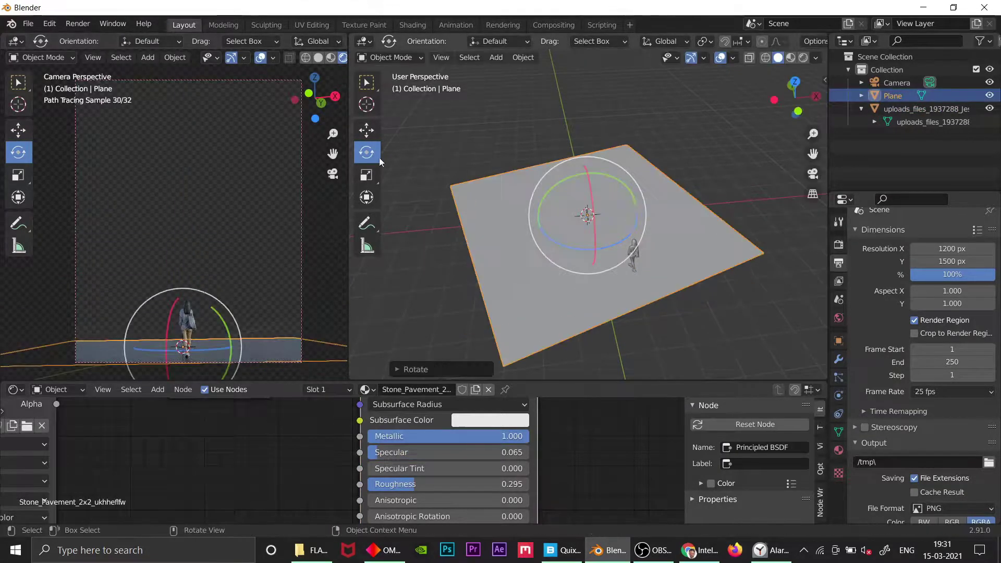
# - Switch the camera Type to Orthographic
pyautogui.click(897, 82)
pyautogui.click(841, 394)
pyautogui.keyDown('ctrl'); pyautogui.scroll(-2, 941, 273); pyautogui.keyUp('ctrl')
pyautogui.keyDown('ctrl'); pyautogui.scroll(1, 941, 272); pyautogui.keyUp('ctrl')
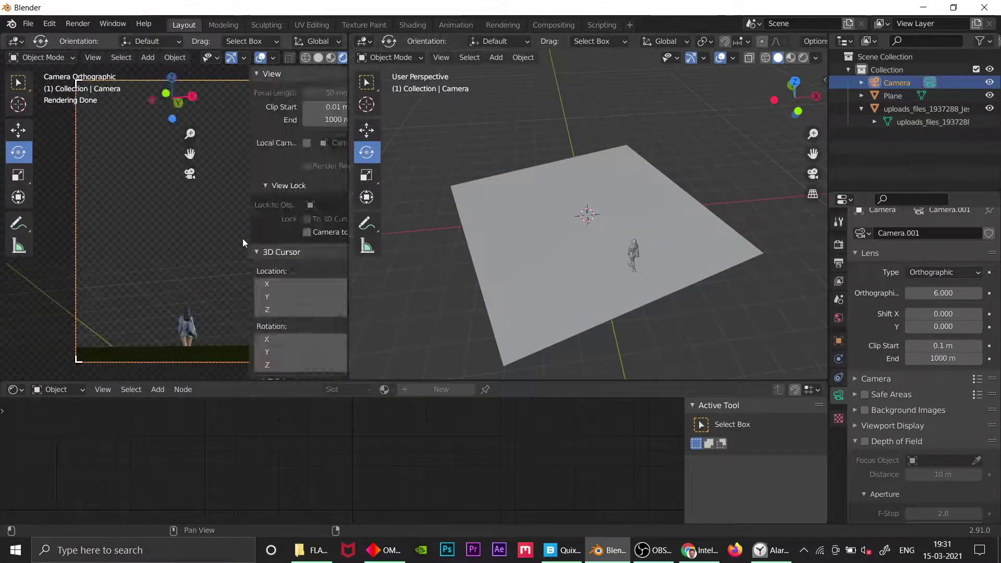
pyautogui.press('n')
pyautogui.keyDown('ctrl'); pyautogui.scroll(1, 941, 273); pyautogui.keyUp('ctrl')
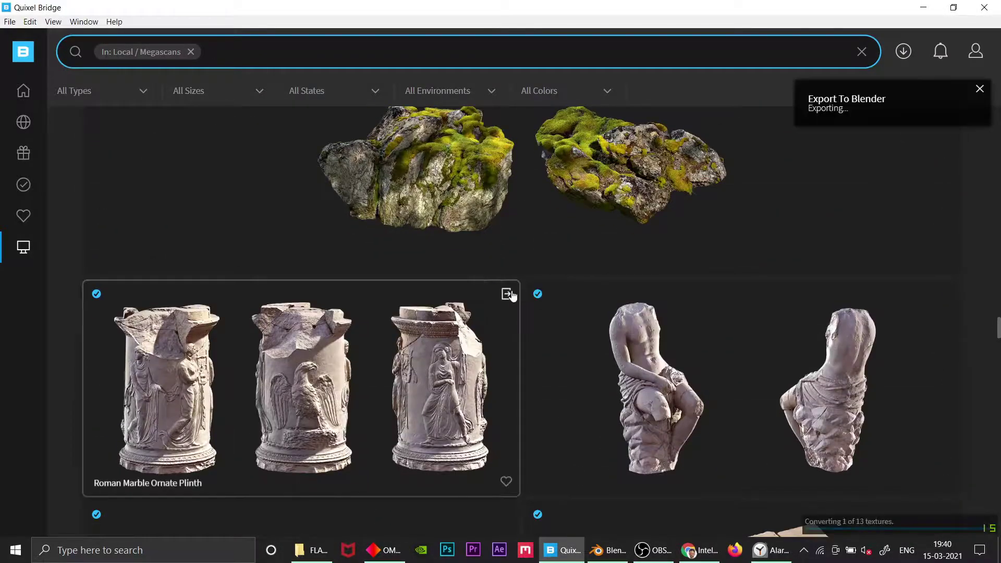
# - Enlarge the imported stone plinth and rotate it around its vertical axis
pyautogui.press('s')
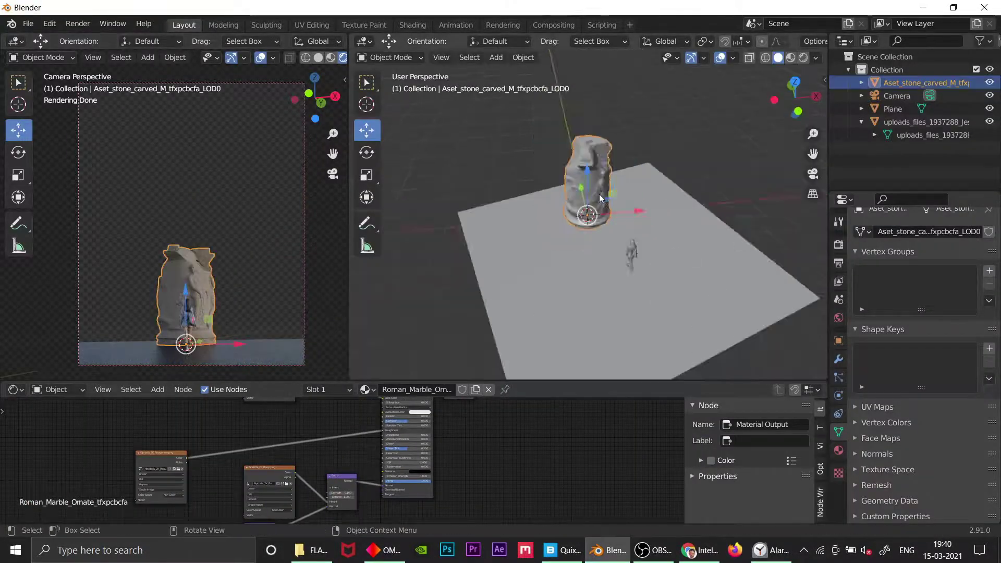
pyautogui.click(665, 158)
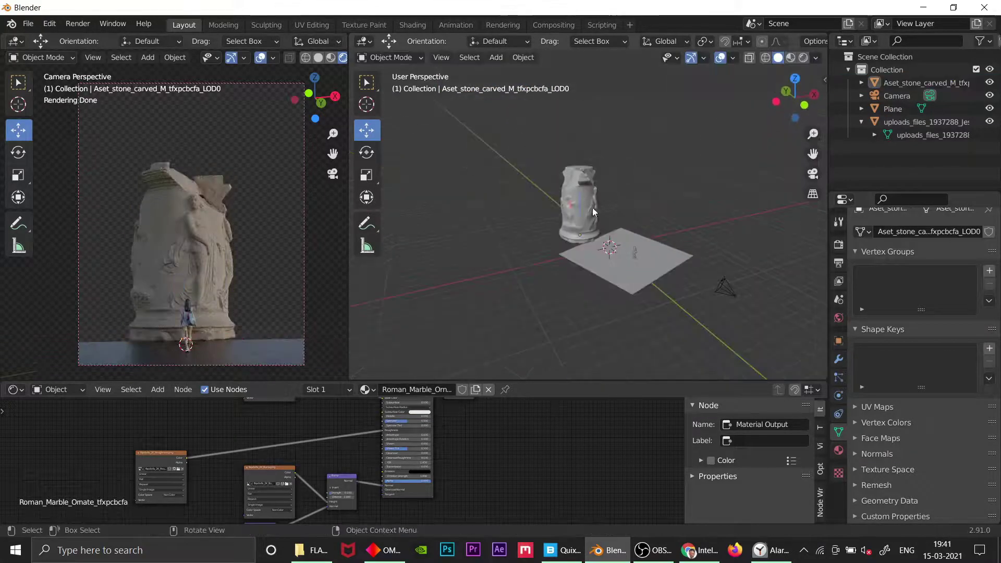
pyautogui.scroll(5, 611, 208)
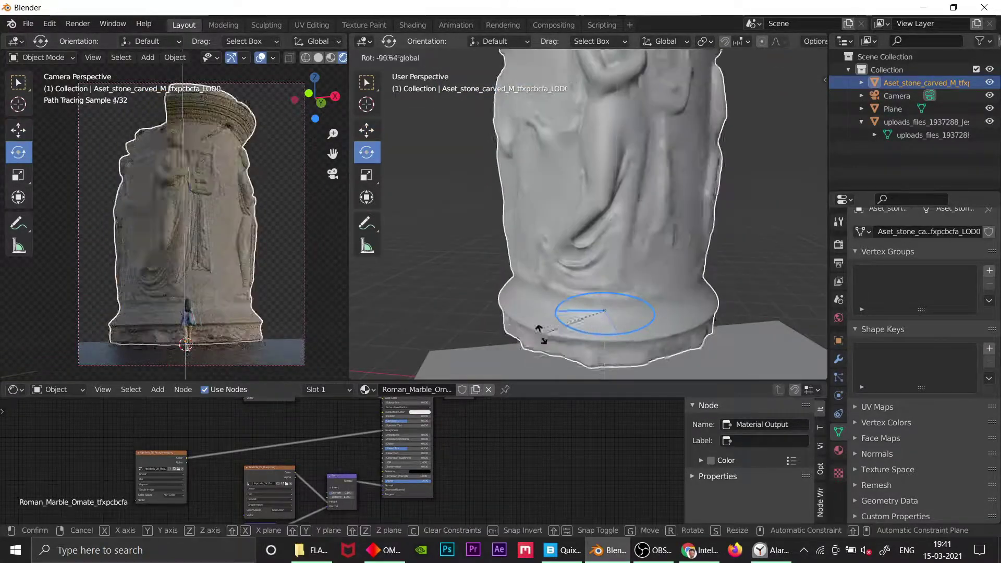
pyautogui.press('s')
pyautogui.click(634, 262)
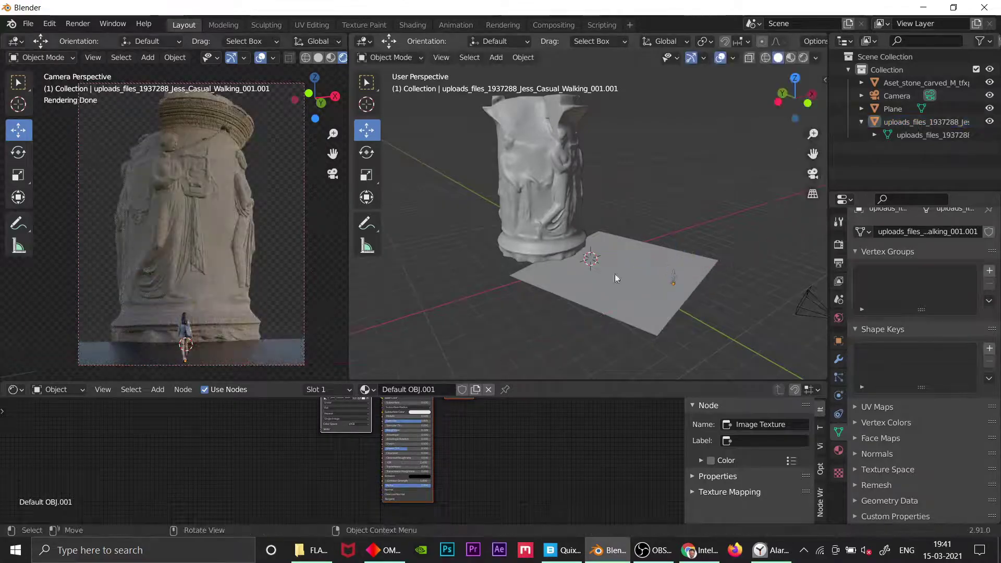
pyautogui.scroll(3, 537, 187)
# - Turn on the camera's depth of field with a 0.1 aperture
pyautogui.moveTo(537, 187); pyautogui.dragTo(663, 147, button='middle')
pyautogui.click(897, 96)
pyautogui.click(865, 429)
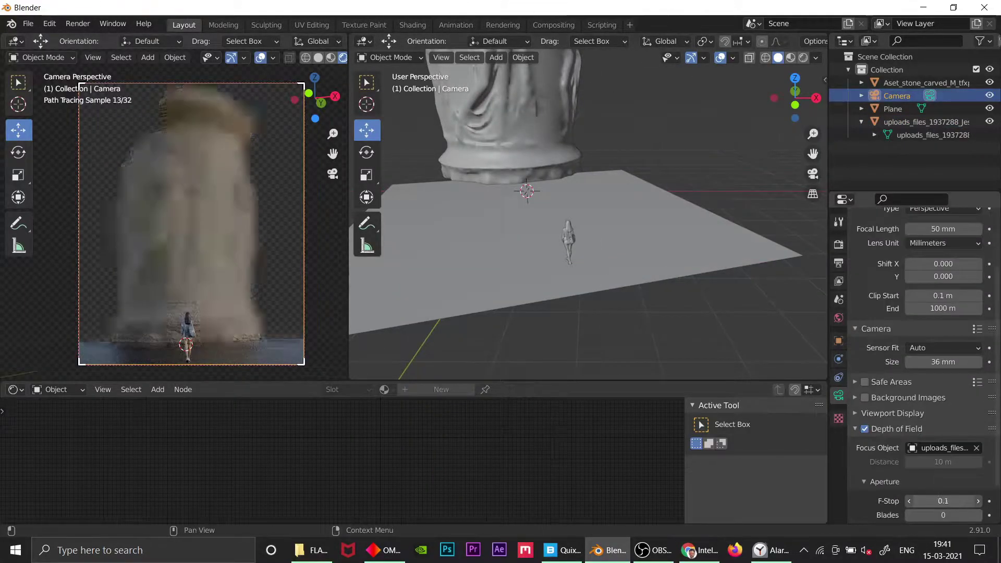
pyautogui.press('n')
pyautogui.press('n')
# - Inspect the plinth base and edit the pavement texture's X scale
pyautogui.click(221, 221)
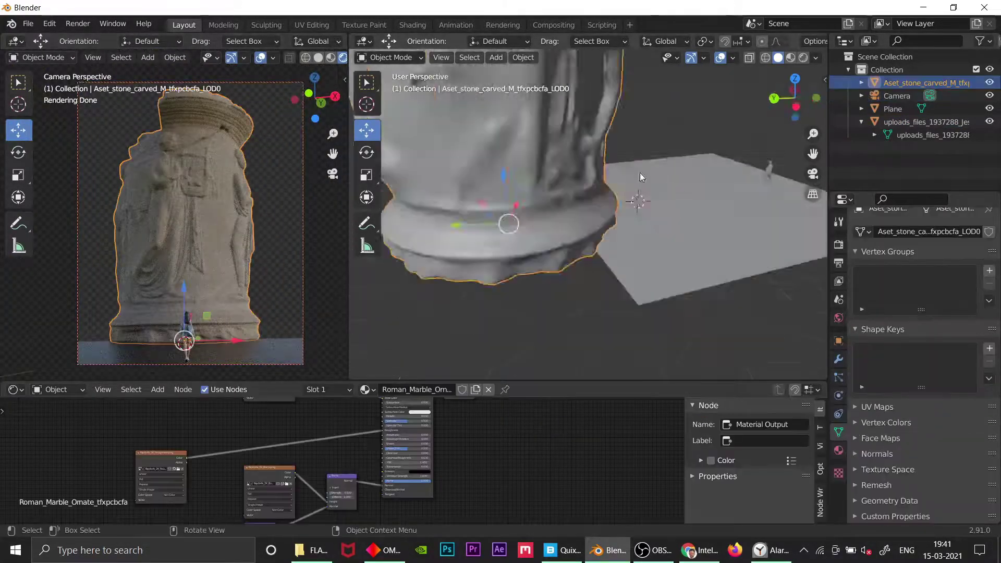
pyautogui.moveTo(640, 173); pyautogui.dragTo(621, 221, button='middle')
pyautogui.click(593, 240)
pyautogui.doubleClick(257, 476)
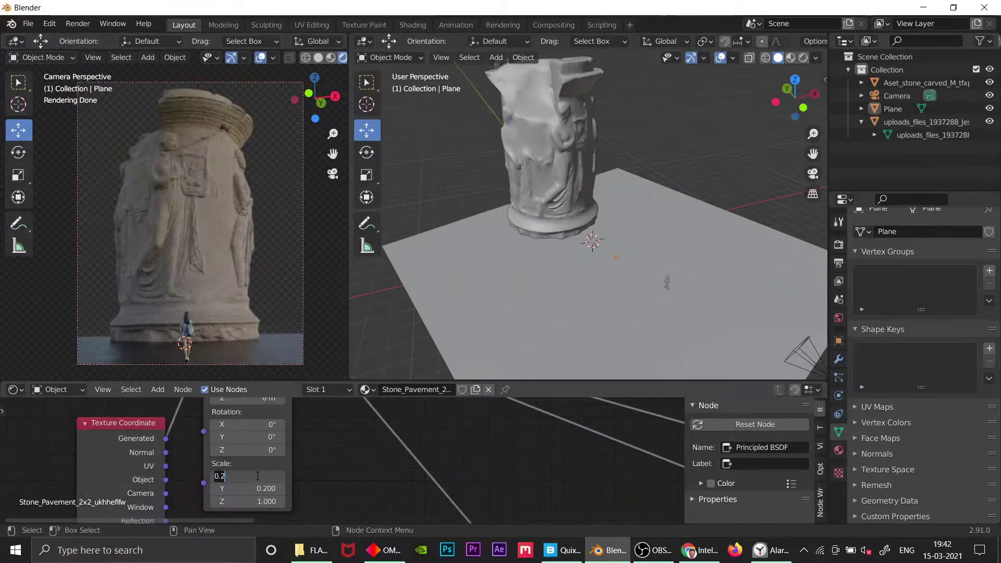
pyautogui.click(146, 263)
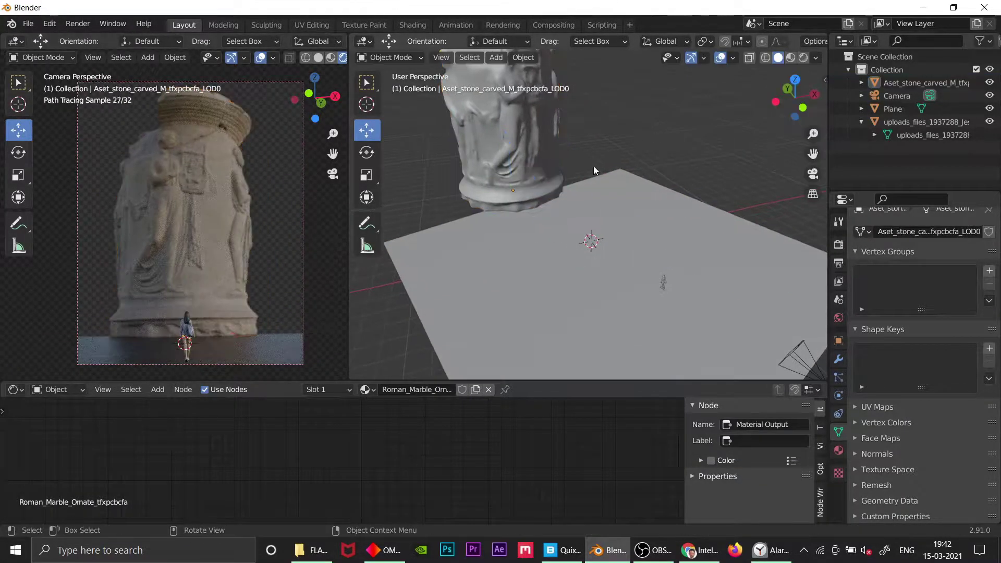
# - Move the plinth behind the woman and add a Landscape terrain mesh
pyautogui.moveTo(630, 245); pyautogui.dragTo(512, 178, button='middle')
pyautogui.click(512, 178)
pyautogui.moveTo(513, 179); pyautogui.dragTo(531, 166)
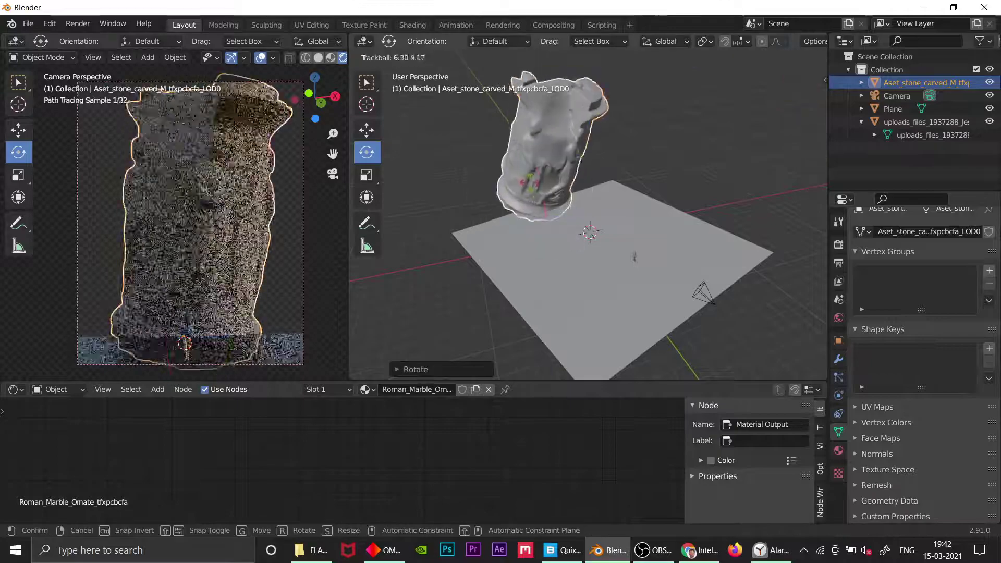
pyautogui.hotkey('shift', 'a')
pyautogui.click(603, 414)
# - Scale down the new landscape and reposition the walking woman
pyautogui.scroll(5, 565, 225)
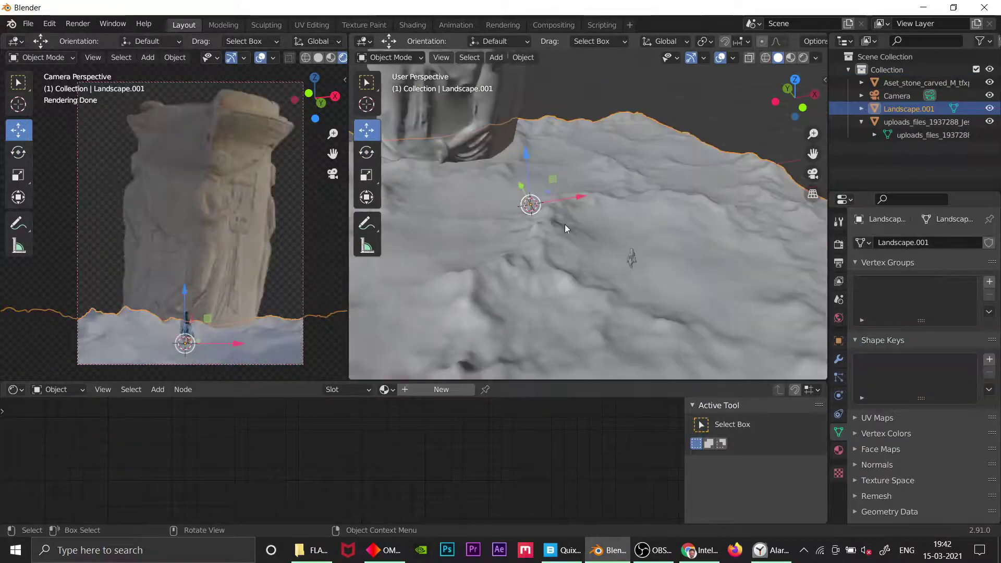
pyautogui.press('s')
pyautogui.click(532, 184)
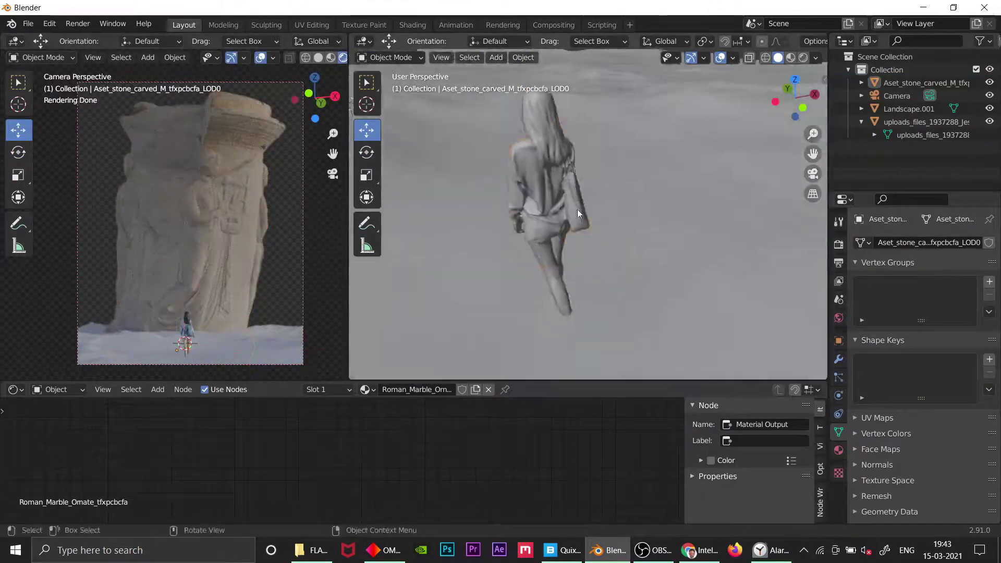
pyautogui.moveTo(577, 209); pyautogui.dragTo(585, 223)
pyautogui.scroll(-3, 585, 222)
pyautogui.scroll(-3, 719, 114)
# - Add a cube and shrink it to rock size
pyautogui.hotkey('shift', 'a')
pyautogui.click(543, 136)
pyautogui.press('s')
pyautogui.click(579, 236)
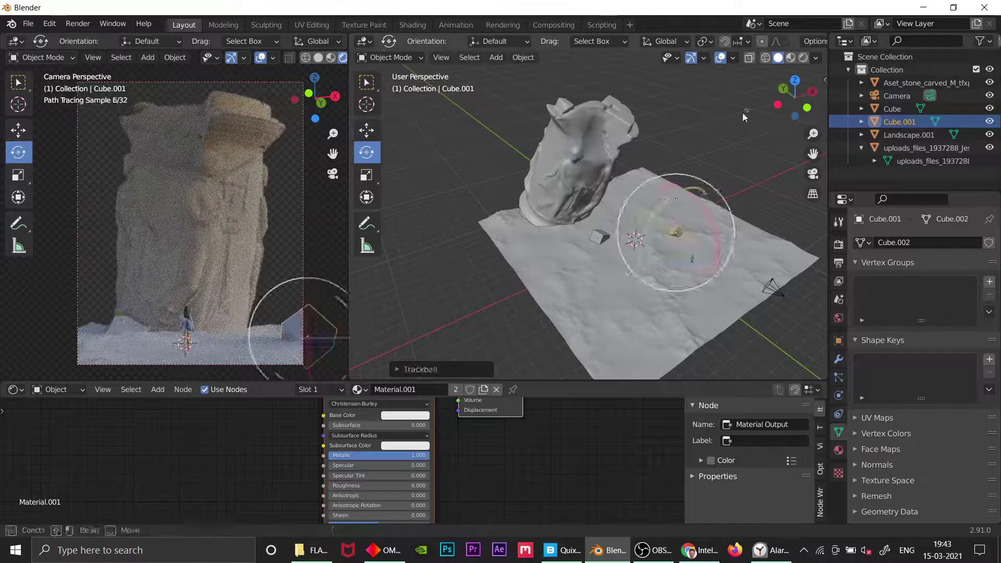
# - Duplicate the cube with Shift+D into copies scattered around the plinth base
pyautogui.hotkey('shift', 'd')
pyautogui.click(381, 240)
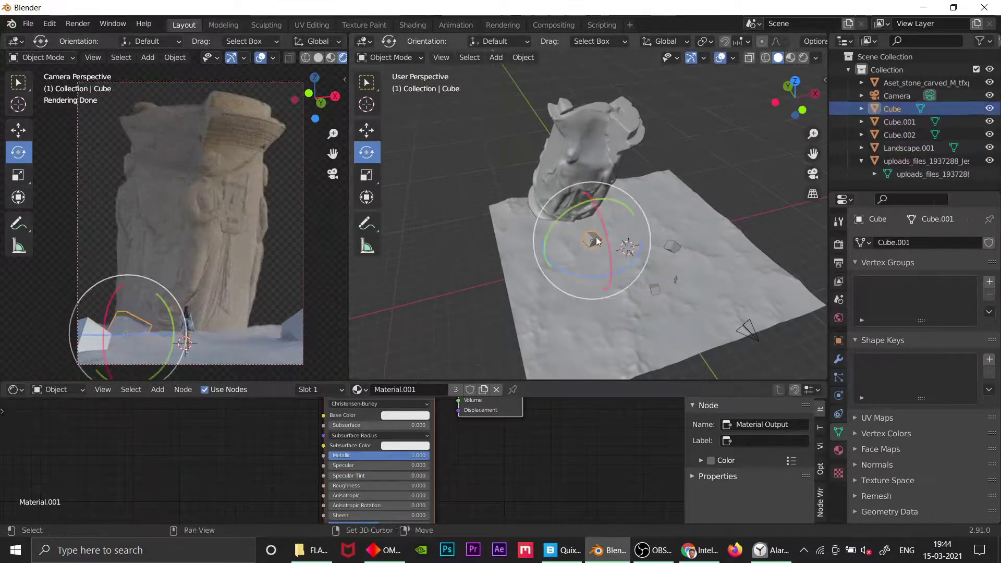
pyautogui.hotkey('shift', 'd')
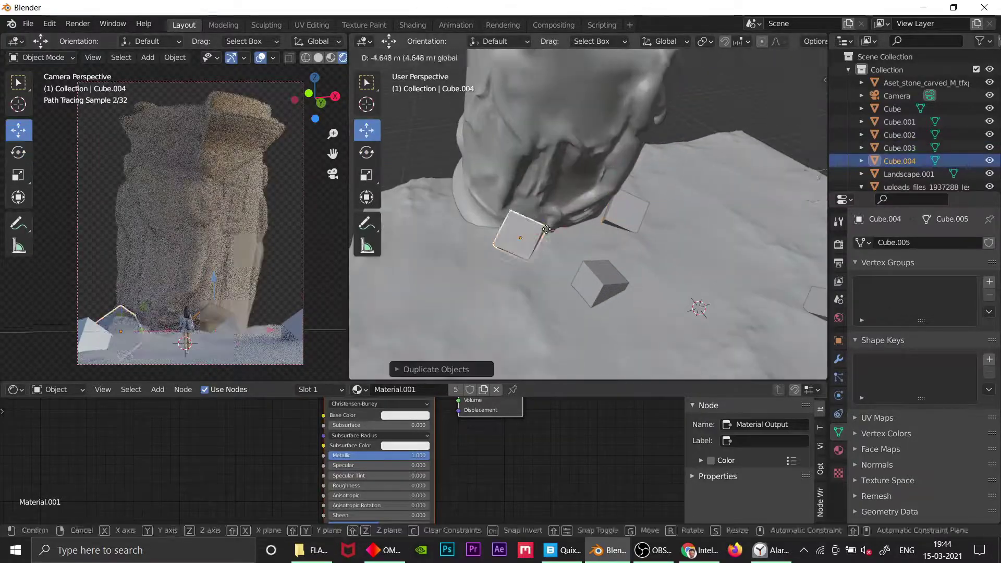
pyautogui.click(534, 233)
pyautogui.hotkey('shift', 'd')
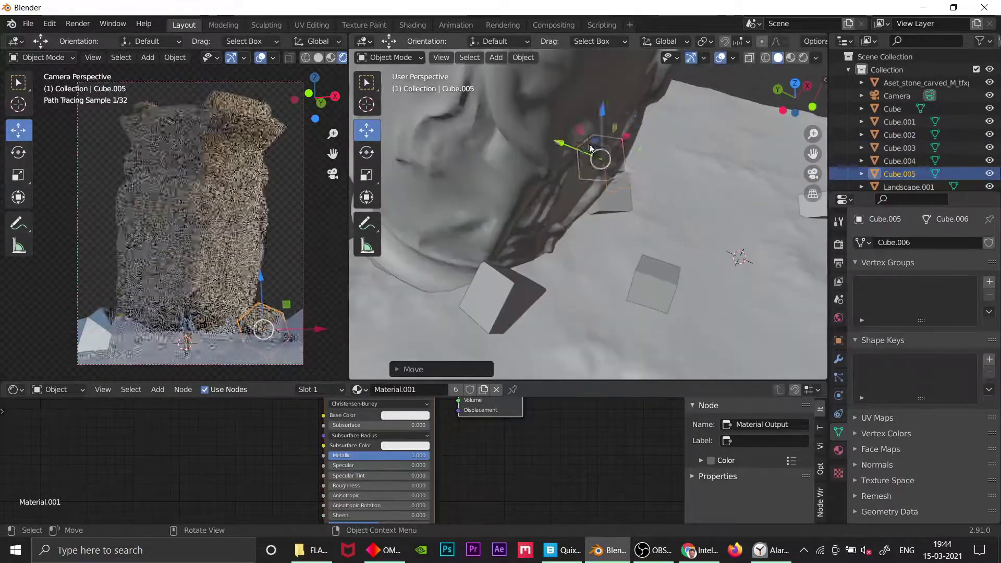
pyautogui.click(599, 152)
pyautogui.click(640, 170)
pyautogui.moveTo(465, 168); pyautogui.dragTo(592, 268, button='middle')
# - Add a torus with a 1.7 m major radius, move it behind the plinth, and scale it up
pyautogui.hotkey('shift', 'a')
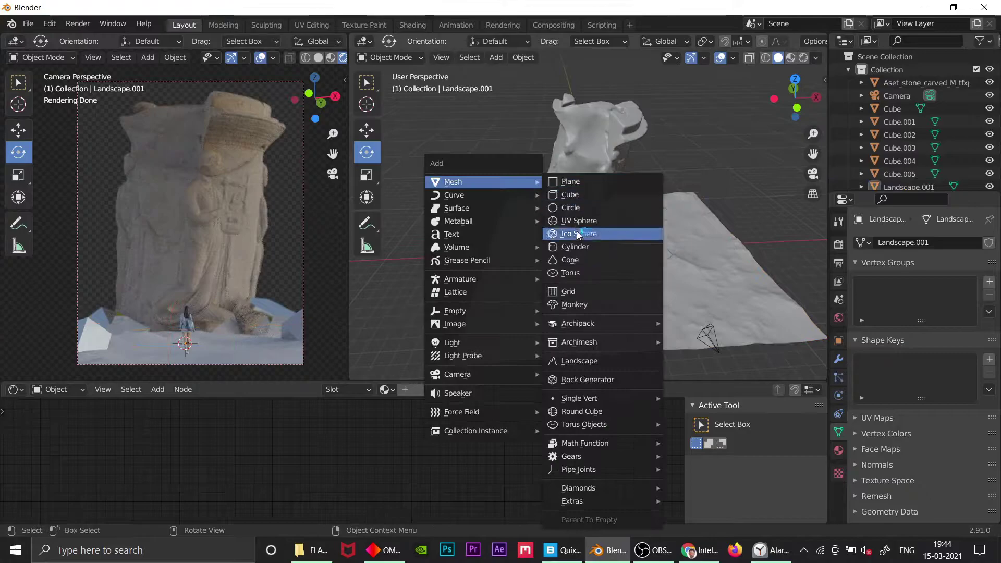
pyautogui.click(579, 266)
pyautogui.moveTo(515, 238); pyautogui.dragTo(527, 238)
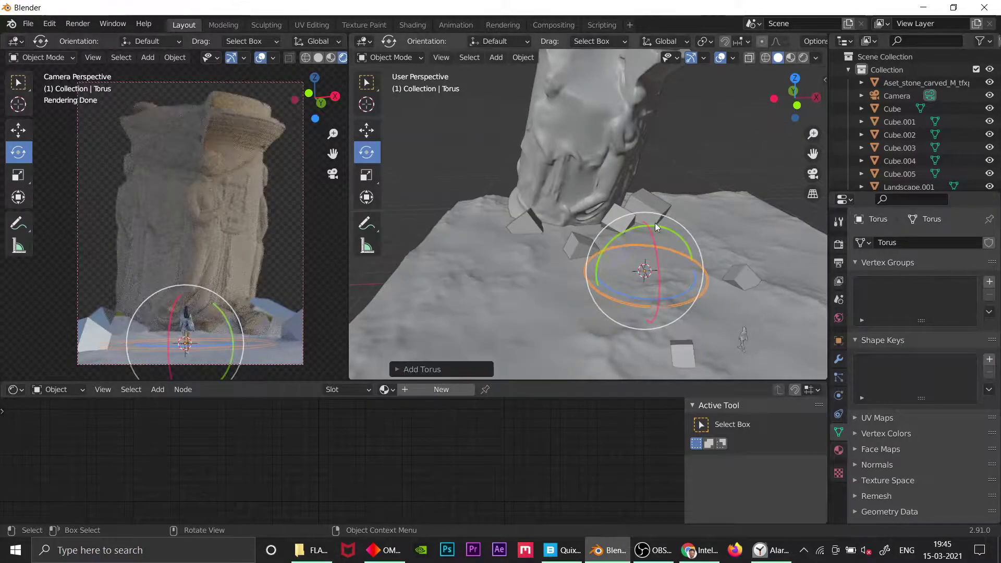
pyautogui.press('n')
pyautogui.moveTo(573, 261); pyautogui.dragTo(637, 230, button='middle')
pyautogui.moveTo(637, 231); pyautogui.dragTo(516, 167)
pyautogui.press('s')
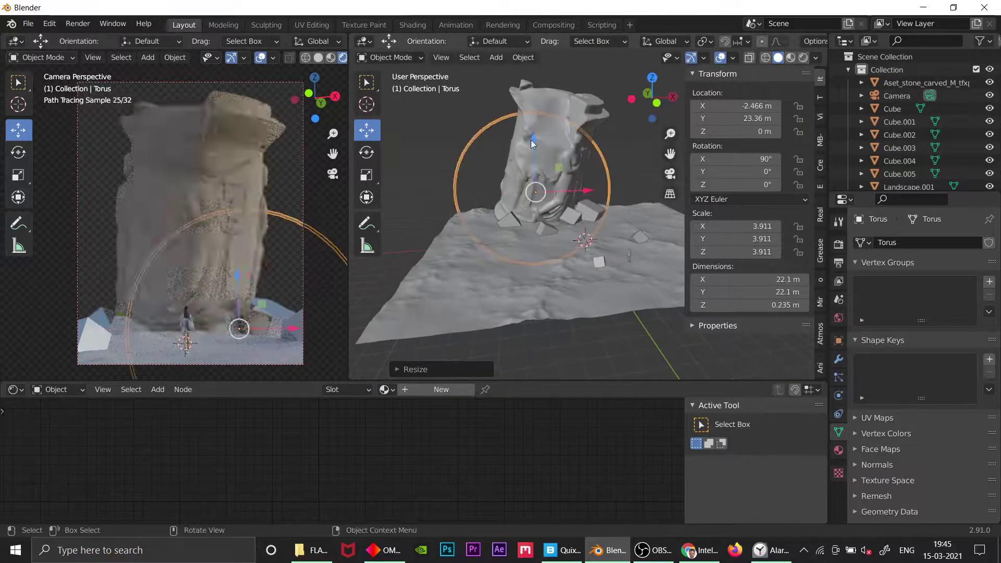
# - Stand the torus upright at scale 3.808, centre it, and give it new Material.002
pyautogui.press('KP_7')
pyautogui.press('g')
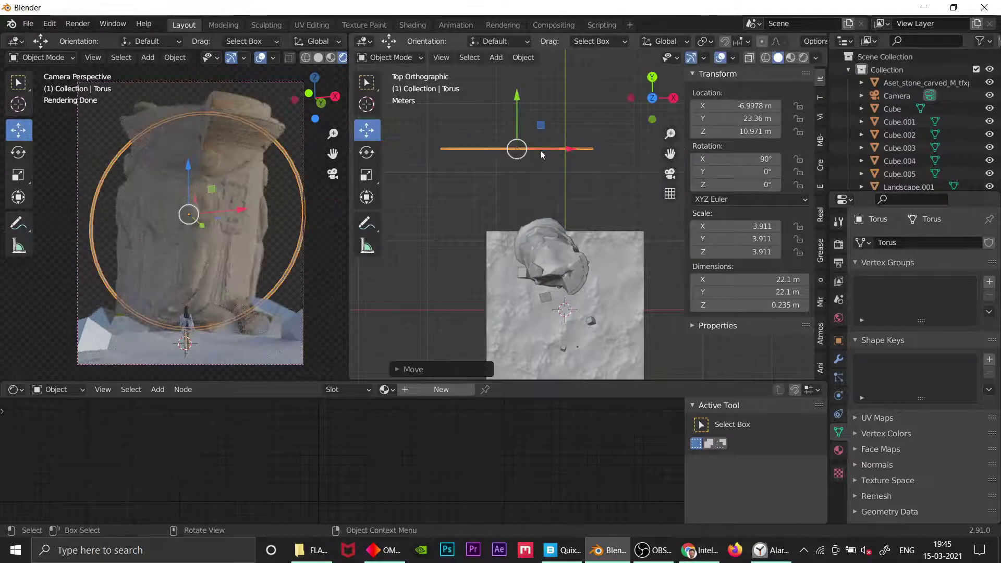
pyautogui.press('s')
pyautogui.click(495, 156)
pyautogui.press('r')
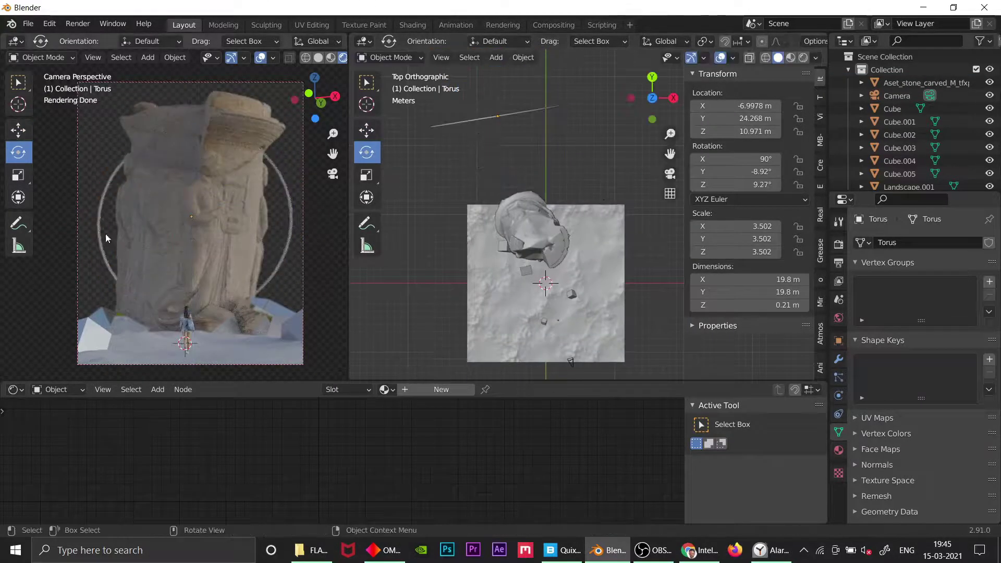
pyautogui.press('s')
pyautogui.press('g')
pyautogui.click(839, 450)
pyautogui.click(923, 246)
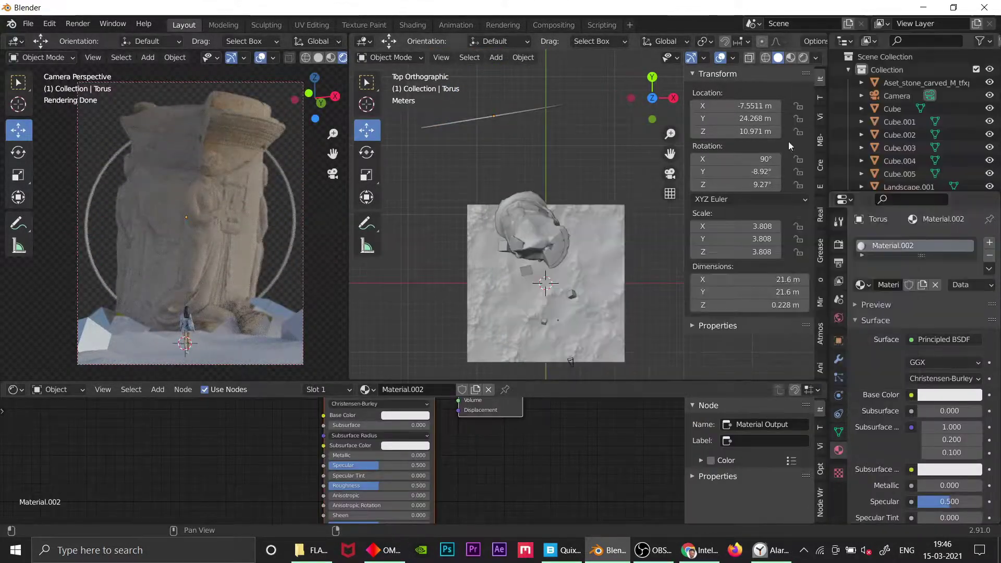
# - Set the ring material's Surface to Emission with Strength 4.3
pyautogui.click(945, 340)
pyautogui.click(887, 293)
pyautogui.scroll(-3, 897, 428)
pyautogui.scroll(-5, 887, 459)
pyautogui.scroll(-5, 912, 490)
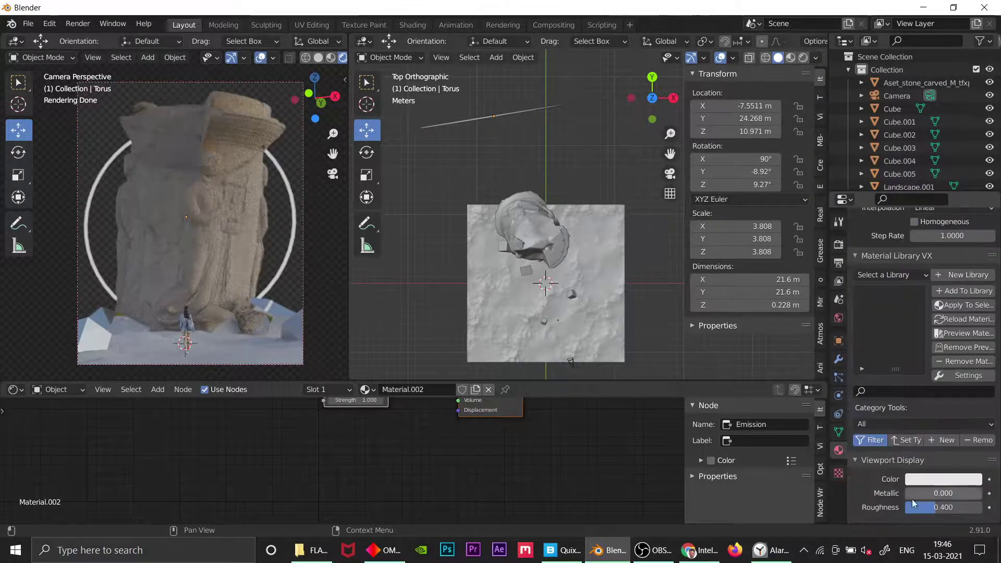
pyautogui.scroll(-5, 930, 430)
pyautogui.scroll(10, 941, 399)
pyautogui.scroll(-10, 929, 365)
pyautogui.click(897, 196)
pyautogui.click(893, 501)
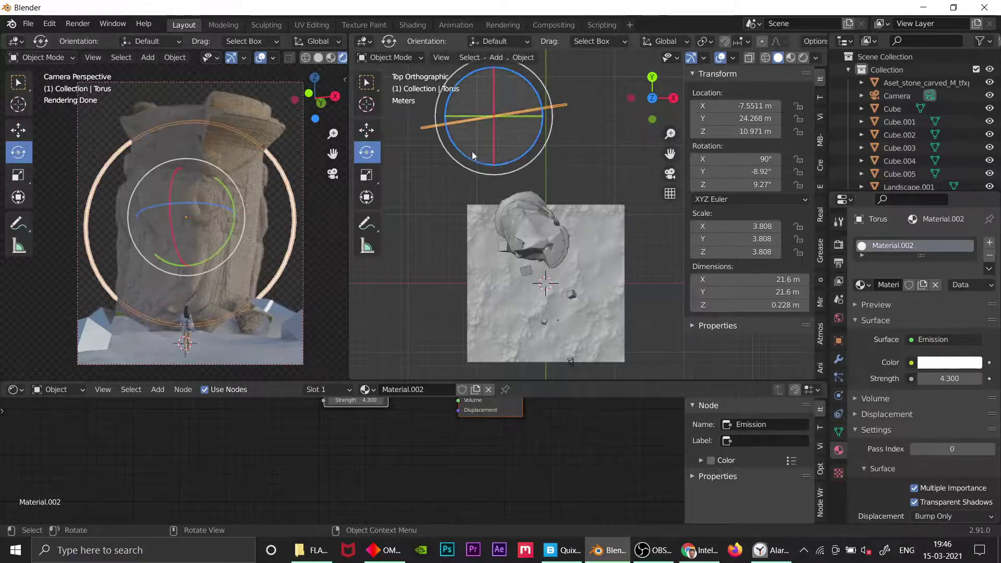
# - Duplicate smaller pink-glowing rings (strength 4.4) around the plinth and delete the extra copy
pyautogui.moveTo(473, 155); pyautogui.dragTo(467, 158)
pyautogui.click(572, 148)
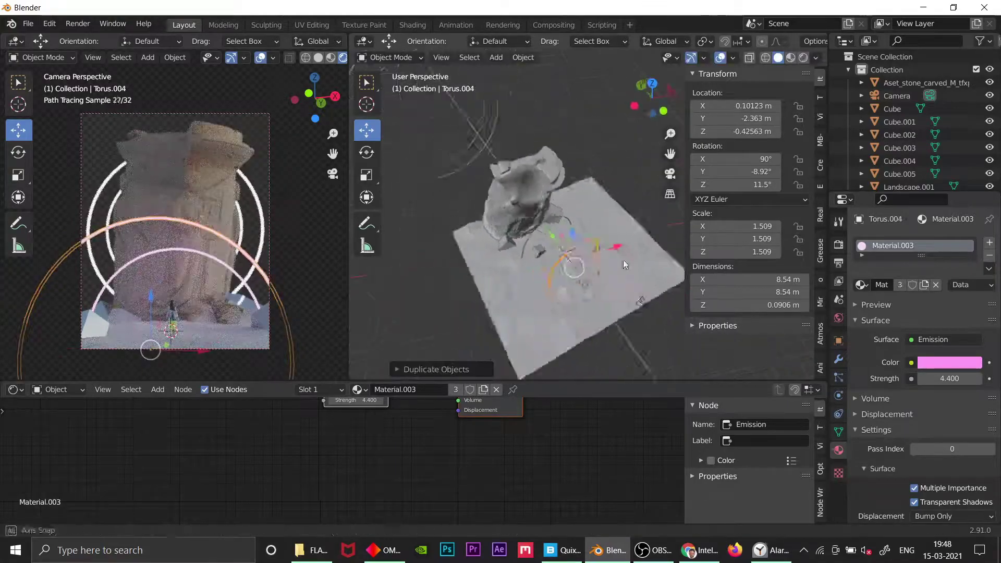
pyautogui.hotkey('shift', 'd')
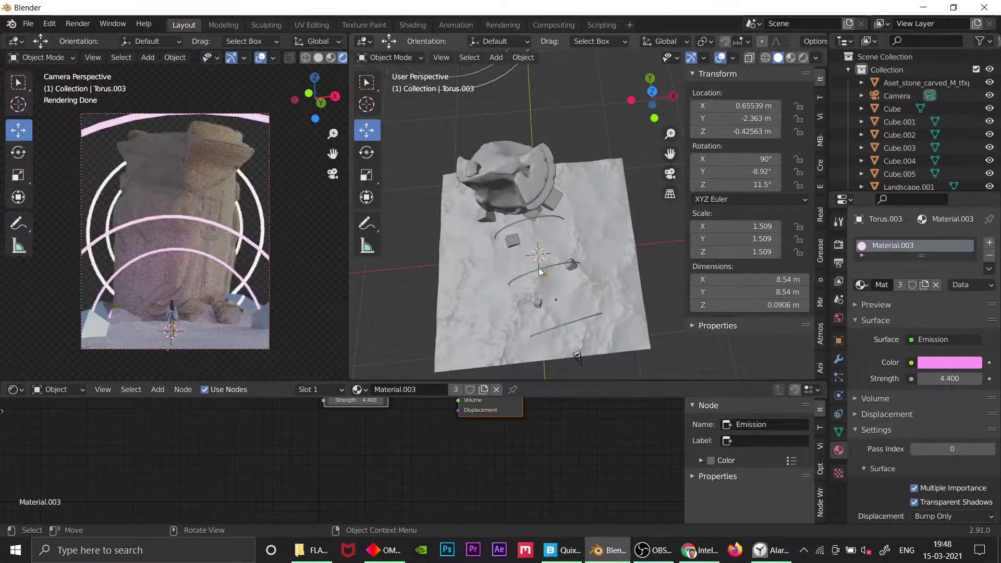
pyautogui.hotkey('ctrl', 'z')
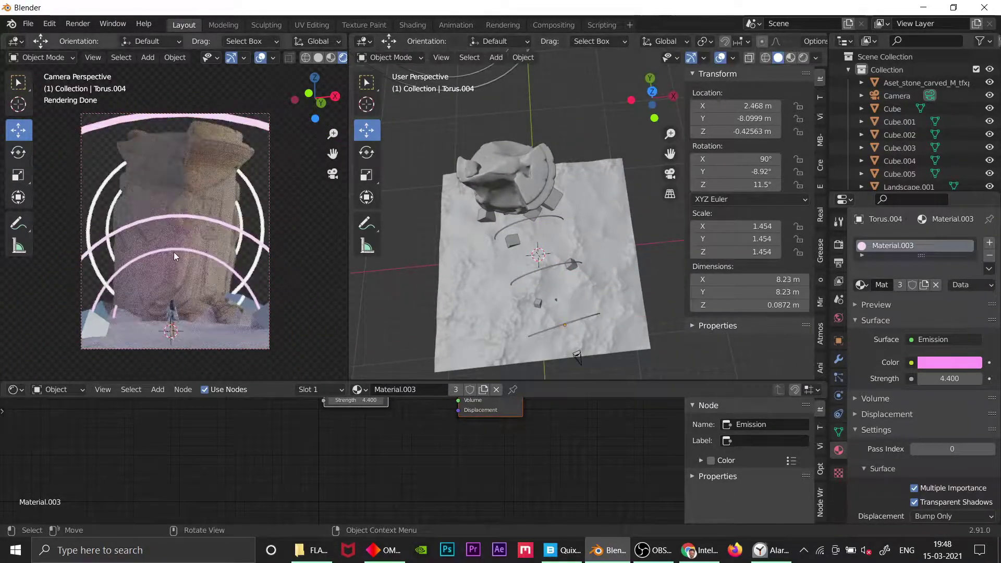
pyautogui.press('Delete')
# - Give the landscape material Metallic 0, Specular 0.058 and Roughness 0.084
pyautogui.click(639, 264)
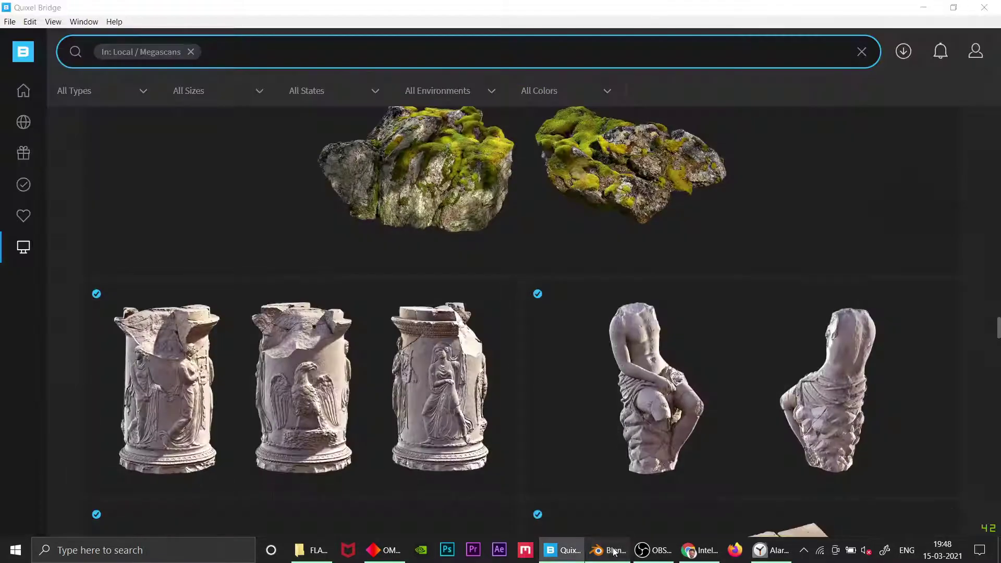
pyautogui.scroll(5, 343, 468)
pyautogui.moveTo(313, 431); pyautogui.dragTo(436, 431)
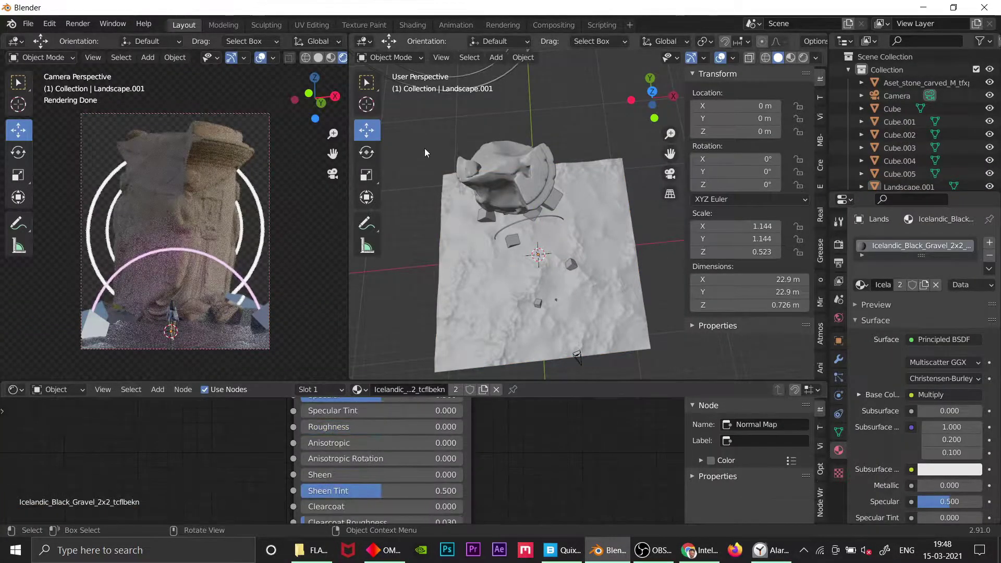
pyautogui.click(386, 259)
pyautogui.moveTo(317, 431); pyautogui.dragTo(317, 440)
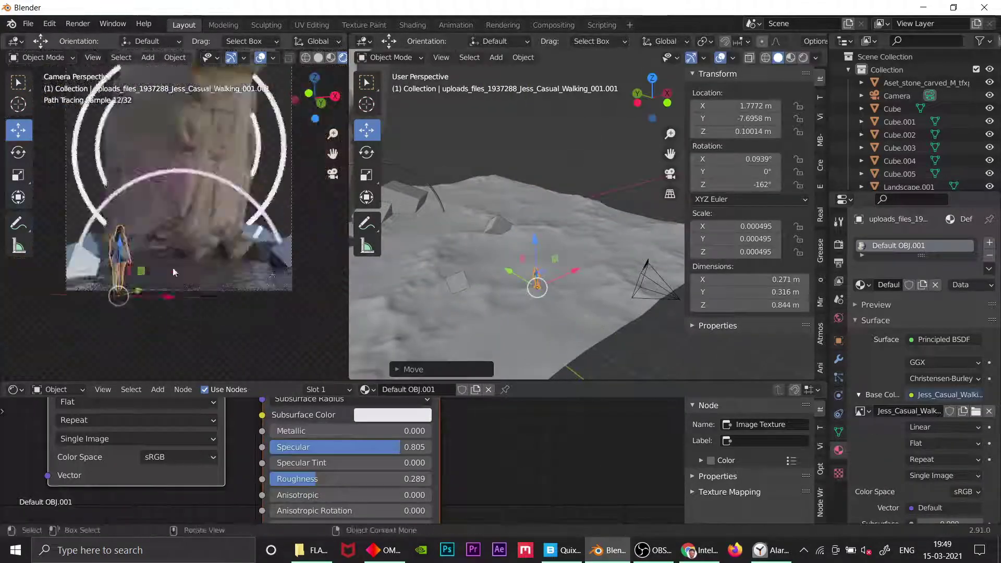
# - Shrink the walking woman slightly and move her to a new spot
pyautogui.press('s')
pyautogui.press('g')
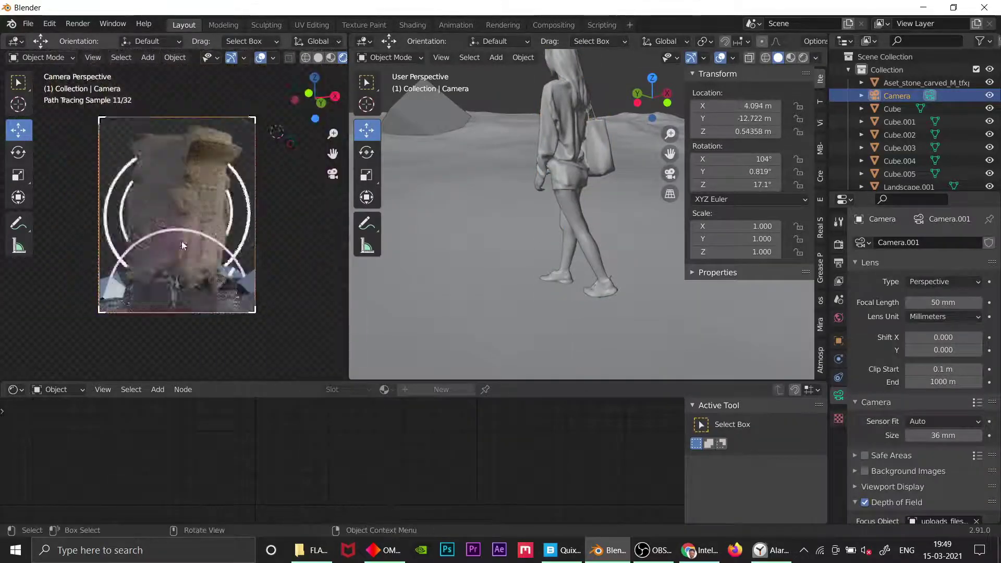
pyautogui.click(205, 256)
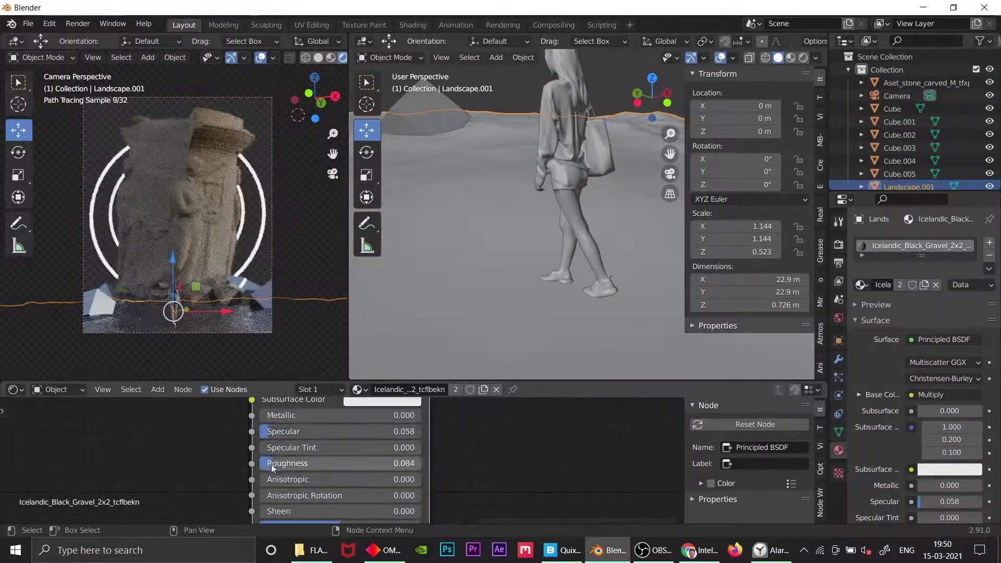
# - Find Peppermint in Quixel Bridge's Local Megascans library, export it, and return to Blender
pyautogui.hotkey('alt', 'Tab')
pyautogui.scroll(-10, 689, 323)
pyautogui.scroll(-5, 688, 324)
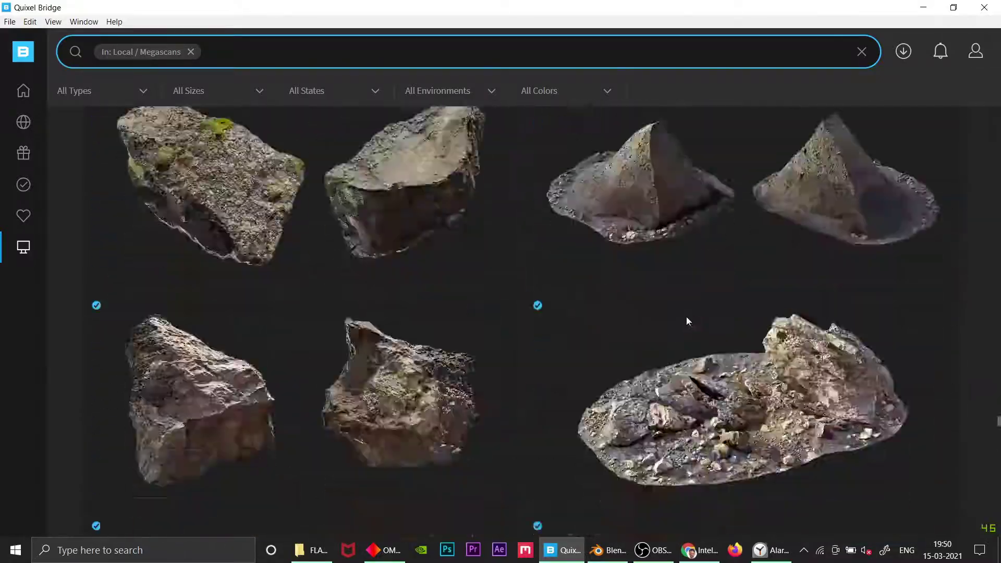
pyautogui.scroll(-5, 687, 321)
pyautogui.scroll(-5, 687, 329)
pyautogui.scroll(-5, 688, 334)
pyautogui.scroll(-5, 687, 335)
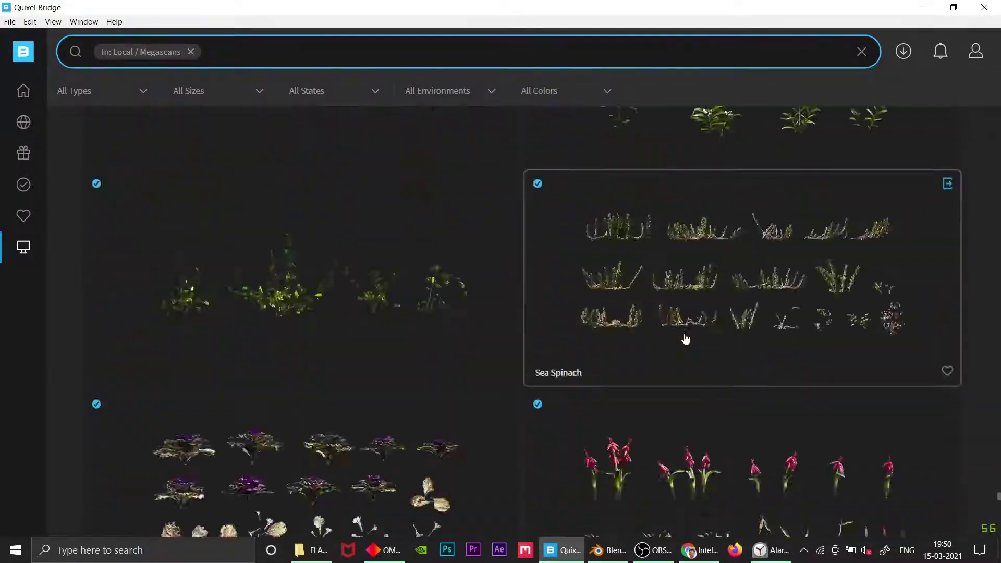
pyautogui.scroll(-5, 684, 337)
pyautogui.scroll(-5, 655, 326)
pyautogui.scroll(-5, 655, 298)
pyautogui.scroll(-5, 646, 283)
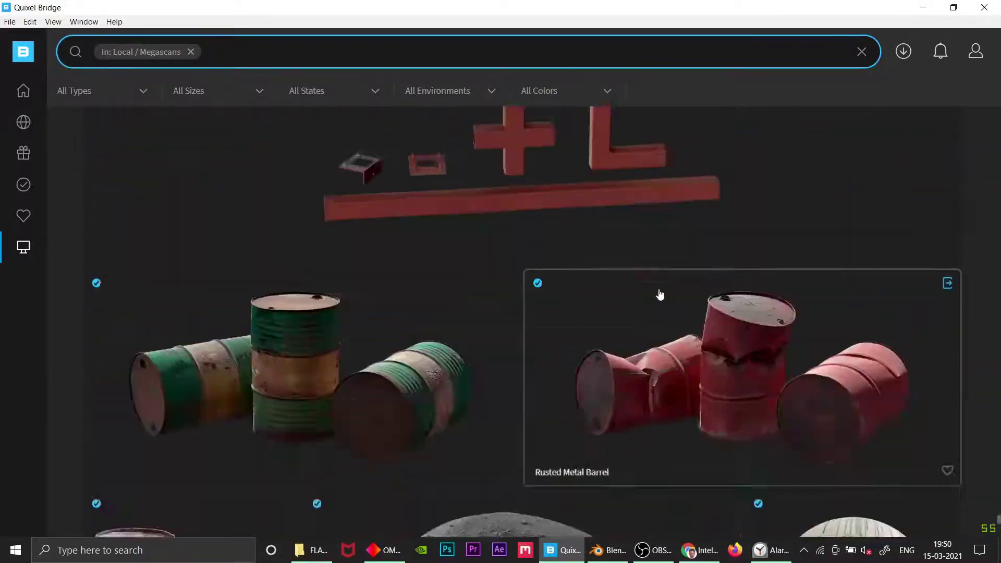
pyautogui.scroll(-5, 660, 293)
pyautogui.scroll(-5, 452, 279)
pyautogui.scroll(-5, 687, 320)
pyautogui.hotkey('alt', 'Tab')
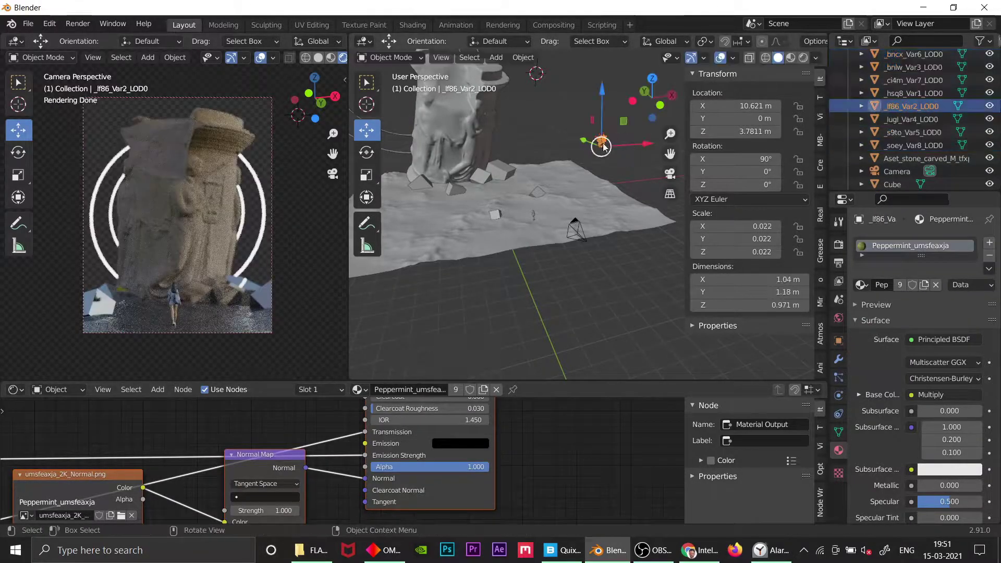
# - Move the imported Nodding Violet plant into place near the plinth base
pyautogui.press('g')
pyautogui.click(514, 211)
pyautogui.moveTo(480, 204); pyautogui.dragTo(569, 77, button='middle')
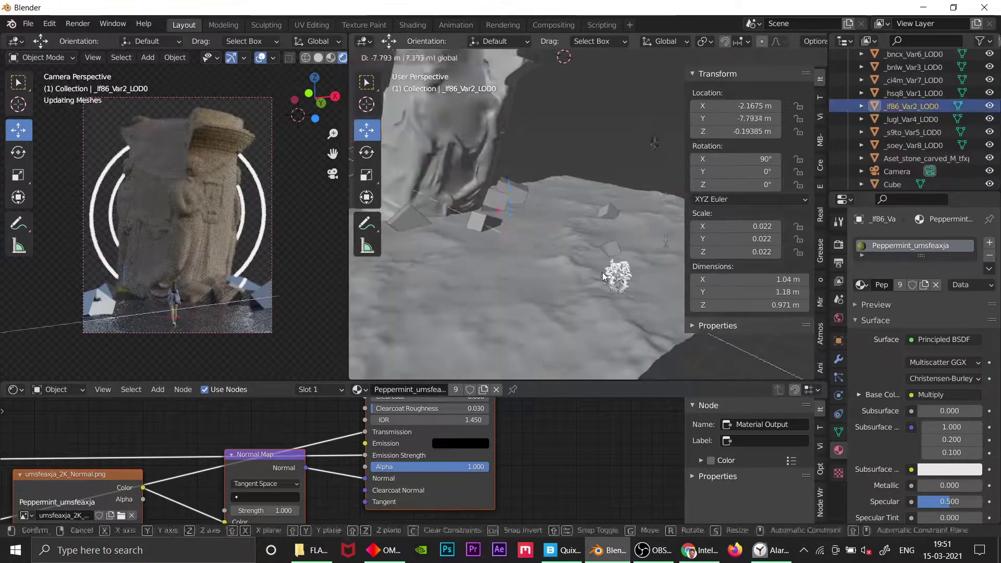
pyautogui.click(579, 243)
pyautogui.moveTo(579, 243); pyautogui.dragTo(560, 255, button='middle')
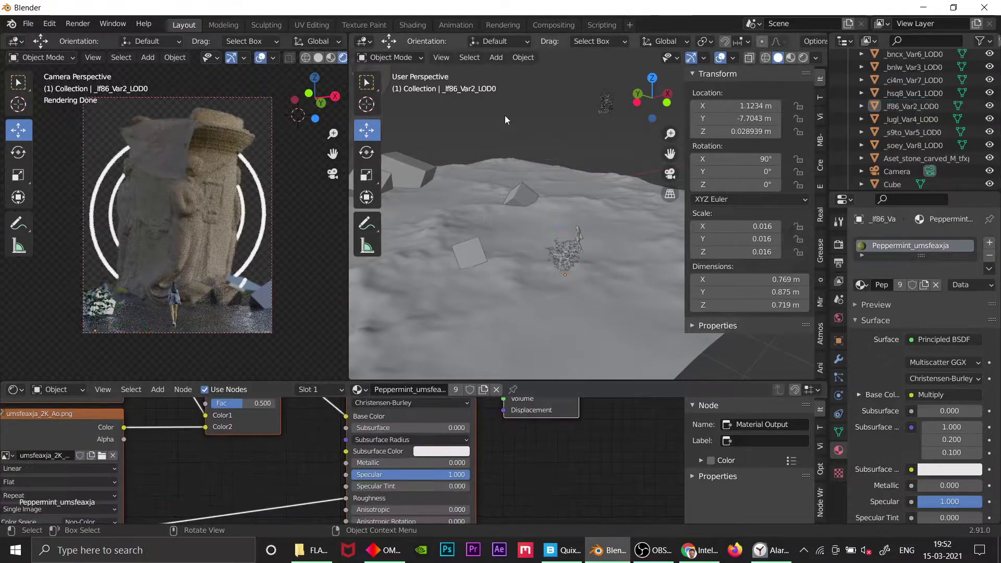
# - Duplicate the peppermint plant and its neighbours, placing the copies beside the originals
pyautogui.moveTo(589, 291); pyautogui.dragTo(540, 250, button='middle')
pyautogui.click(540, 249)
pyautogui.hotkey('shift', 'd')
pyautogui.click(584, 284)
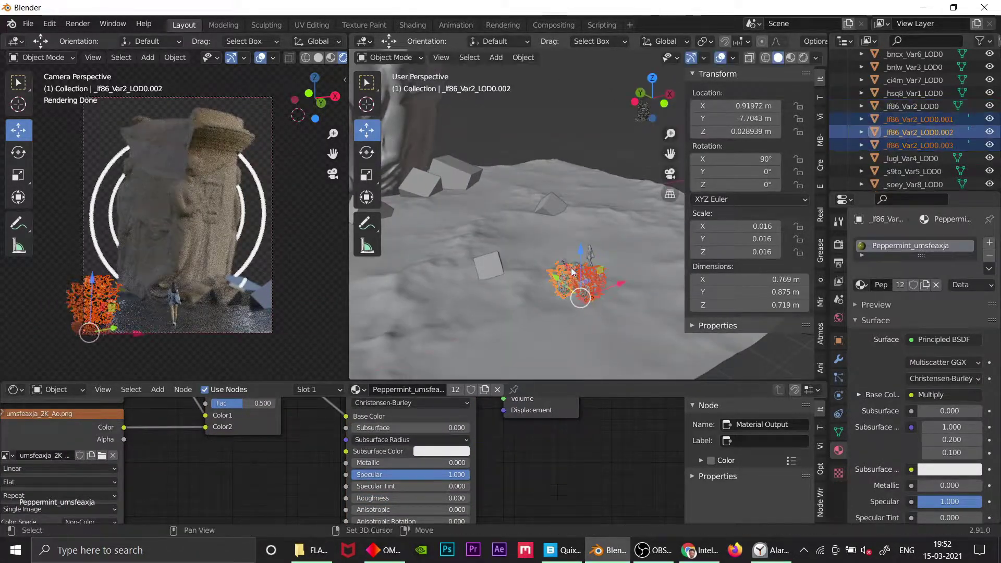
pyautogui.hotkey('shift', 'd')
pyautogui.click(580, 286)
pyautogui.hotkey('shift', 'd')
pyautogui.click(587, 299)
# - Copy the plant group again and set one copy beside the walking woman
pyautogui.hotkey('shift', 'd')
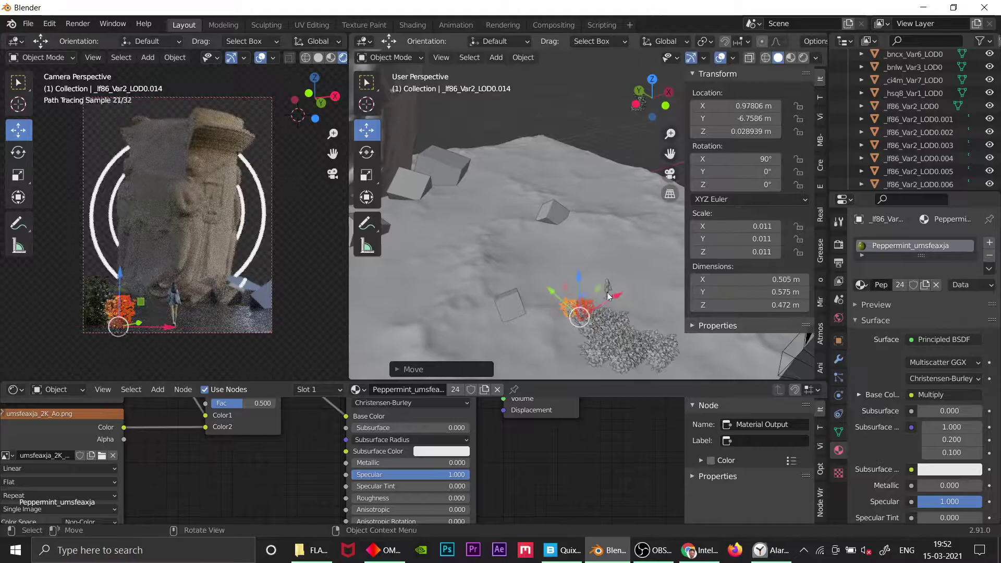
pyautogui.click(704, 291)
pyautogui.hotkey('shift', 'd')
pyautogui.click(570, 148)
pyautogui.press('g')
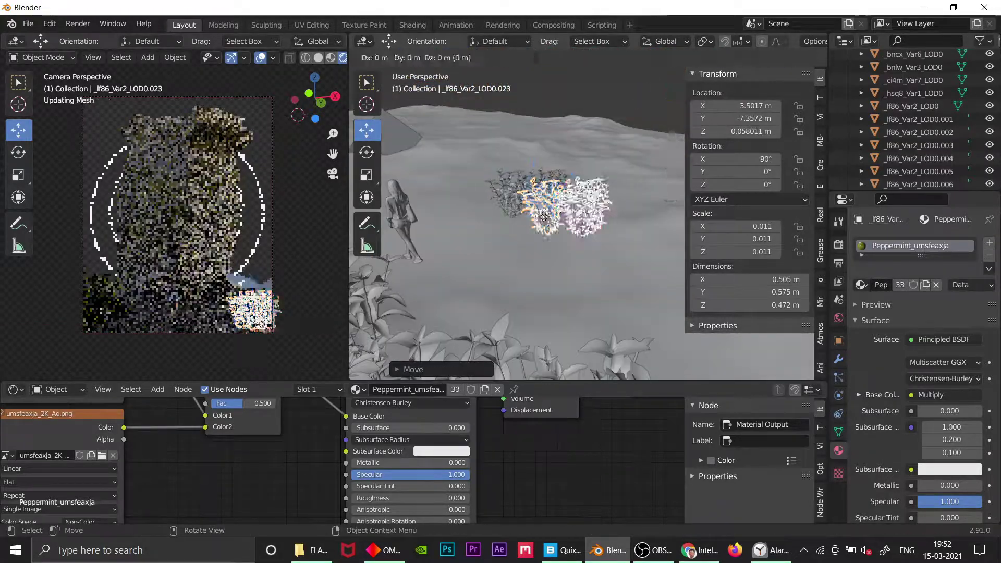
pyautogui.click(600, 209)
pyautogui.moveTo(599, 208); pyautogui.dragTo(621, 239, button='middle')
pyautogui.click(282, 235)
pyautogui.scroll(3, 282, 234)
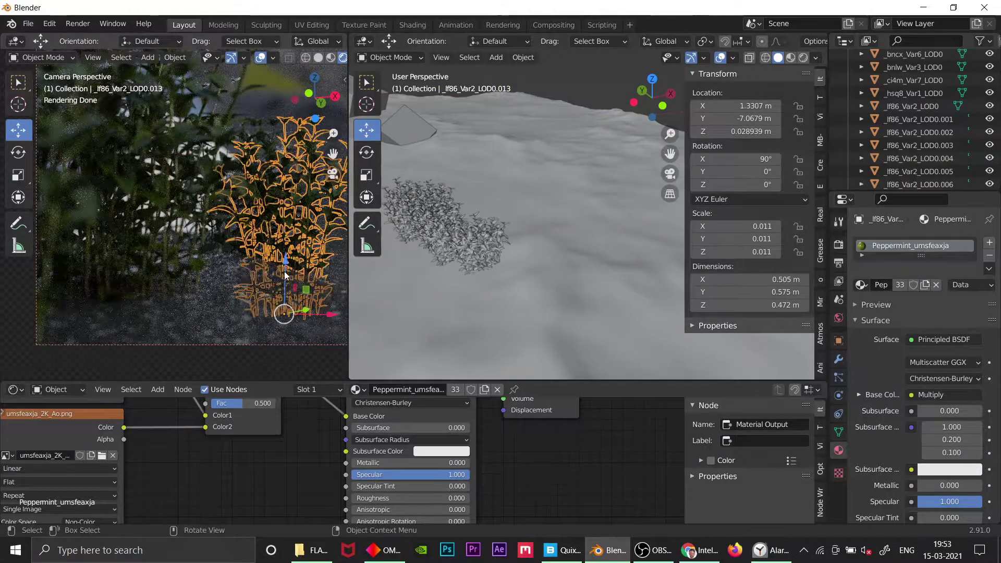
pyautogui.hotkey('shift', 'd')
pyautogui.click(123, 266)
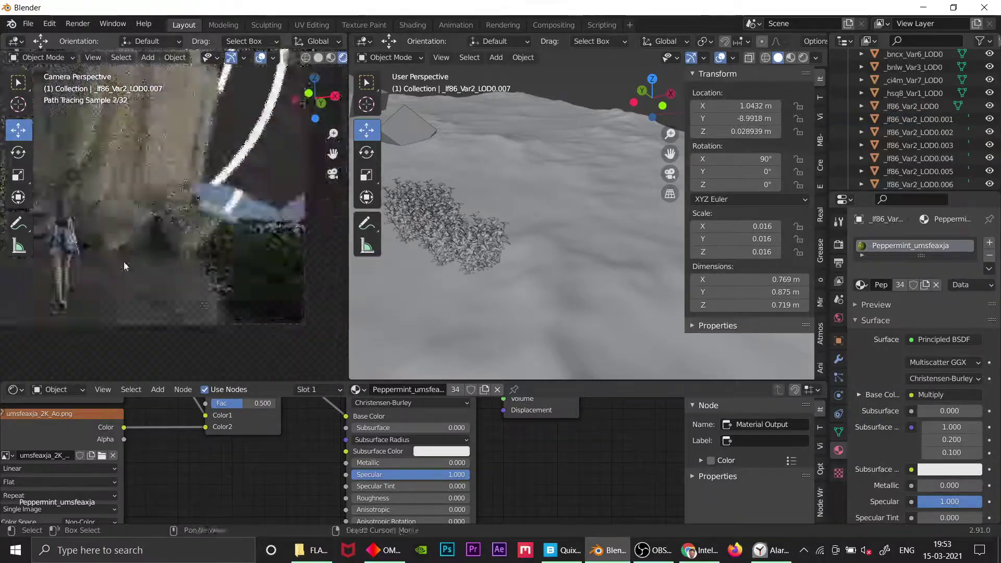
# - Select the scene camera and glowing ring, then orbit to view the whole terrain
pyautogui.click(214, 205)
pyautogui.scroll(-3, 198, 170)
pyautogui.click(198, 170)
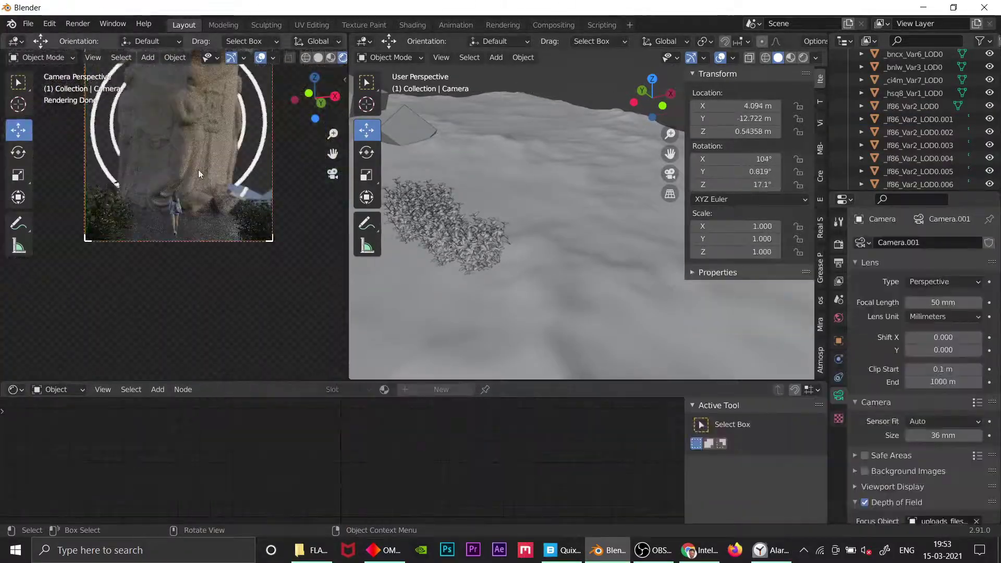
pyautogui.click(227, 199)
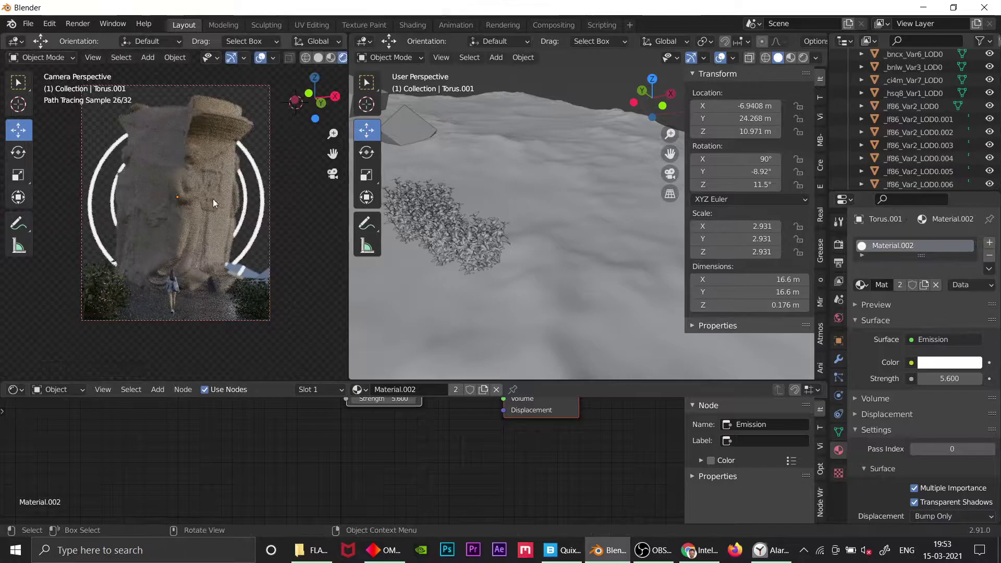
pyautogui.scroll(-5, 490, 181)
pyautogui.moveTo(491, 180); pyautogui.dragTo(462, 218, button='middle')
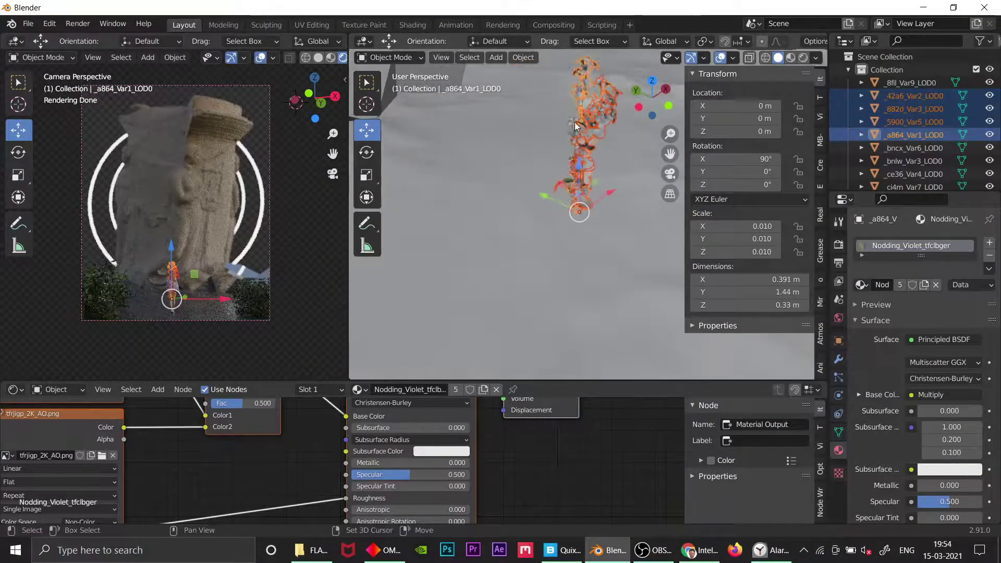
# - Move the newly imported peppermint plant beside the rocks at the statue base
pyautogui.press('g')
pyautogui.click(510, 205)
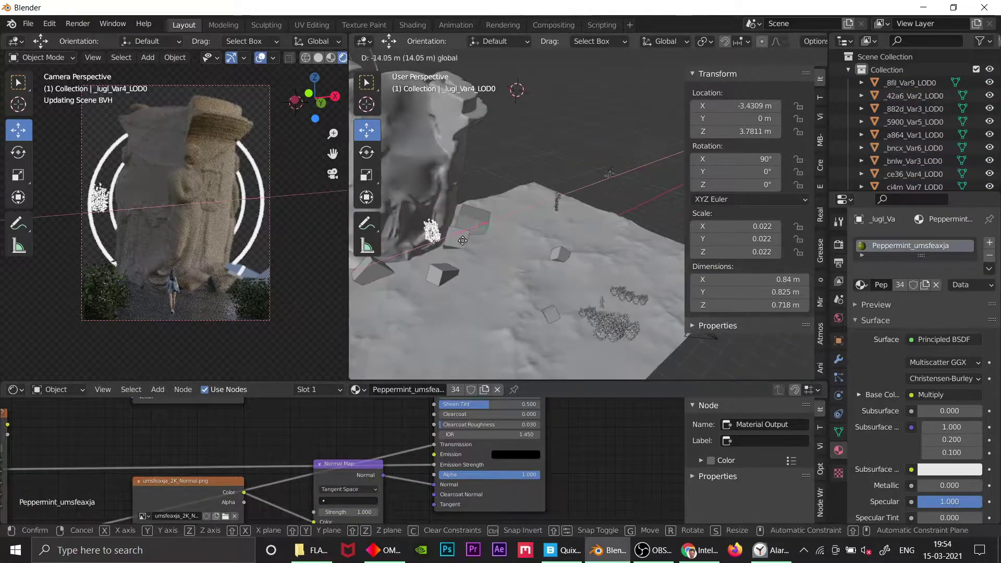
pyautogui.moveTo(594, 233); pyautogui.dragTo(565, 97, button='middle')
pyautogui.press('g')
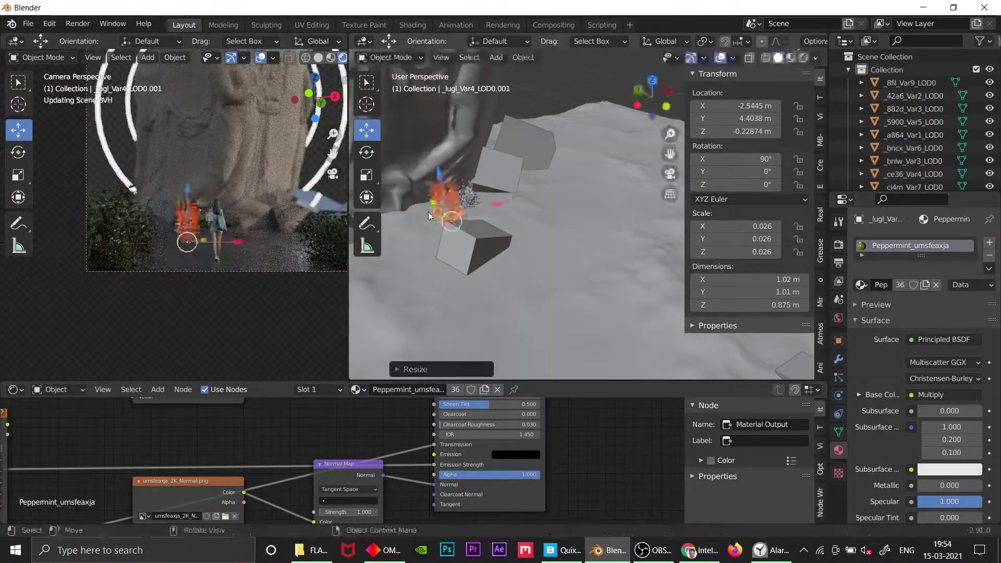
pyautogui.click(499, 211)
pyautogui.click(509, 215)
pyautogui.moveTo(510, 215)
pyautogui.mouseDown(button='middle')
pyautogui.moveTo(415, 223)
pyautogui.moveTo(474, 237)
pyautogui.mouseUp(button='middle')
pyautogui.click(474, 238)
# - Duplicate the peppermint plant near the woman and pull the view back out
pyautogui.moveTo(600, 255); pyautogui.dragTo(133, 191, button='middle')
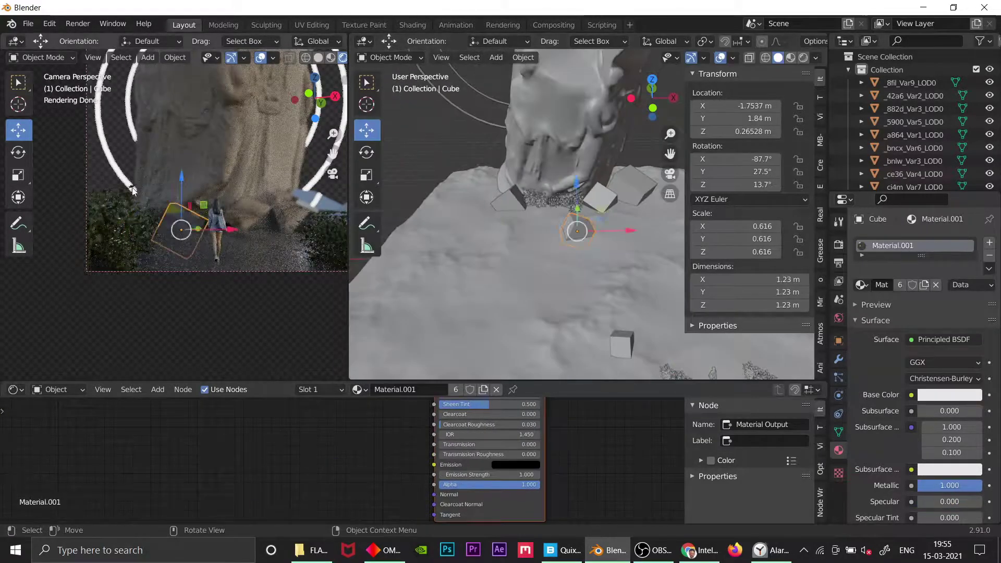
pyautogui.moveTo(401, 120)
pyautogui.mouseDown(button='middle')
pyautogui.moveTo(516, 183)
pyautogui.moveTo(606, 142)
pyautogui.mouseUp(button='middle')
pyautogui.click(477, 217)
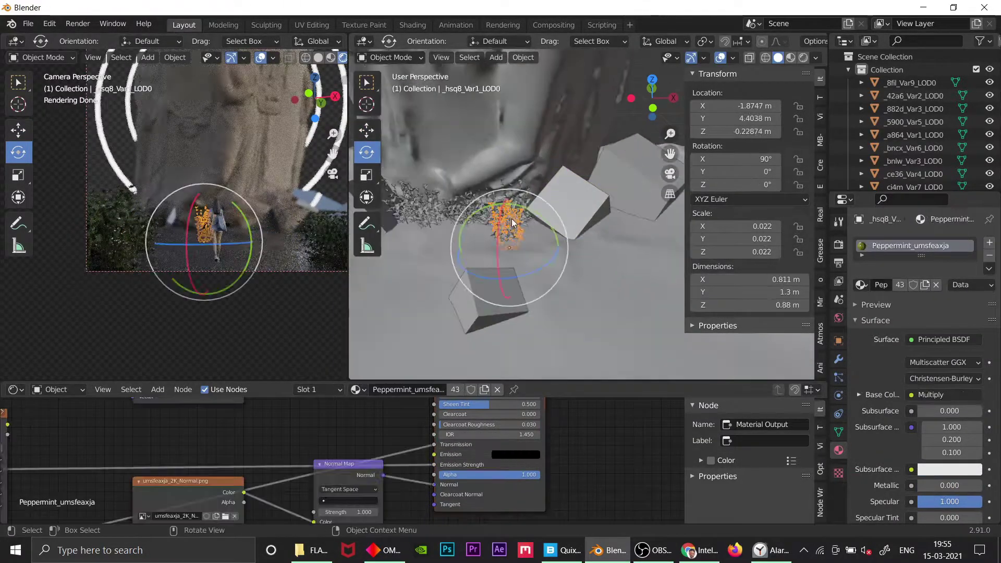
pyautogui.hotkey('shift', 'd')
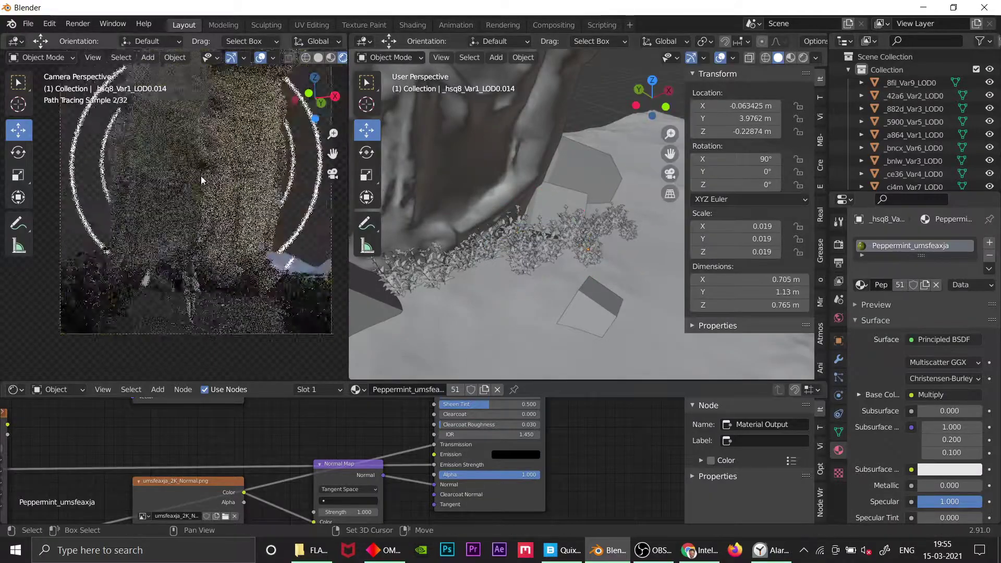
pyautogui.scroll(-5, 596, 231)
pyautogui.moveTo(595, 230); pyautogui.dragTo(571, 246, button='middle')
pyautogui.click(189, 307)
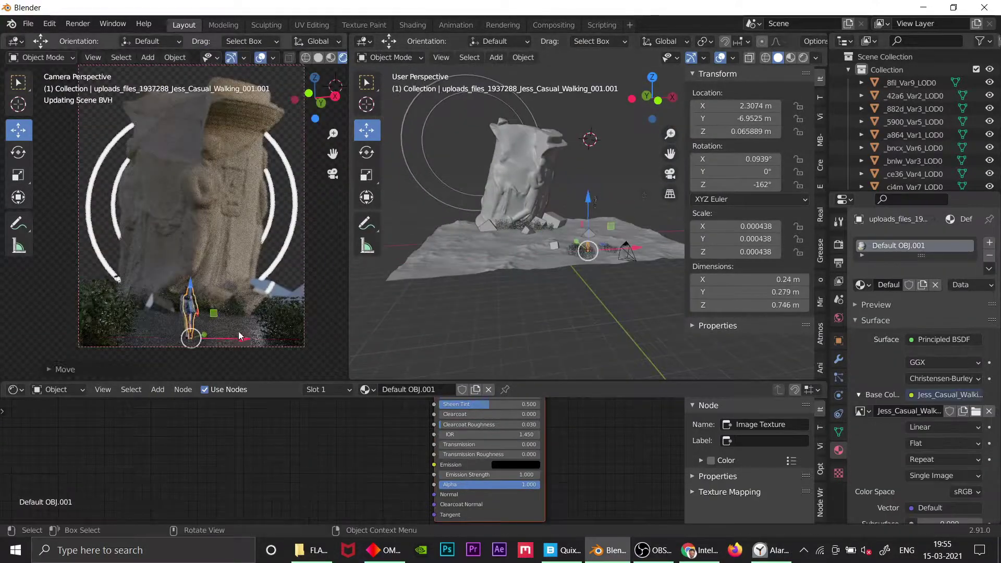
# - Run an F12 test render, then resize and duplicate peppermint copies into a foreground cluster
pyautogui.press('F12')
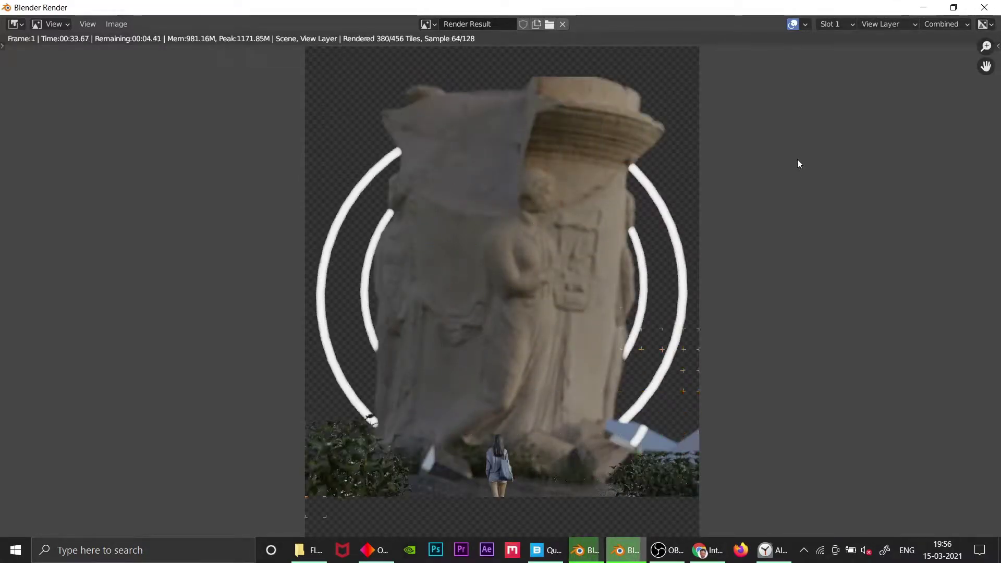
pyautogui.press('Escape')
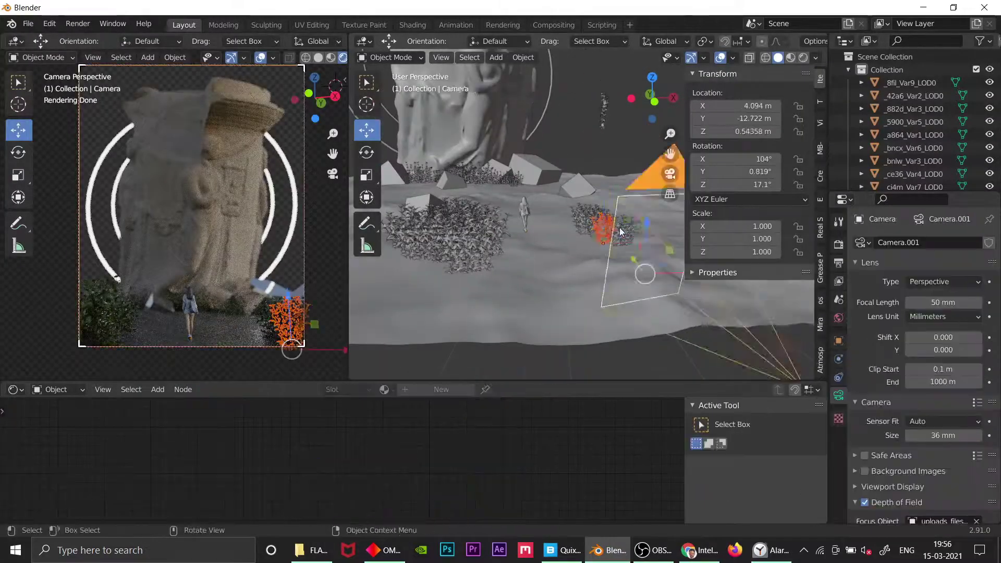
pyautogui.hotkey('ctrl', 'shift', 'z')
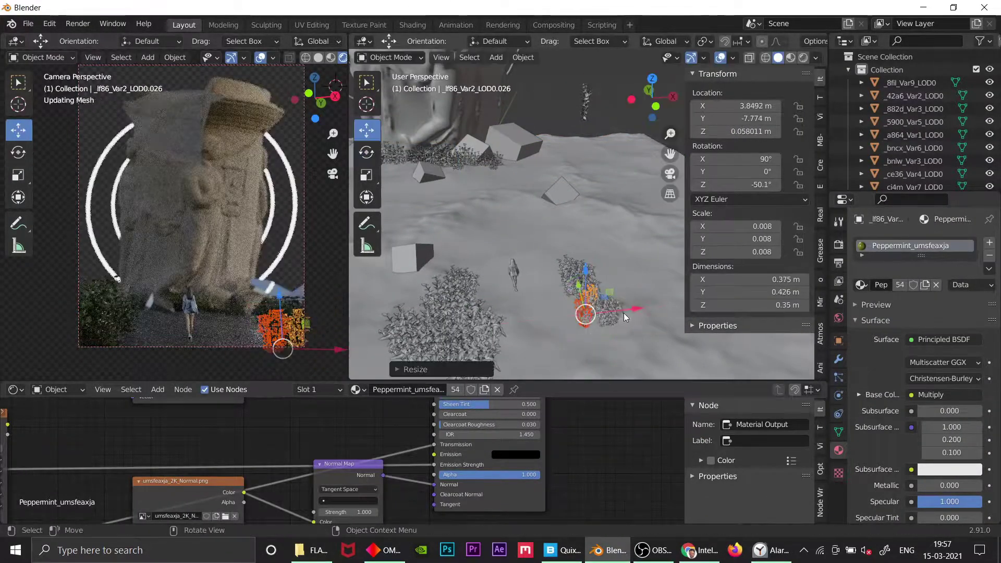
pyautogui.hotkey('shift', 'r')
pyautogui.hotkey('shift', 'r')
pyautogui.hotkey('shift', 'r')
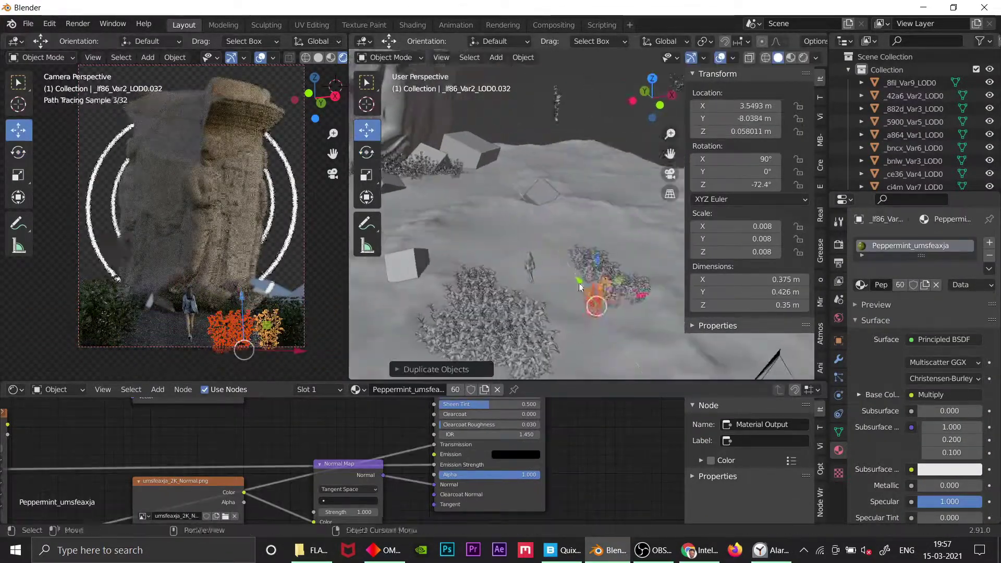
pyautogui.moveTo(587, 126); pyautogui.dragTo(571, 236, button='middle')
pyautogui.click(542, 259)
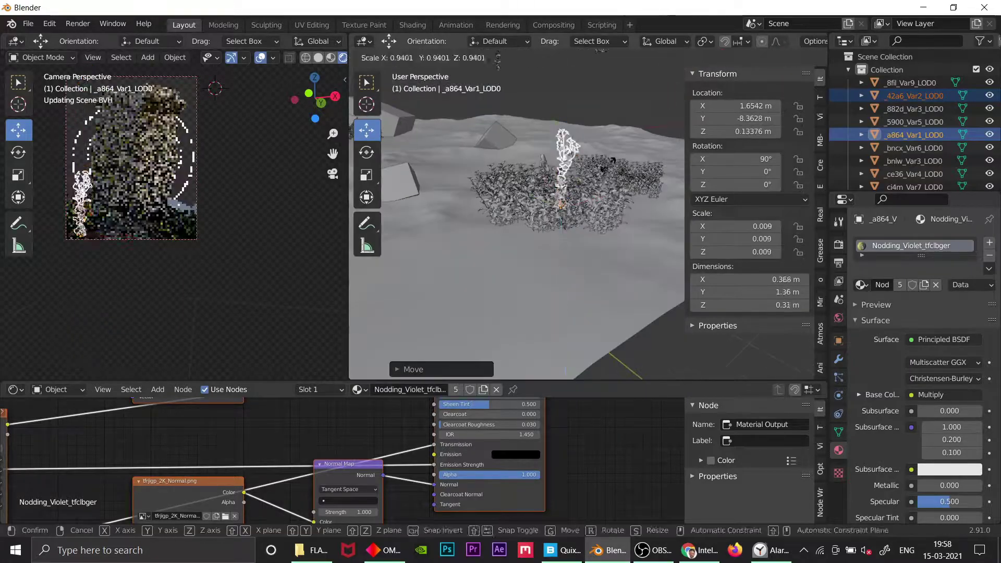
# - Duplicate the Nodding Violet flower several times, dropping and shrinking copies into the foliage
pyautogui.hotkey('shift', 'd')
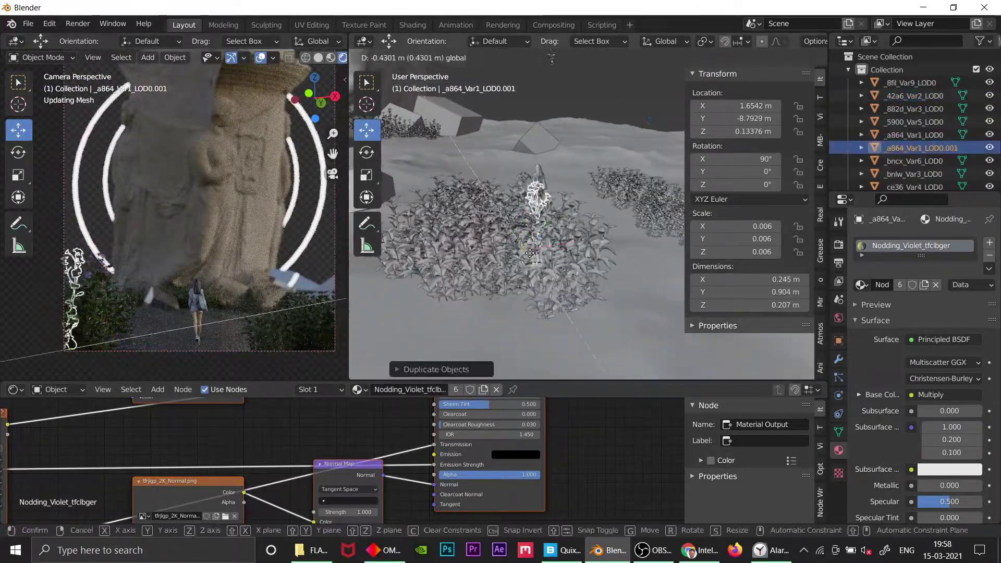
pyautogui.hotkey('shift', 'd')
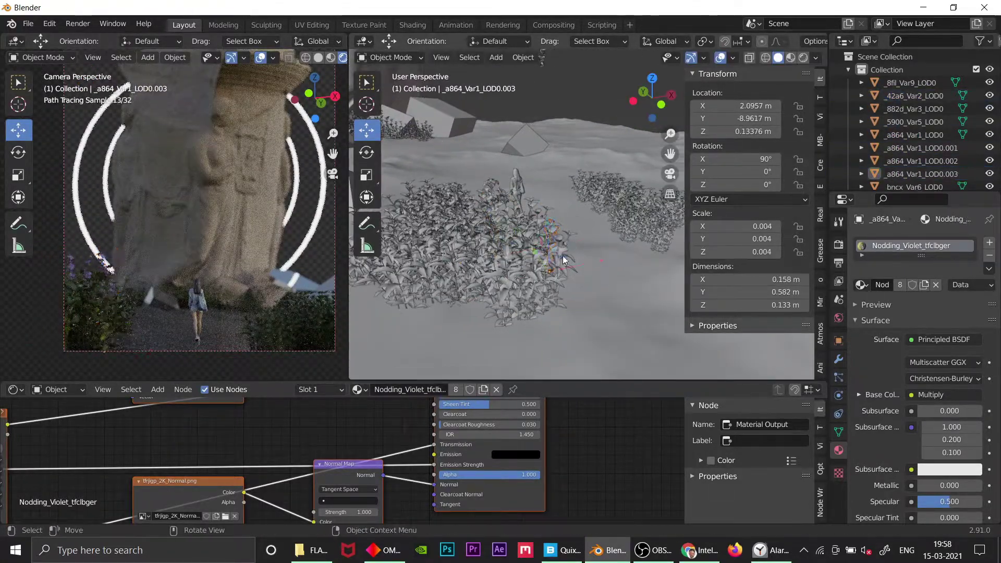
pyautogui.scroll(-3, 563, 259)
pyautogui.hotkey('shift', 'd')
pyautogui.click(627, 245)
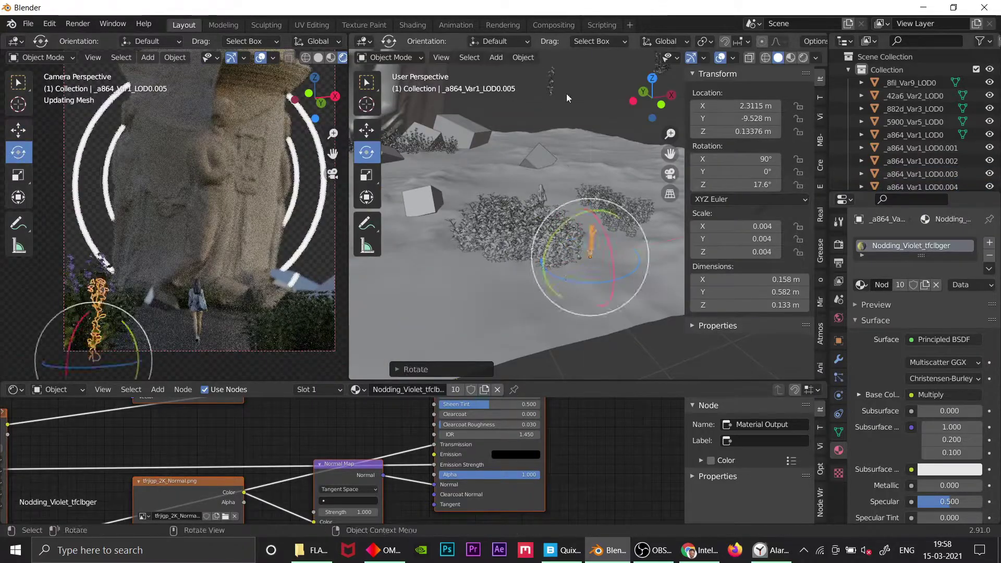
pyautogui.scroll(3, 566, 209)
pyautogui.hotkey('shift', 'd')
pyautogui.click(477, 299)
# - Scale and place more violet copies in the plant patches, then render with F12
pyautogui.press('s')
pyautogui.click(568, 247)
pyautogui.click(530, 248)
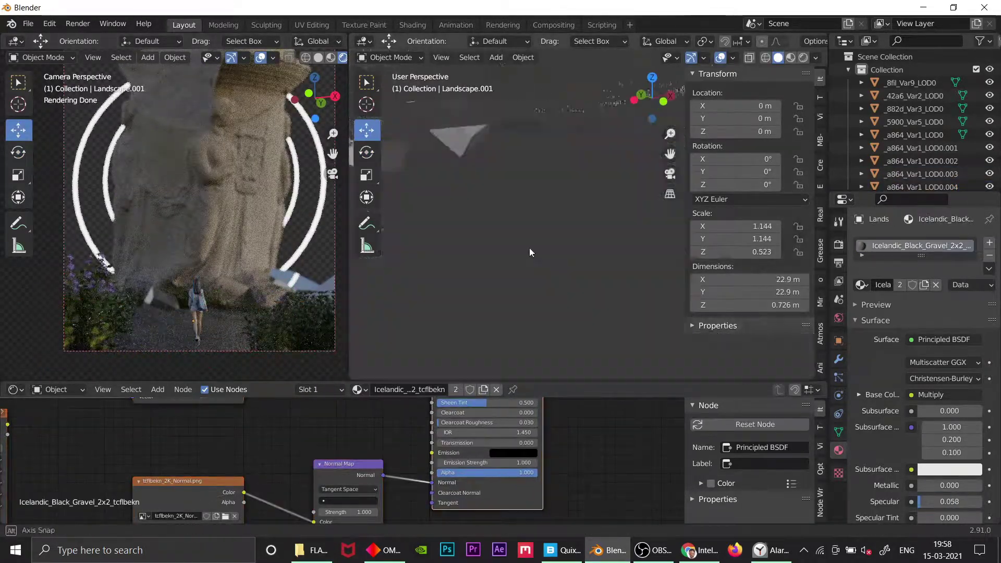
pyautogui.scroll(-2, 474, 145)
pyautogui.click(459, 291)
pyautogui.hotkey('shift', 'd')
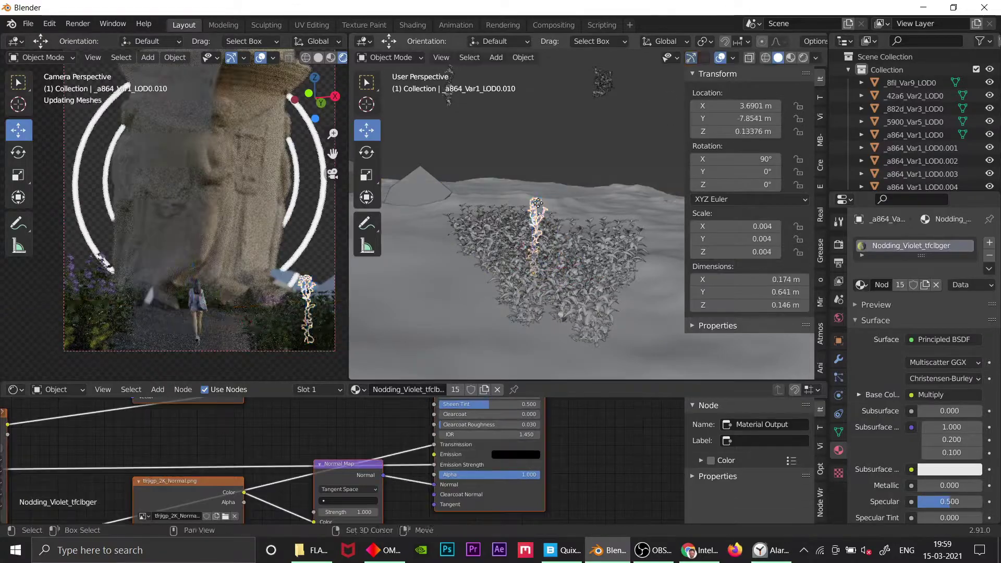
pyautogui.click(554, 190)
pyautogui.click(590, 260)
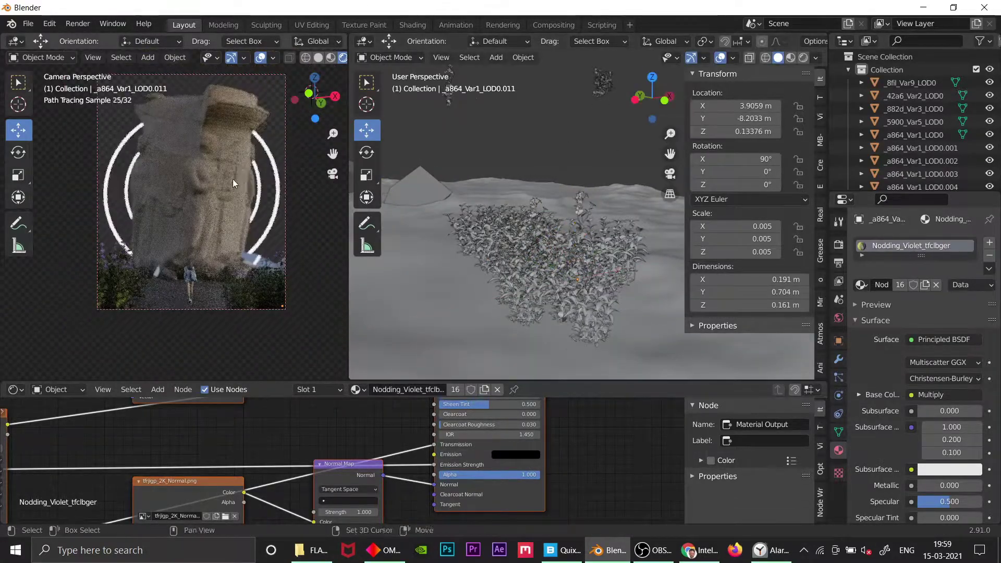
pyautogui.press('F12')
# - Add a pink Area light, position and angle it, and raise its power
pyautogui.press('Escape')
pyautogui.scroll(-3, 437, 312)
pyautogui.hotkey('shift', 'a')
pyautogui.click(500, 434)
pyautogui.moveTo(526, 196); pyautogui.dragTo(573, 203, button='middle')
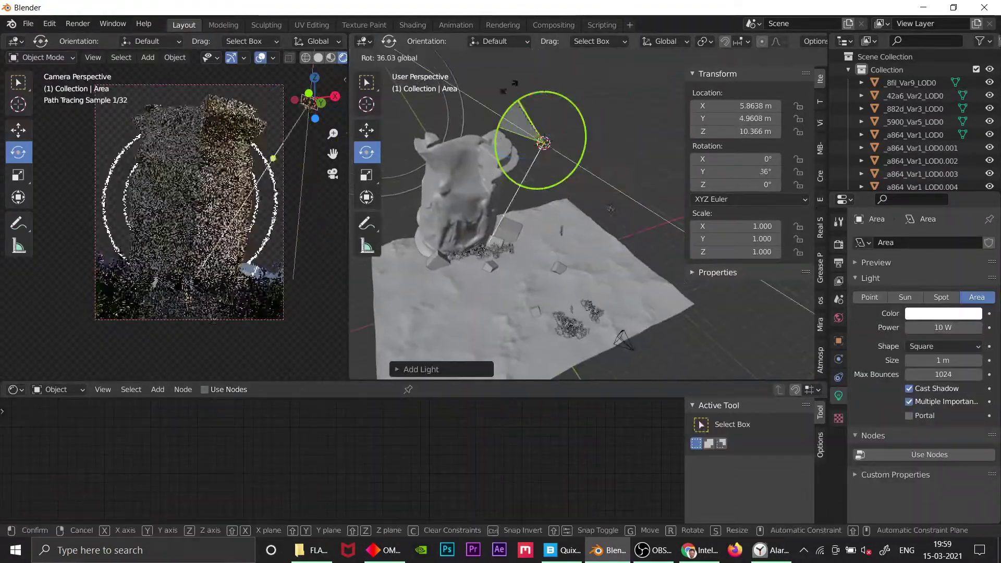
pyautogui.press('g')
pyautogui.click(598, 275)
pyautogui.click(944, 313)
pyautogui.click(918, 193)
pyautogui.moveTo(944, 328); pyautogui.dragTo(970, 328)
# - Render the final image and save it as scene41 in the JPEG Renders folder
pyautogui.scroll(3, 602, 252)
pyautogui.scroll(-3, 602, 253)
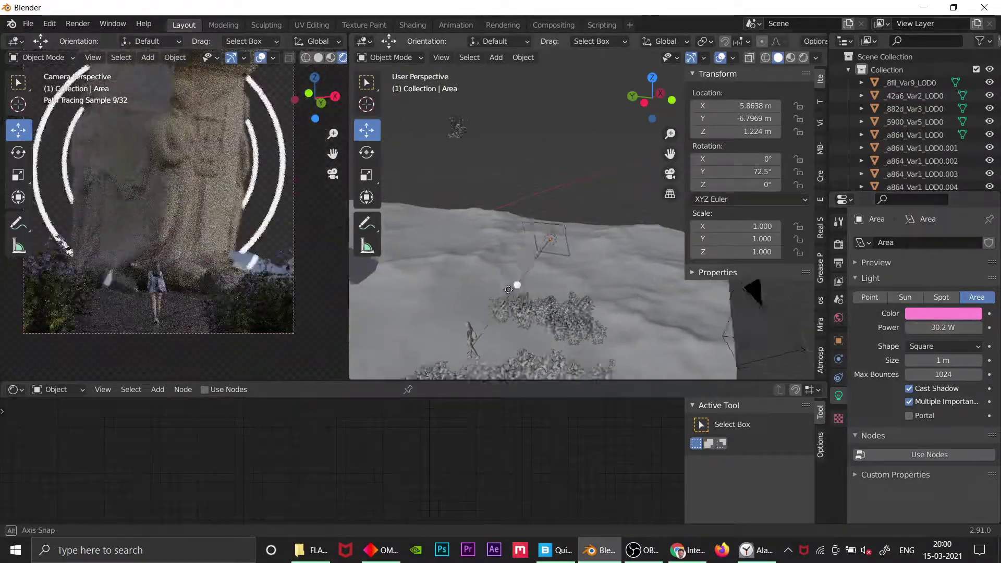
pyautogui.scroll(-3, 281, 196)
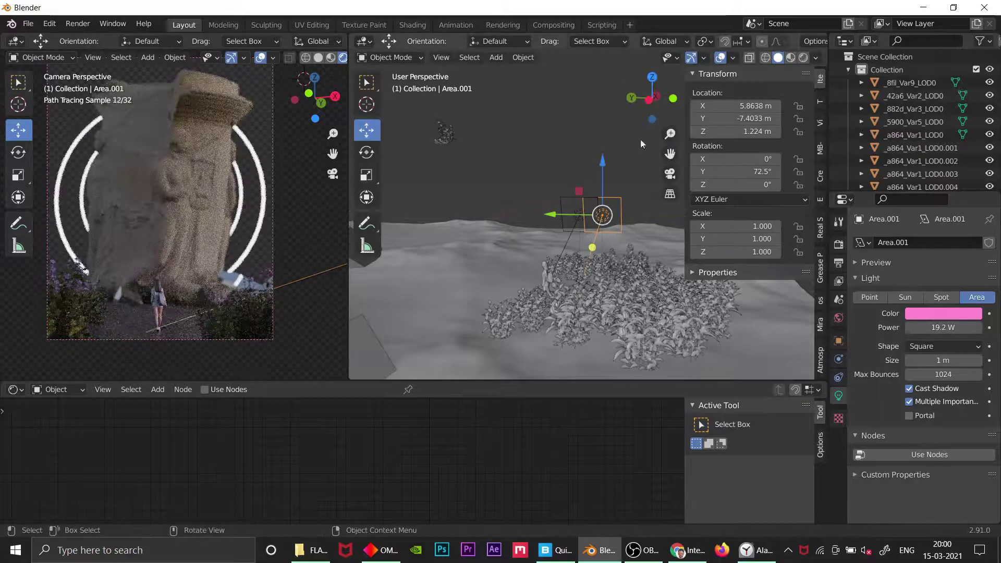
pyautogui.press('F12')
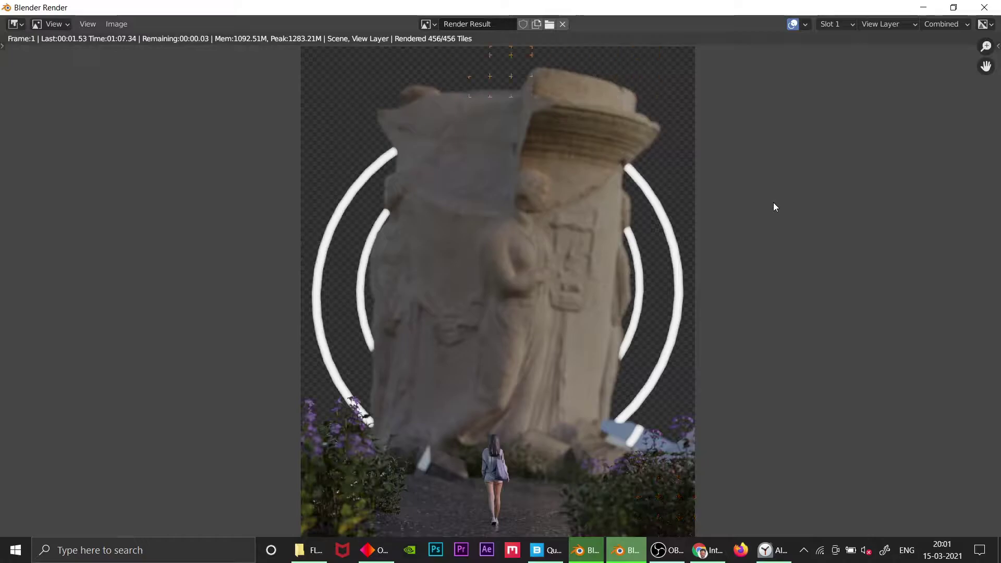
pyautogui.hotkey('shift', 'alt', 's')
pyautogui.doubleClick(391, 273)
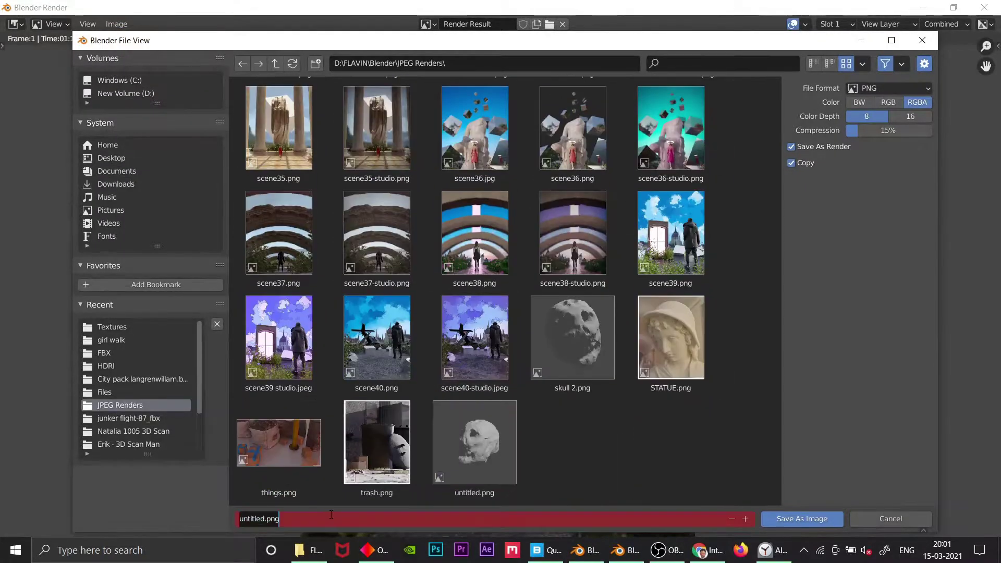
pyautogui.press('Return')
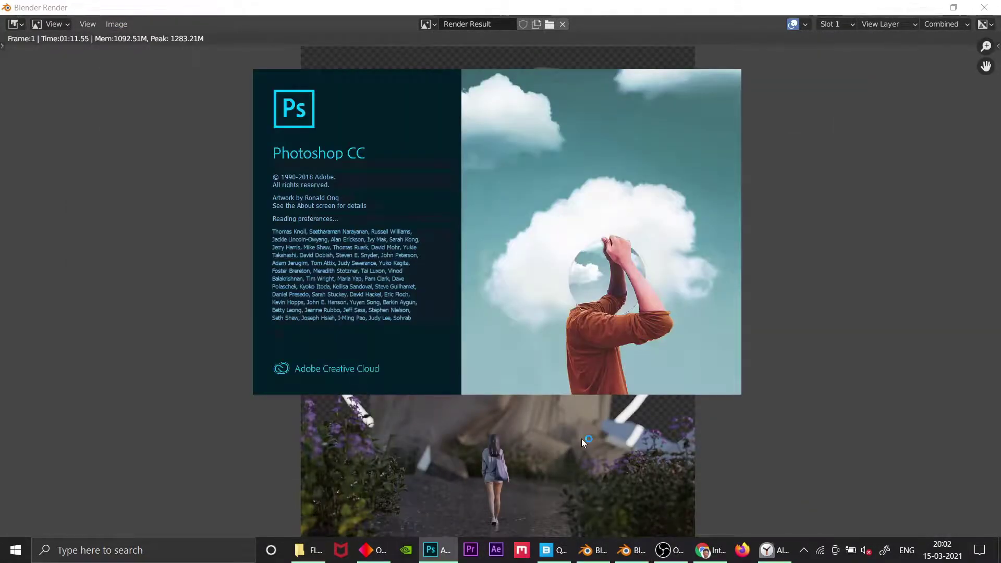
# - In Photoshop, browse to the JPEG Renders folder to open the render
pyautogui.hotkey('ctrl', 'o')
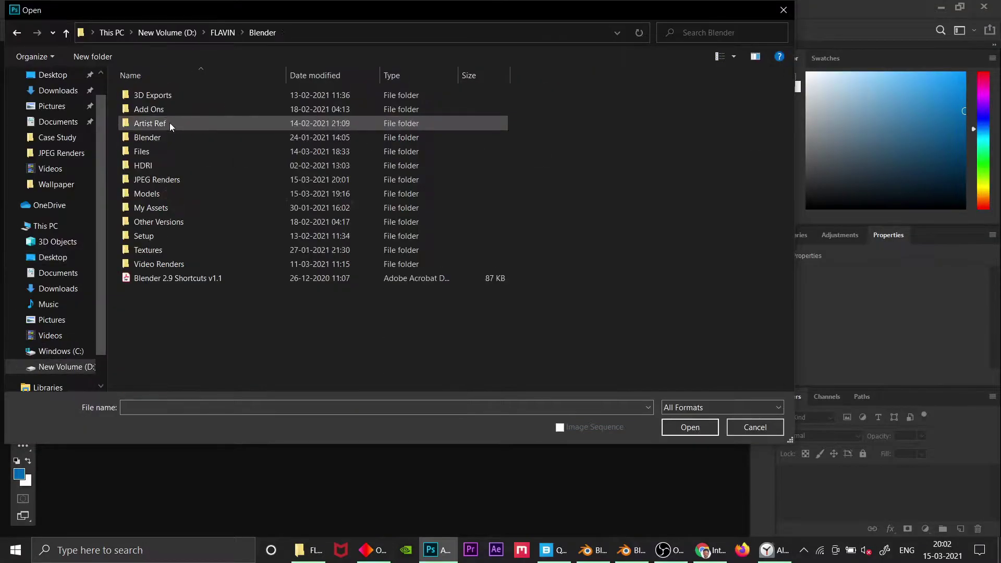
pyautogui.doubleClick(167, 123)
pyautogui.scroll(-10, 365, 235)
pyautogui.click(163, 370)
pyautogui.hotkey('ctrl', 't')
# - Search Google Images for 'dreamy sky', then refine the query toward dreamy clouds
pyautogui.write('dream')
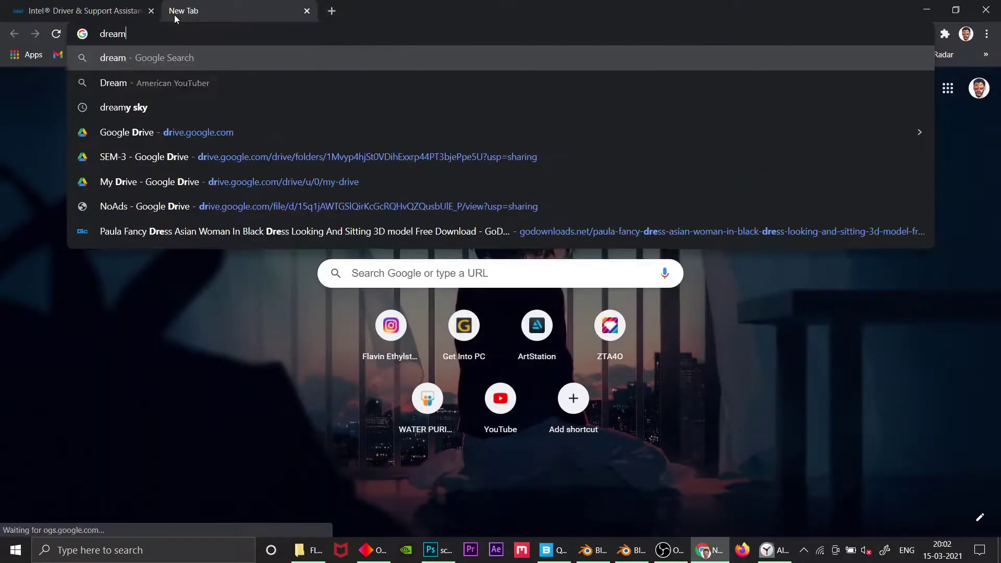
pyautogui.write('y sky')
pyautogui.press('Return')
pyautogui.doubleClick(155, 93)
pyautogui.write('s')
pyautogui.press('Return')
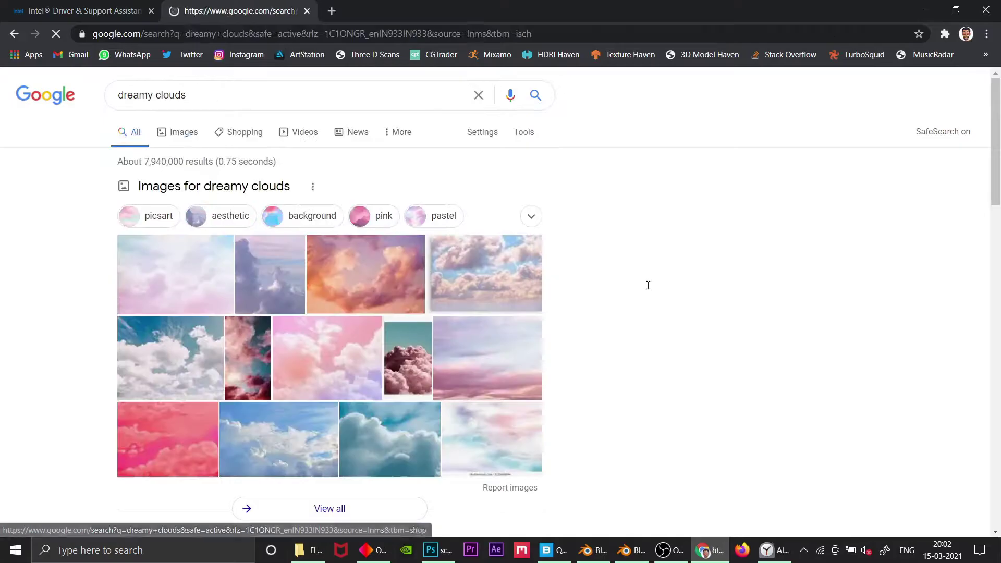
pyautogui.click(180, 131)
# - Scroll through the image results and switch to the related term 'aesthetic clouds'
pyautogui.scroll(-5, 626, 268)
pyautogui.scroll(-5, 678, 261)
pyautogui.scroll(-5, 719, 261)
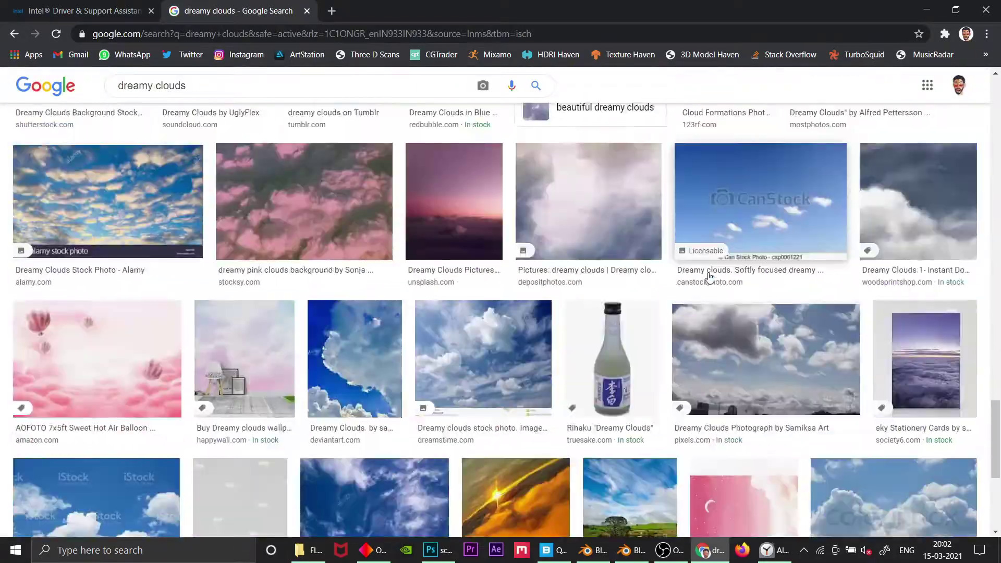
pyautogui.scroll(-5, 719, 271)
pyautogui.scroll(-5, 718, 286)
pyautogui.scroll(-5, 720, 305)
pyautogui.scroll(-5, 600, 282)
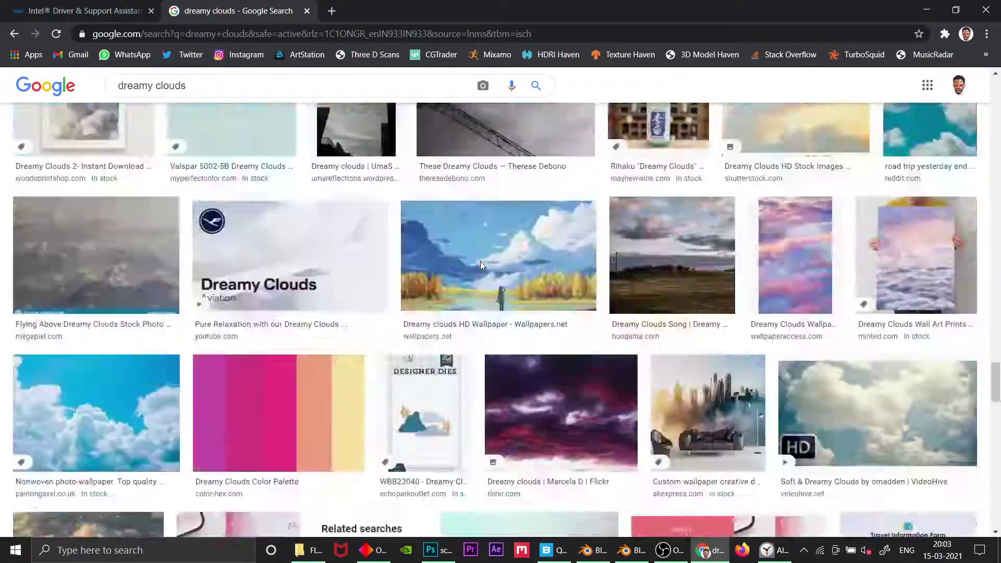
pyautogui.scroll(-5, 474, 208)
pyautogui.scroll(2, 464, 209)
pyautogui.click(456, 261)
# - Preview the tall pink-cloud image and bring up its copy options
pyautogui.click(62, 328)
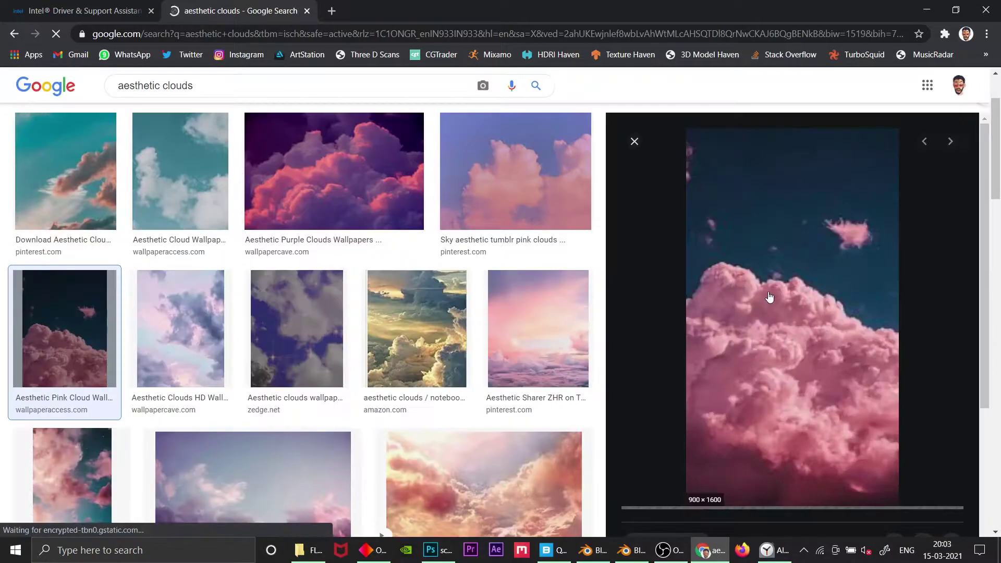
pyautogui.scroll(-3, 521, 258)
pyautogui.scroll(-3, 527, 257)
pyautogui.scroll(5, 526, 257)
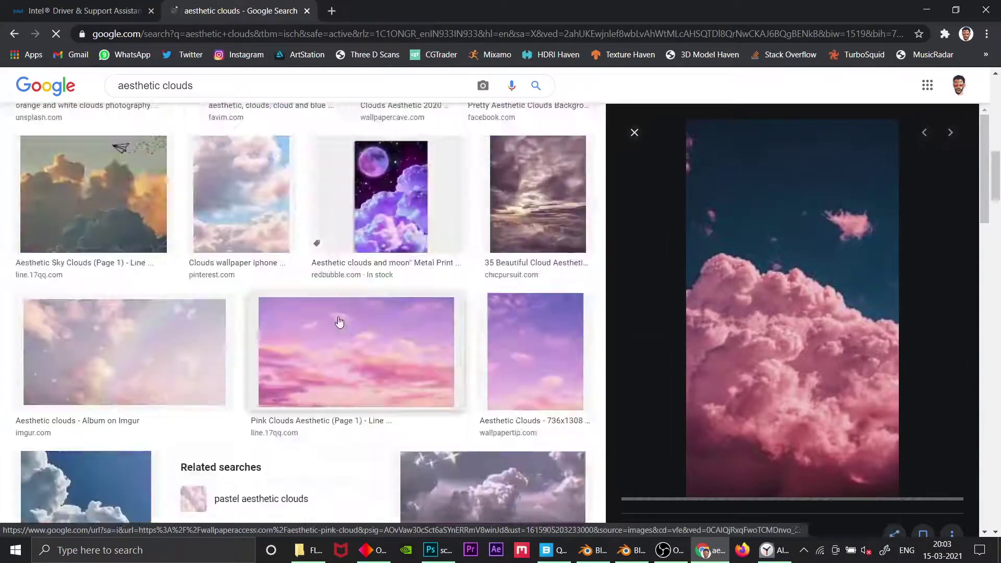
pyautogui.scroll(5, 365, 313)
pyautogui.rightClick(765, 315)
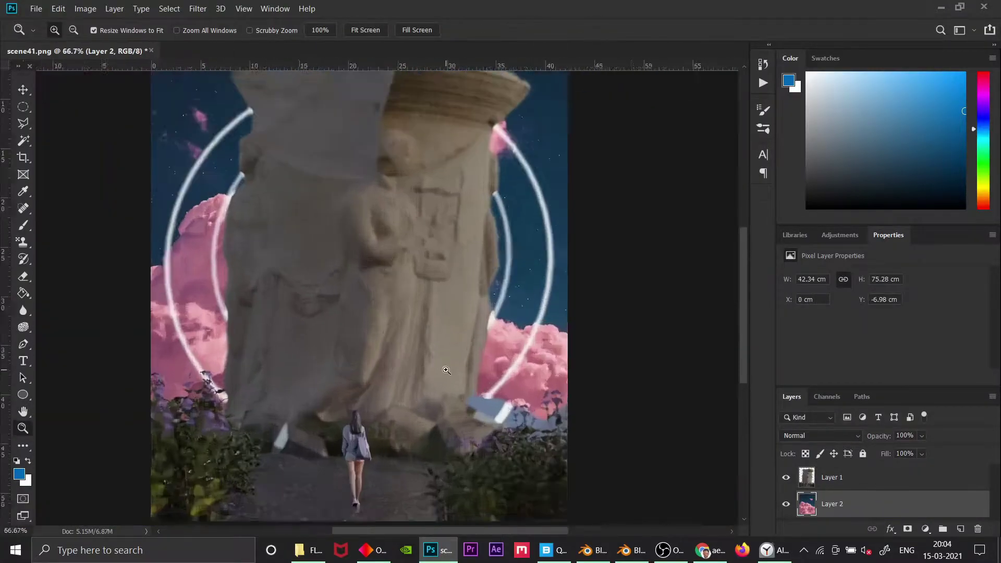
# - Open the HDR (7) sky image from the Photobash.org folder and place it in the scene
pyautogui.hotkey('ctrl', 'o')
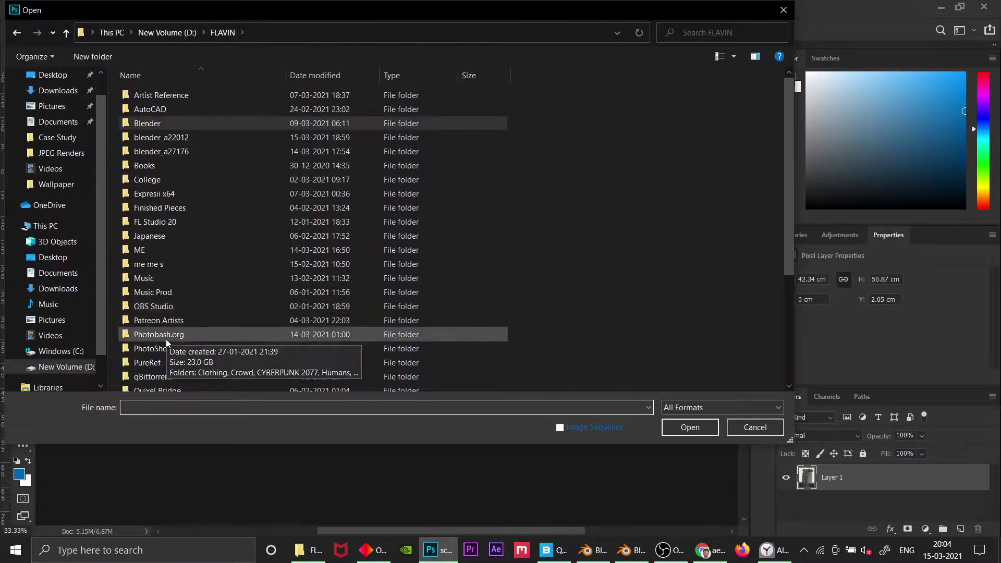
pyautogui.doubleClick(167, 334)
pyautogui.click(599, 108)
pyautogui.click(690, 427)
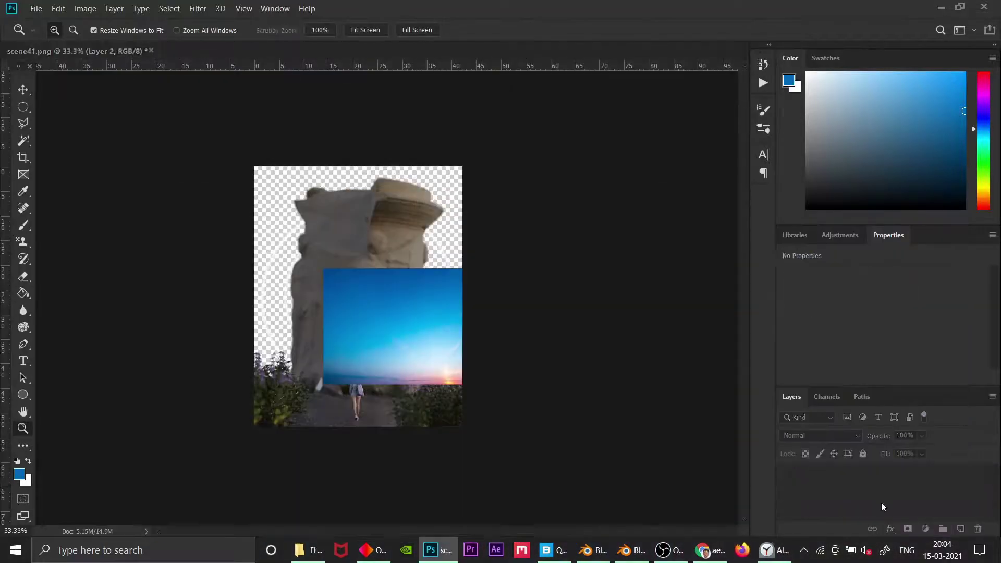
pyautogui.press('Return')
# - Recolour the sky with Hue/Saturation and zoom in to check the result
pyautogui.hotkey('ctrl', 'u')
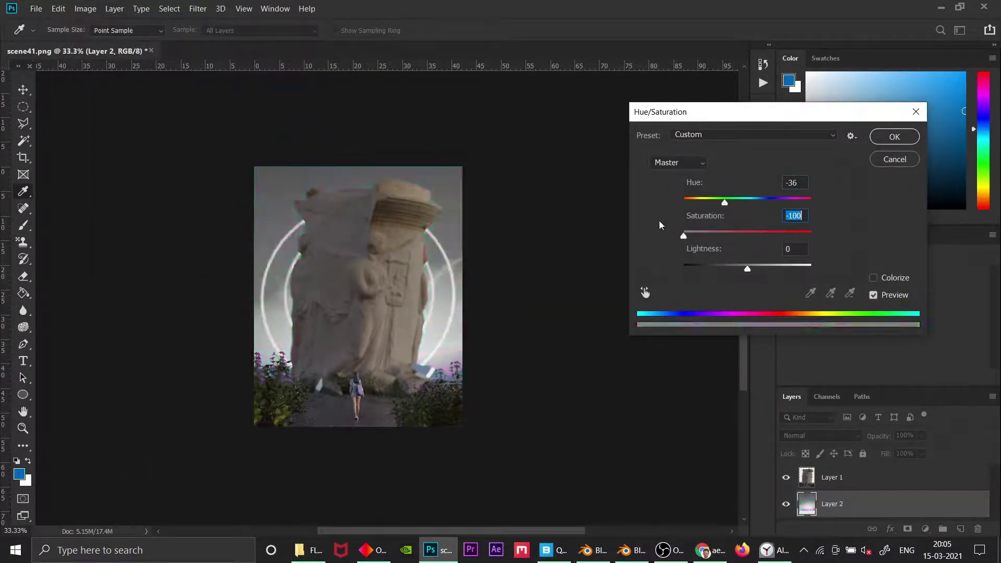
pyautogui.press('Return')
pyautogui.press('z')
pyautogui.click(385, 324)
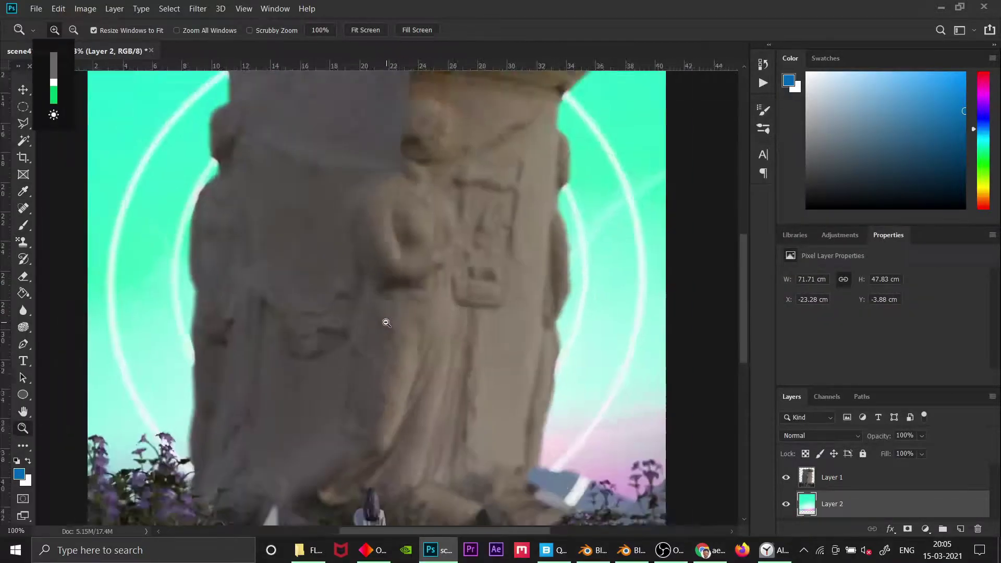
pyautogui.press('Escape')
pyautogui.keyDown('alt'); pyautogui.scroll(1, 502, 392); pyautogui.keyUp('alt')
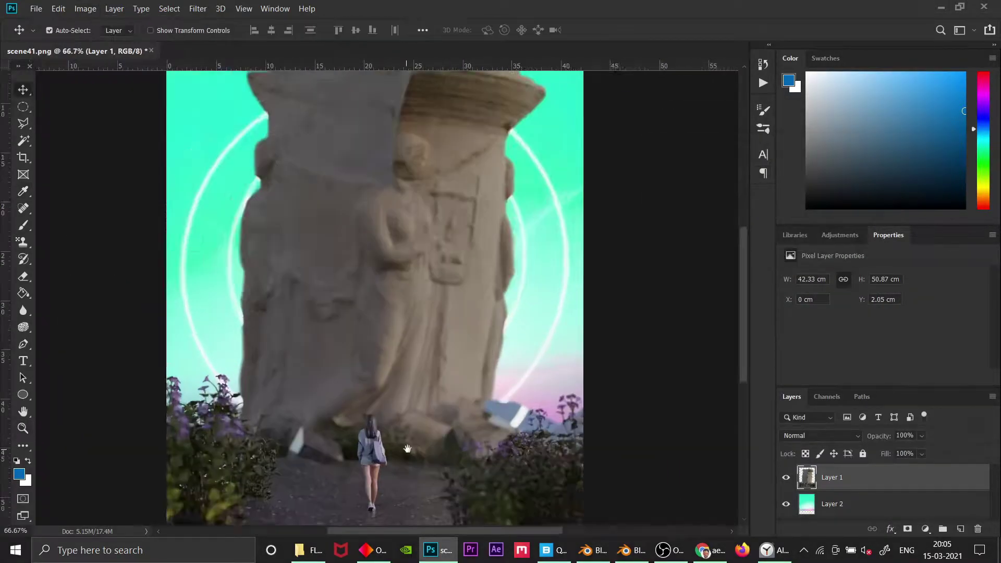
pyautogui.keyDown('alt'); pyautogui.scroll(-1, 502, 392); pyautogui.keyUp('alt')
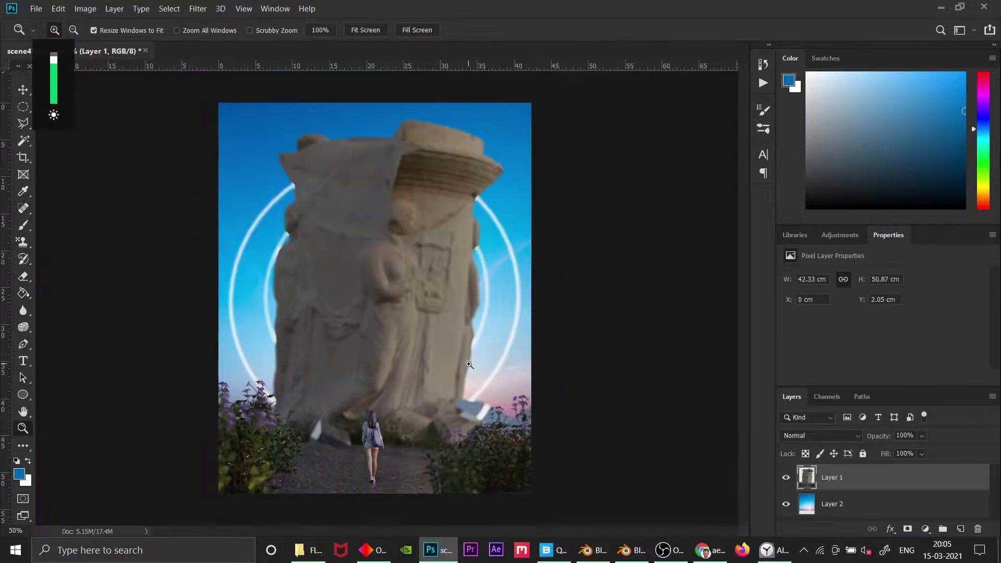
# - Free-transform the sky layer, then save the scene under a new name
pyautogui.click(832, 504)
pyautogui.hotkey('ctrl', 't')
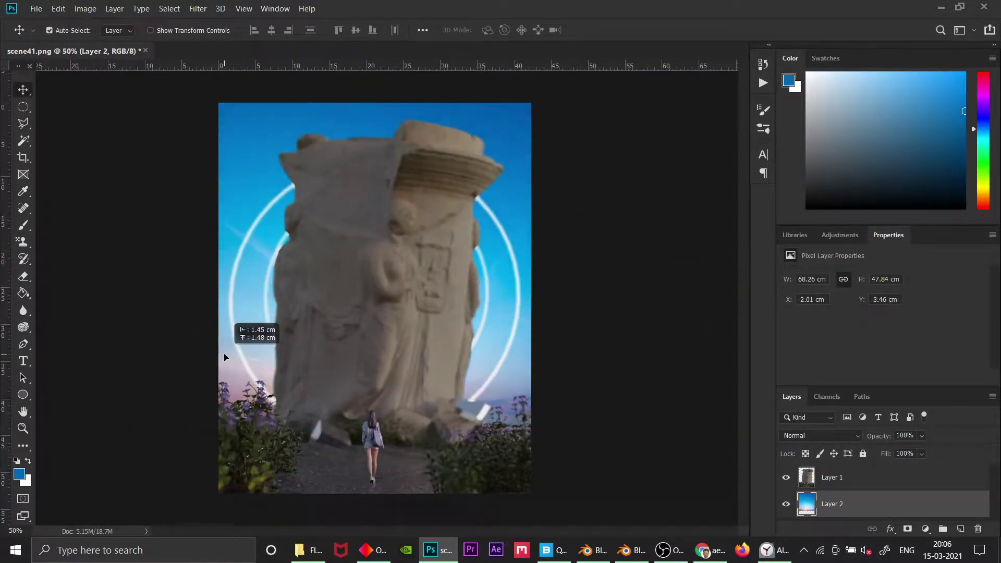
pyautogui.click(36, 8)
pyautogui.click(52, 159)
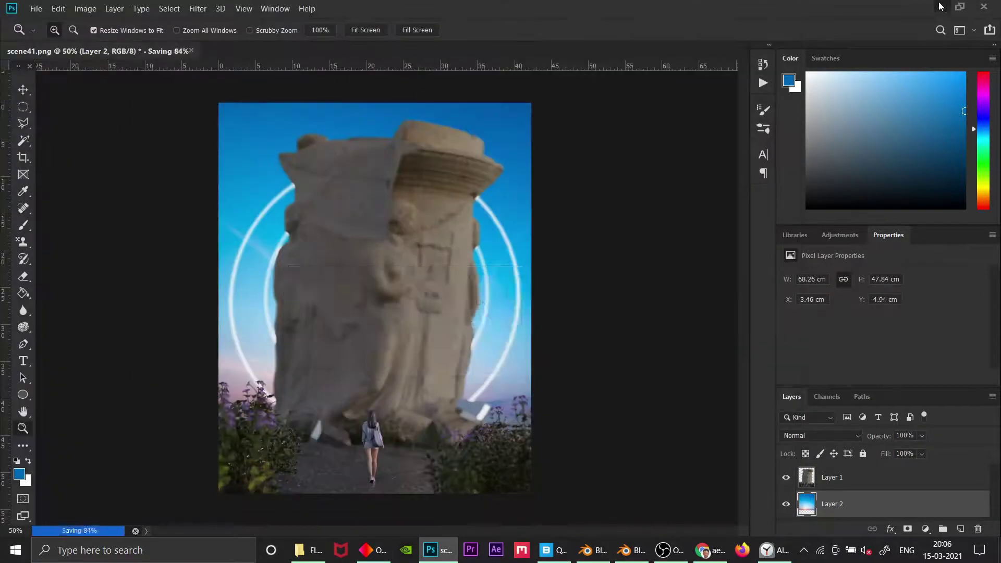
# - Shrink and nudge the bokeh specks layer up-left, then save the composite as a new file
pyautogui.click(941, 6)
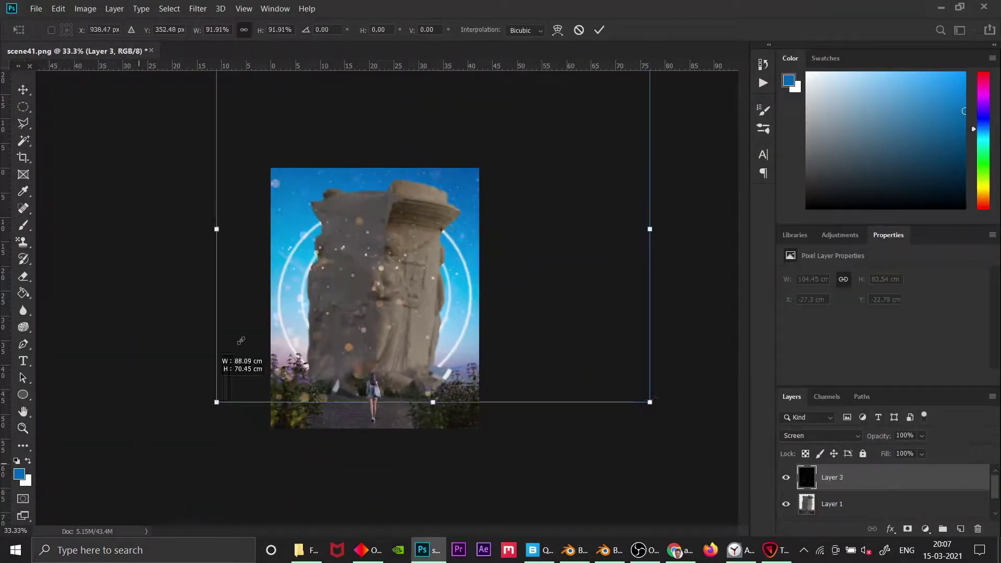
pyautogui.moveTo(241, 341); pyautogui.dragTo(390, 228)
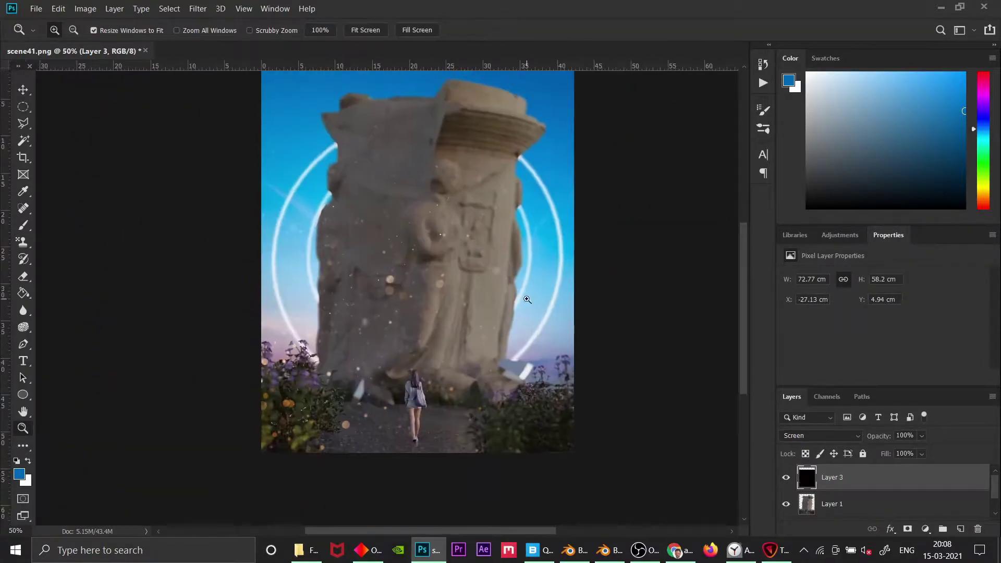
pyautogui.keyDown('ctrl'); pyautogui.moveTo(390, 318); pyautogui.dragTo(384, 319); pyautogui.keyUp('ctrl')
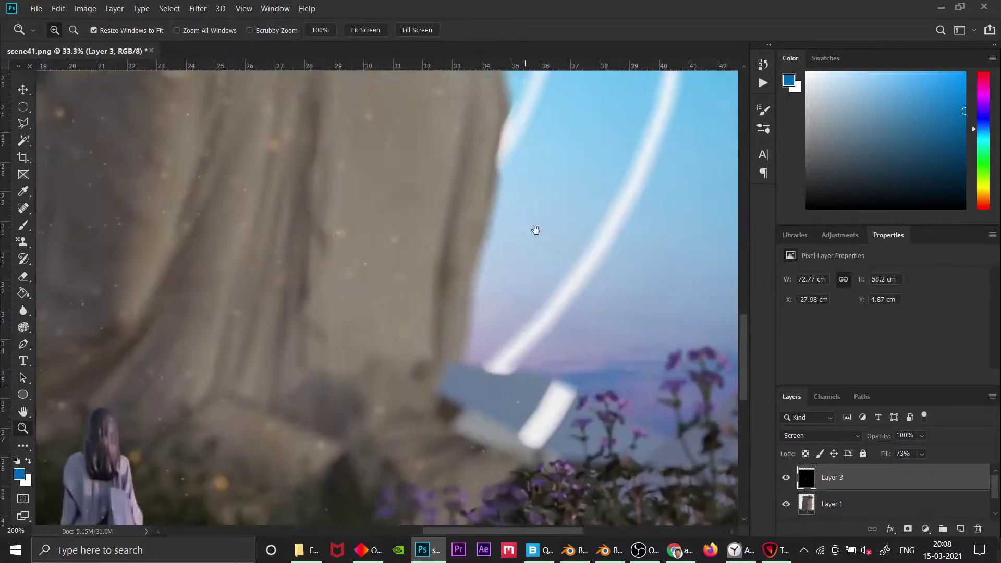
pyautogui.click(36, 8)
pyautogui.click(45, 148)
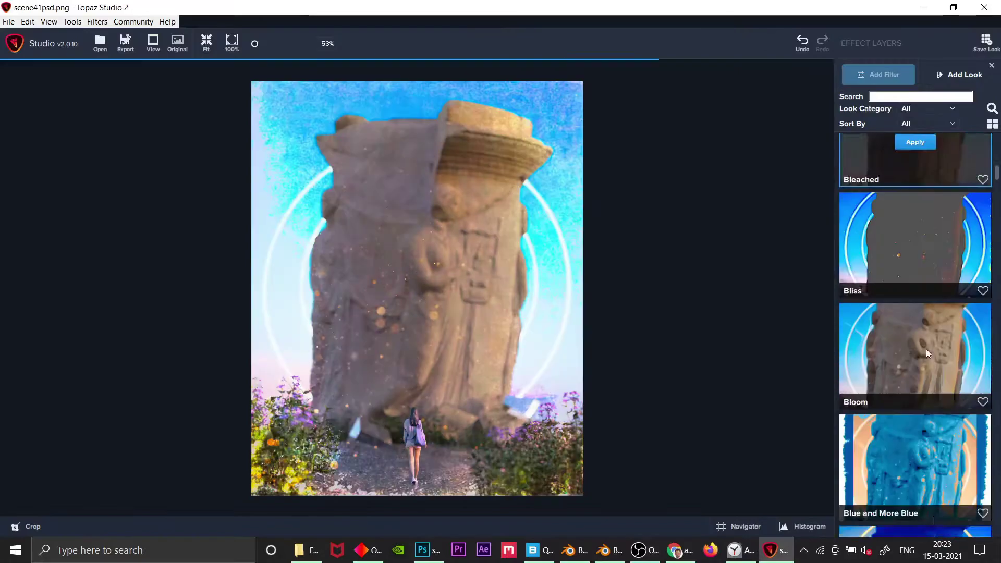
# - Scroll through the Looks list to locate the Sketch Comic look
pyautogui.scroll(3, 906, 339)
pyautogui.scroll(3, 893, 386)
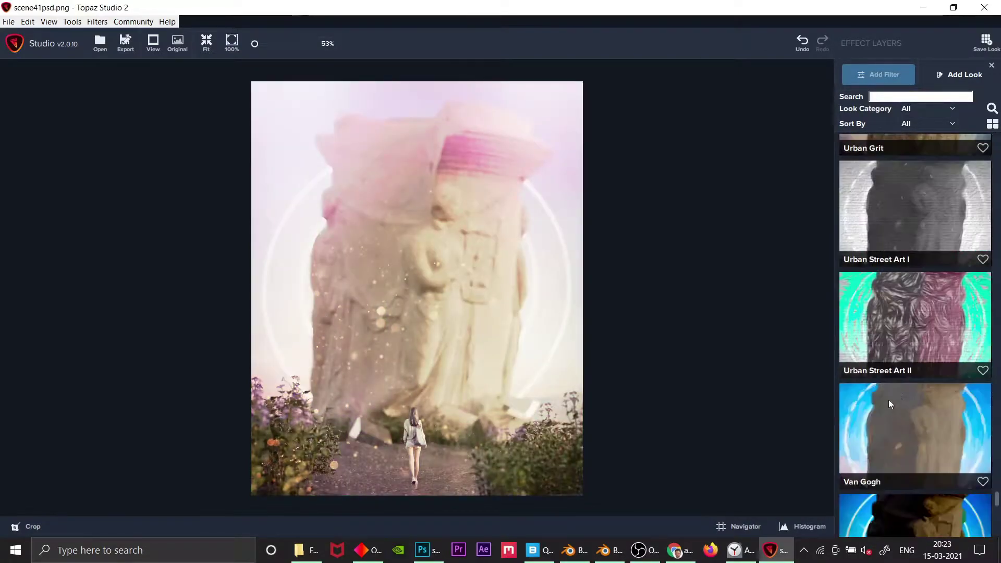
pyautogui.scroll(3, 896, 401)
pyautogui.scroll(3, 906, 400)
pyautogui.scroll(3, 909, 399)
pyautogui.scroll(2, 931, 402)
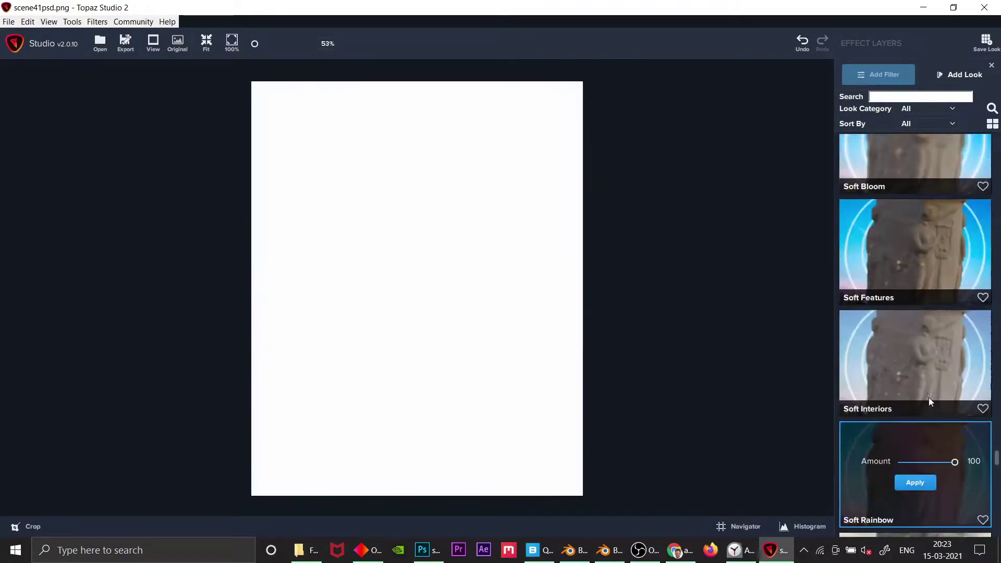
pyautogui.scroll(2, 924, 380)
pyautogui.scroll(3, 915, 364)
pyautogui.scroll(-2, 923, 389)
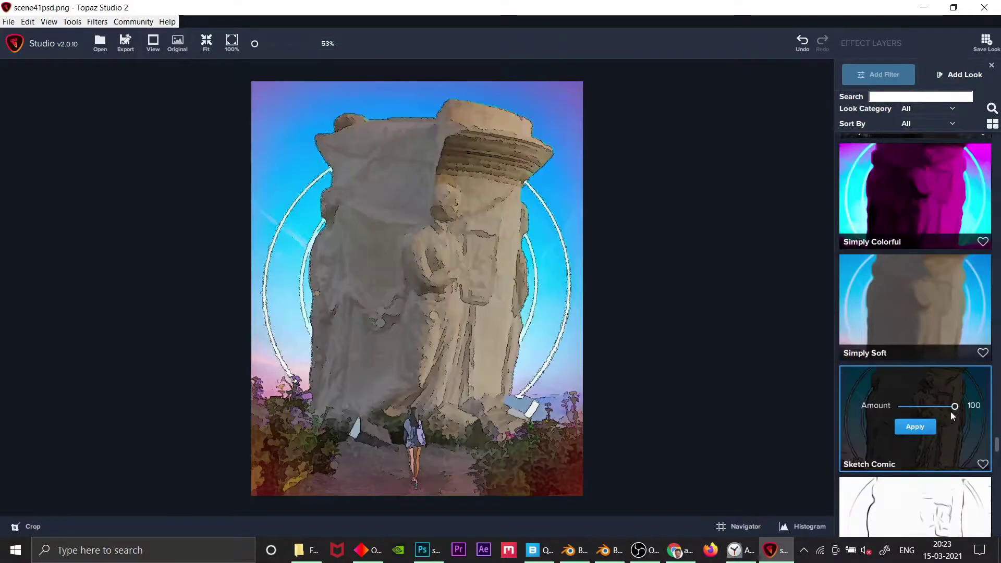
pyautogui.scroll(-1, 927, 413)
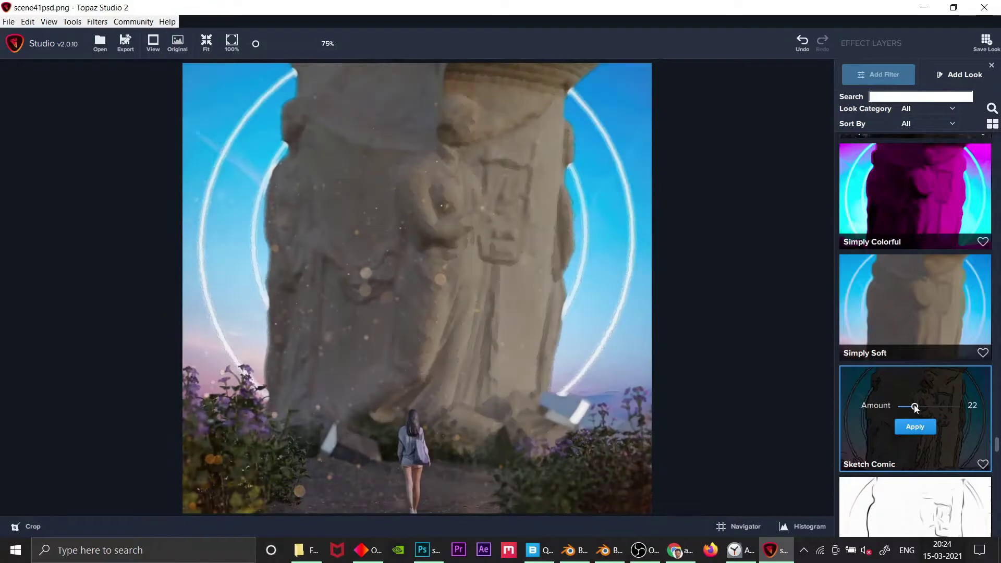
# - Apply the Sketch Comic look and fine-tune its Edges line settings
pyautogui.click(915, 427)
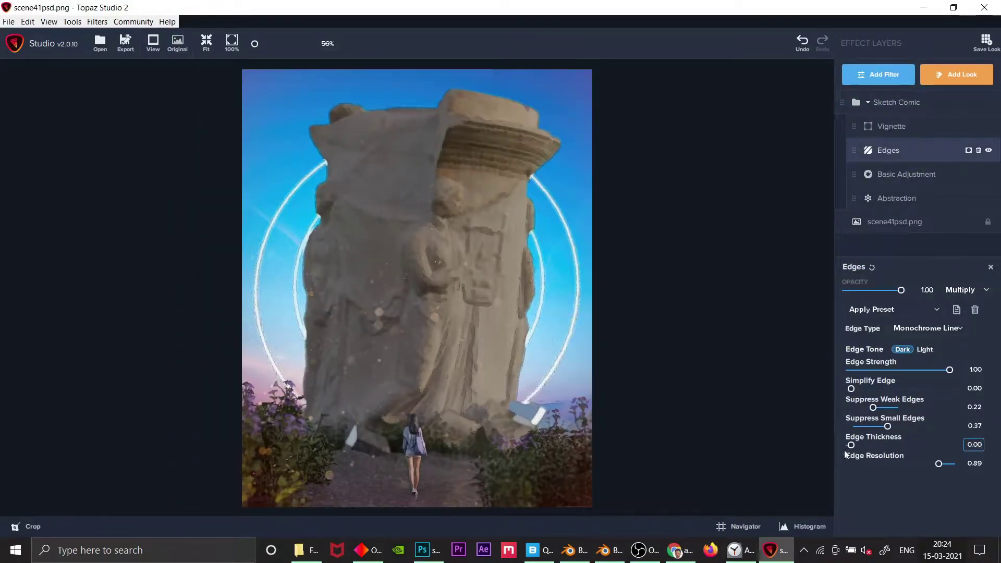
pyautogui.scroll(2, 554, 325)
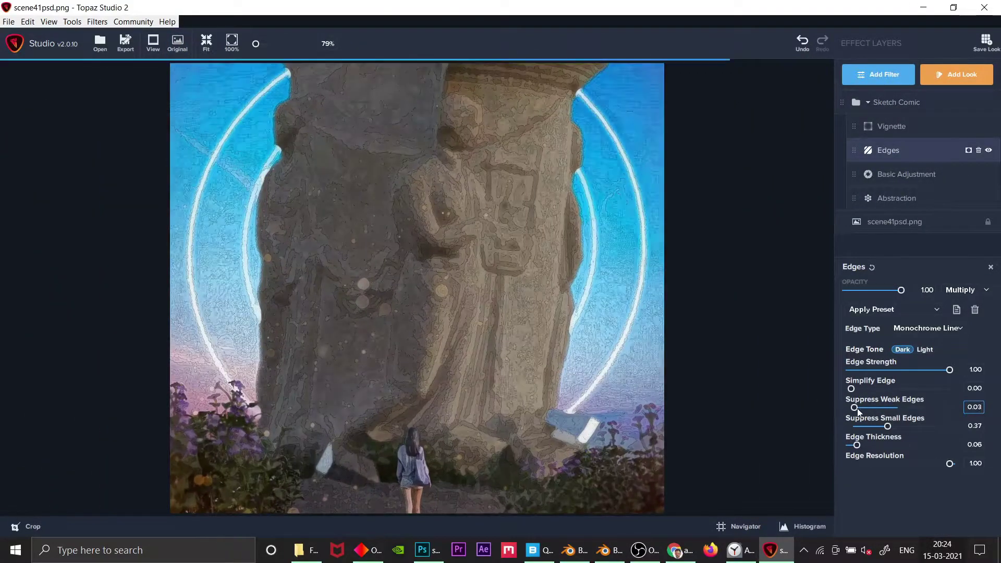
pyautogui.click(852, 389)
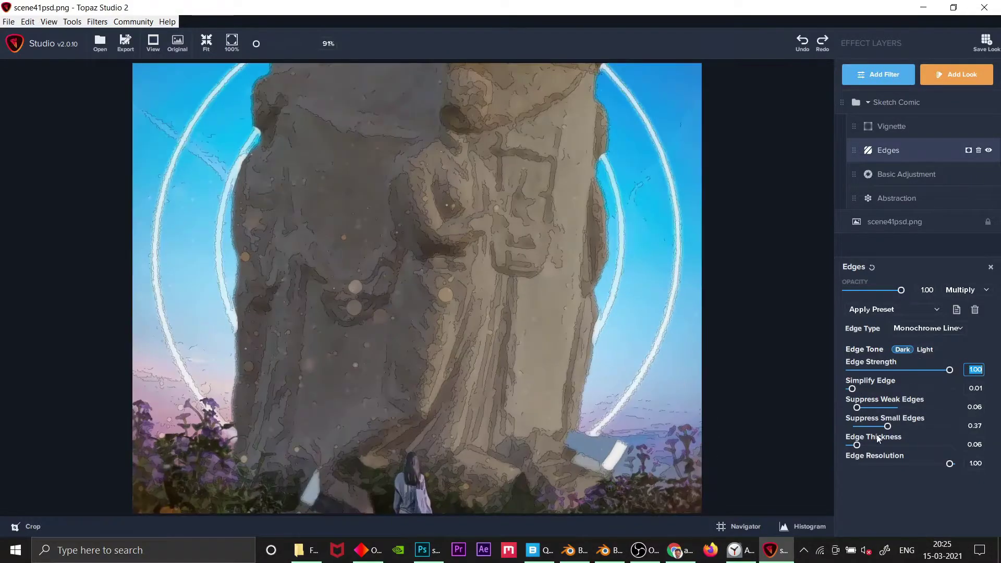
pyautogui.click(883, 101)
pyautogui.click(888, 150)
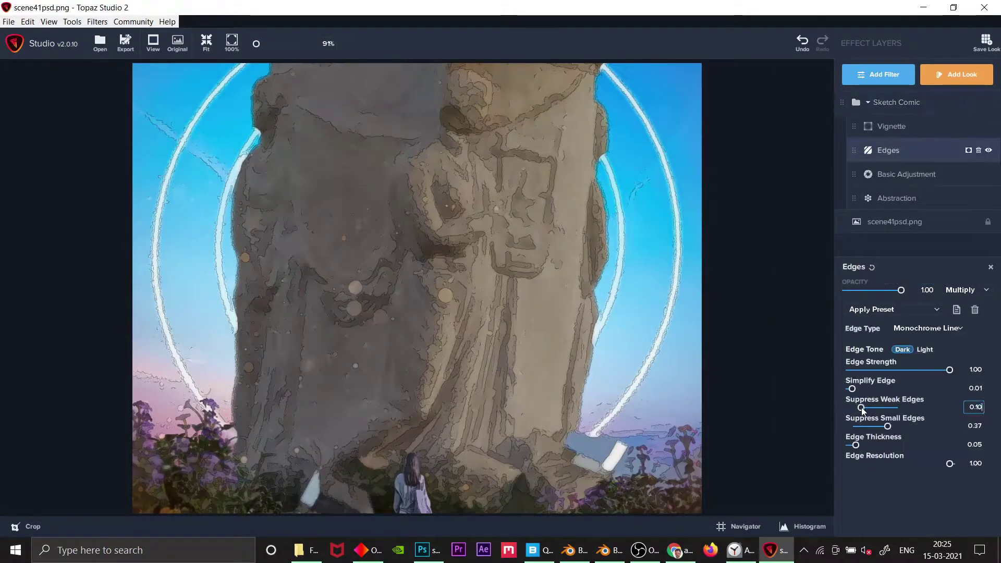
pyautogui.click(855, 389)
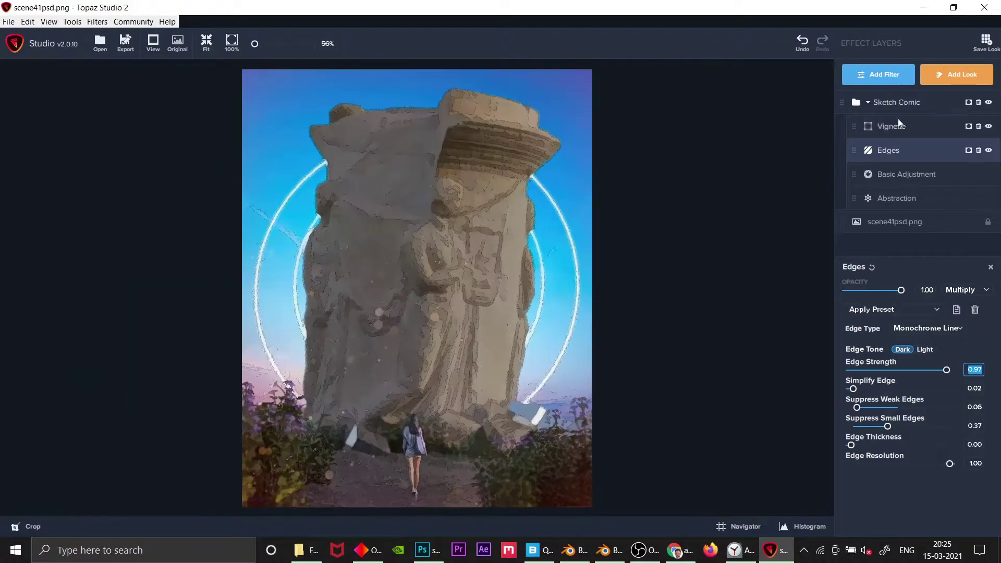
# - Adjust the Vignette layer's transition, strength and roundness
pyautogui.click(892, 126)
pyautogui.moveTo(909, 335); pyautogui.dragTo(914, 335)
pyautogui.click(939, 407)
pyautogui.click(608, 364)
pyautogui.moveTo(900, 392)
pyautogui.mouseDown()
pyautogui.moveTo(915, 396)
pyautogui.moveTo(934, 372)
pyautogui.moveTo(892, 392)
pyautogui.mouseUp()
# - Set Abstraction Simplify Size to about 0.54 and Detail Boost to 1.00
pyautogui.click(949, 354)
pyautogui.click(900, 337)
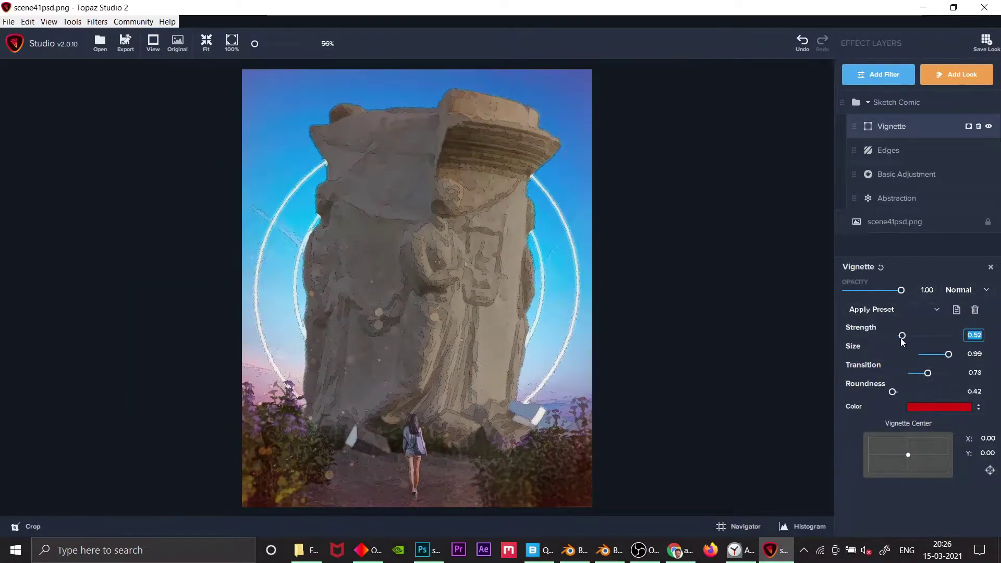
pyautogui.click(897, 198)
pyautogui.moveTo(880, 355); pyautogui.dragTo(905, 356)
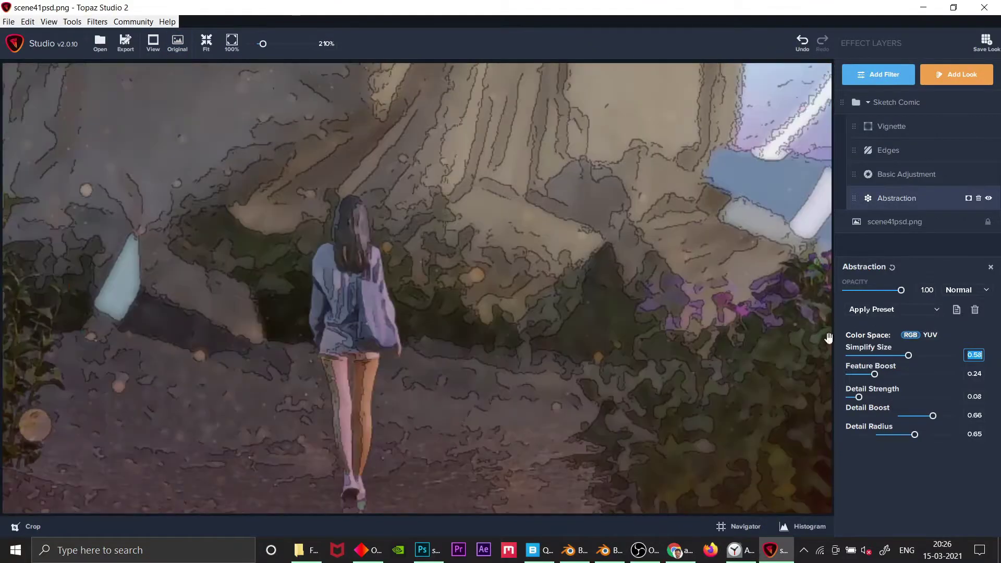
pyautogui.click(975, 415)
pyautogui.write('1.00')
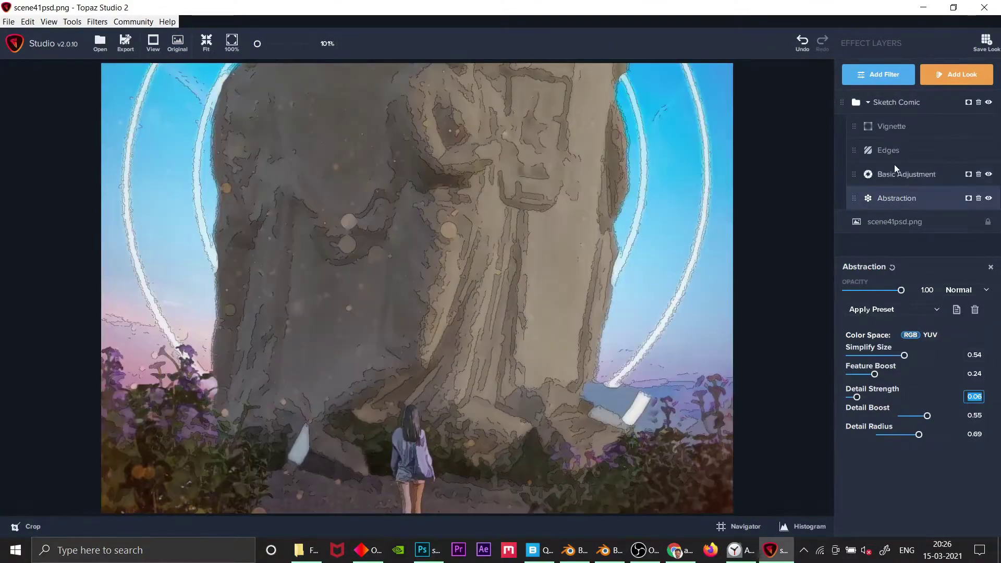
# - Raise Basic Adjustment Clarity to about 0.63, brighten exposure and lower tint to 0.52
pyautogui.click(897, 174)
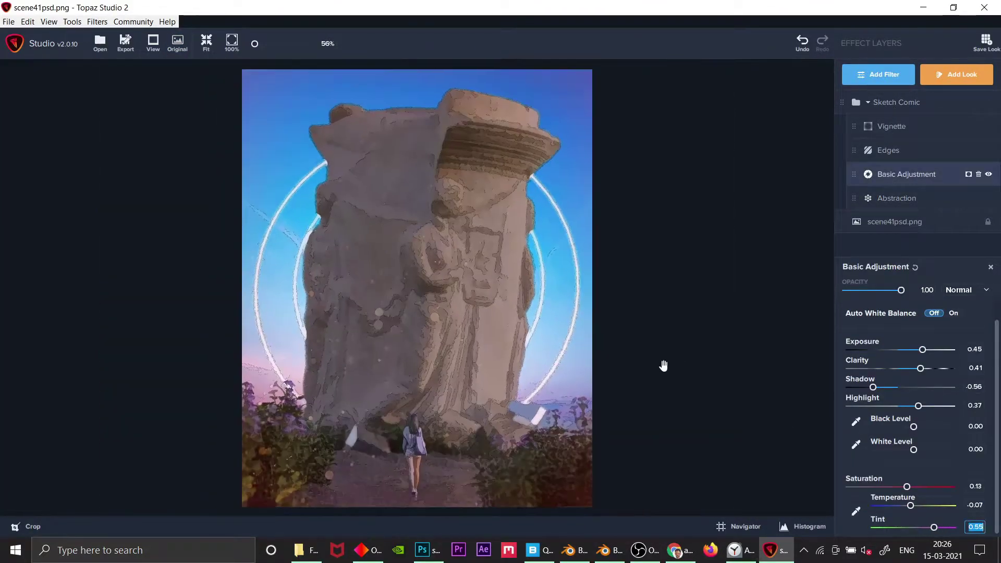
pyautogui.moveTo(920, 368); pyautogui.dragTo(932, 368)
pyautogui.moveTo(912, 528); pyautogui.dragTo(933, 527)
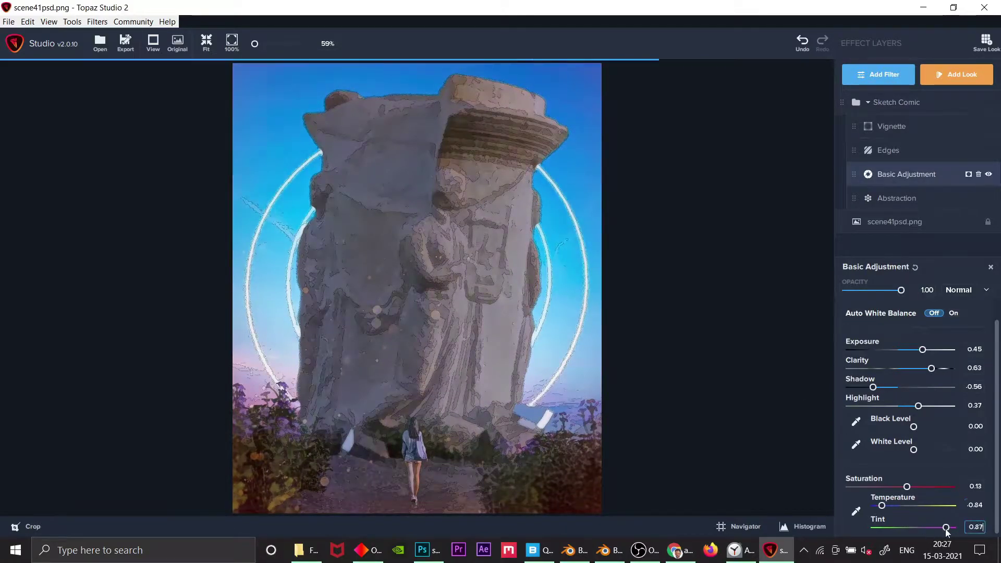
pyautogui.moveTo(923, 350); pyautogui.dragTo(928, 349)
pyautogui.moveTo(918, 406); pyautogui.dragTo(923, 406)
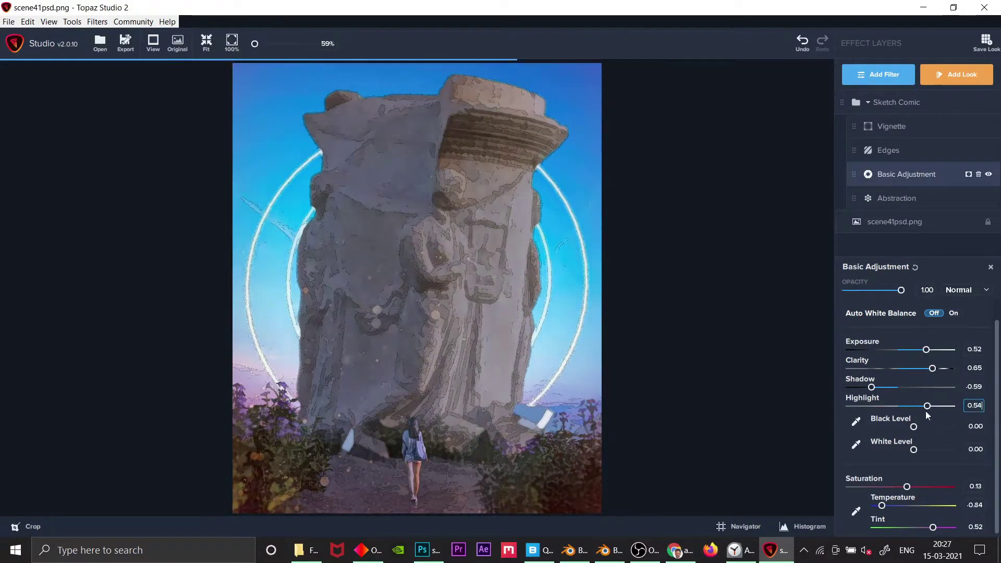
pyautogui.scroll(1, 886, 469)
# - Browse the list of filters available to add
pyautogui.click(885, 77)
pyautogui.scroll(3, 881, 272)
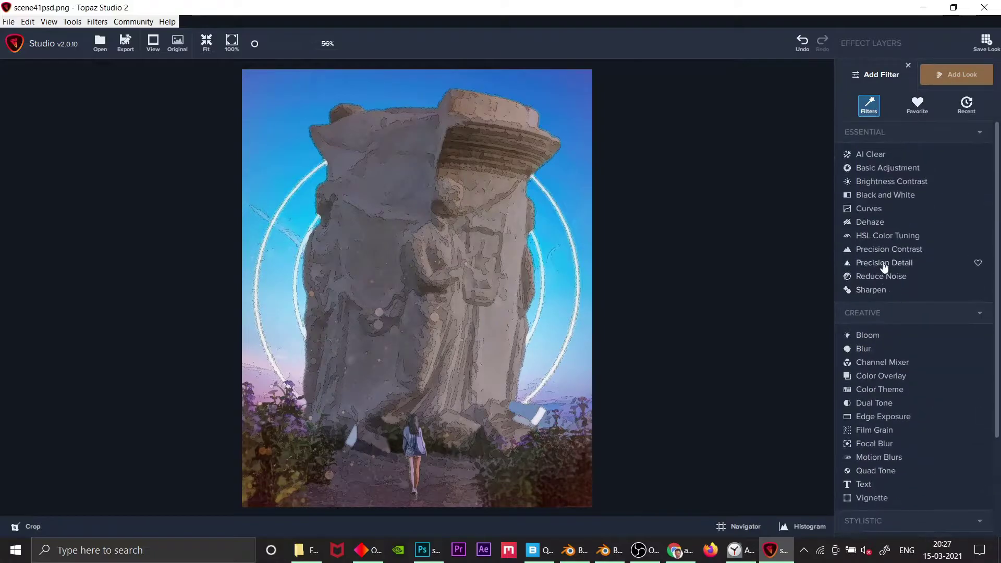
pyautogui.scroll(-1, 884, 433)
pyautogui.scroll(1, 897, 365)
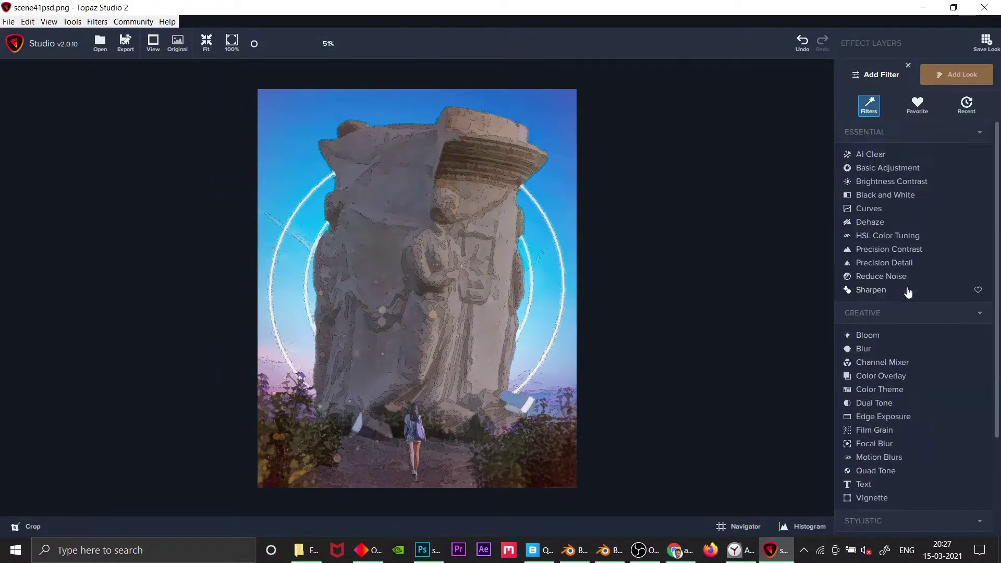
pyautogui.scroll(2, 419, 360)
# - Export the scene as scene41psd-studio.jpeg, JPEG at quality 10, using Ctrl+E
pyautogui.hotkey('ctrl', 'e')
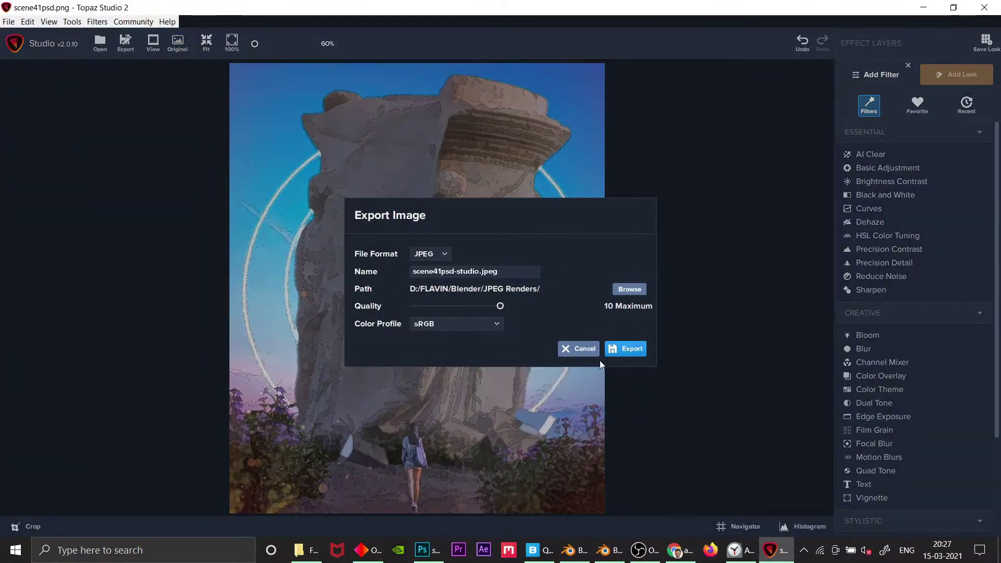